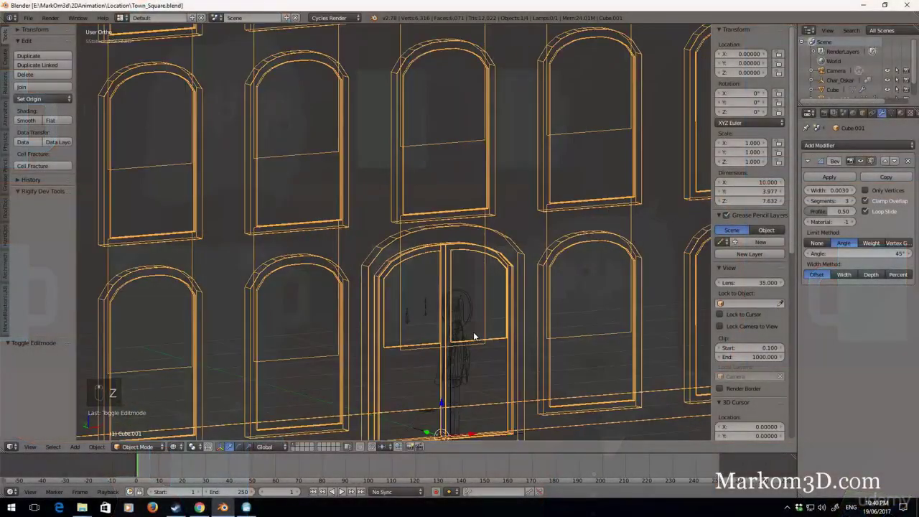
- Enter Edit Mode in front view and select the centre strips of the first three windows
key(z)
key(Tab)
mouse_move(323, 217)
shift+middle_down()
mouse_move(316, 302)
mouse_move(311, 294)
shift+middle_up()
key(KP_3)
key(KP_1)
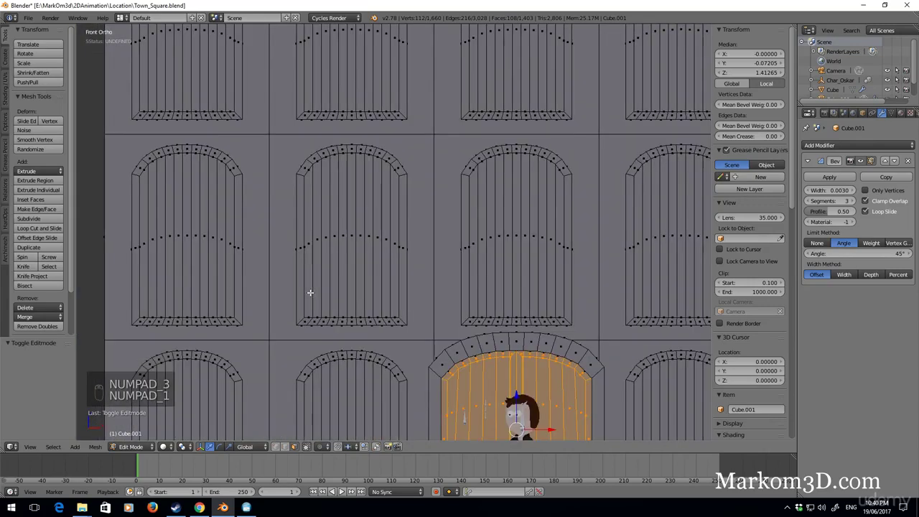
right_click(517, 235)
shift+right_click(352, 237)
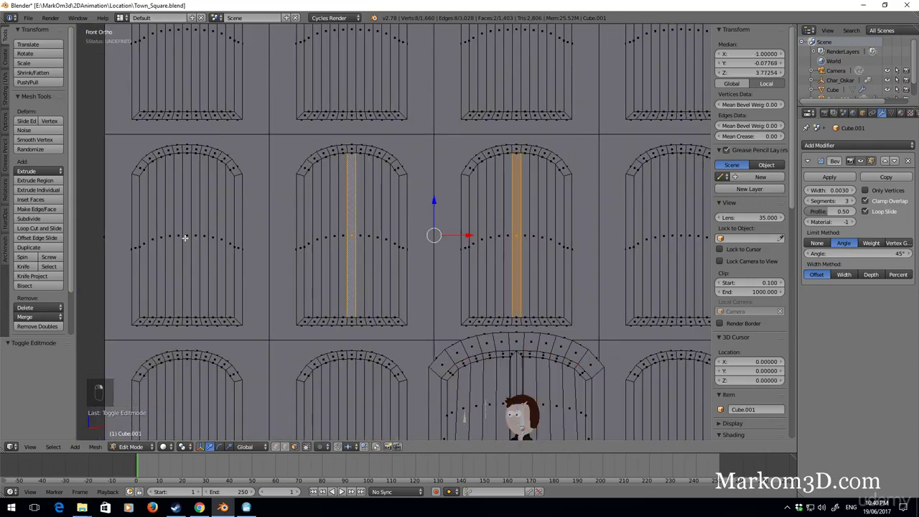
shift+right_click(184, 237)
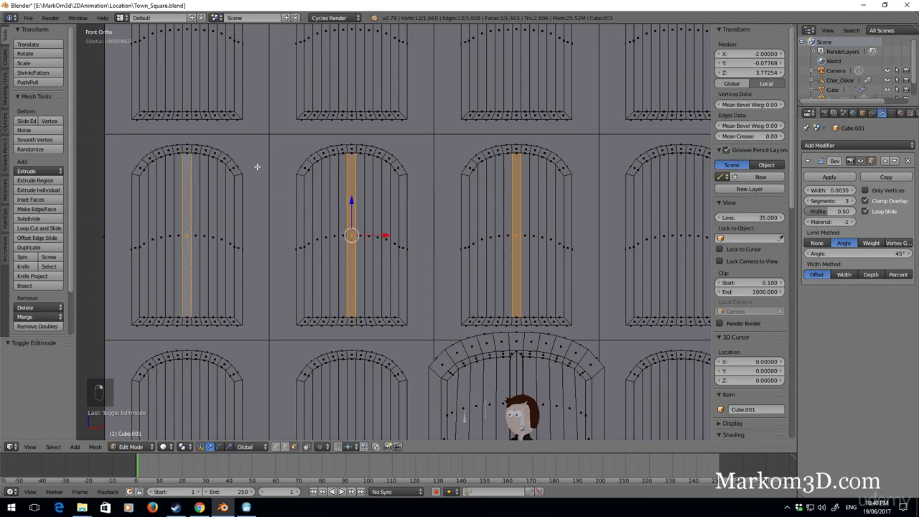
- Add the centre strips of the five top-row windows to the selection
shift+middle_drag(233, 139, 243, 231)
shift+right_click(198, 122)
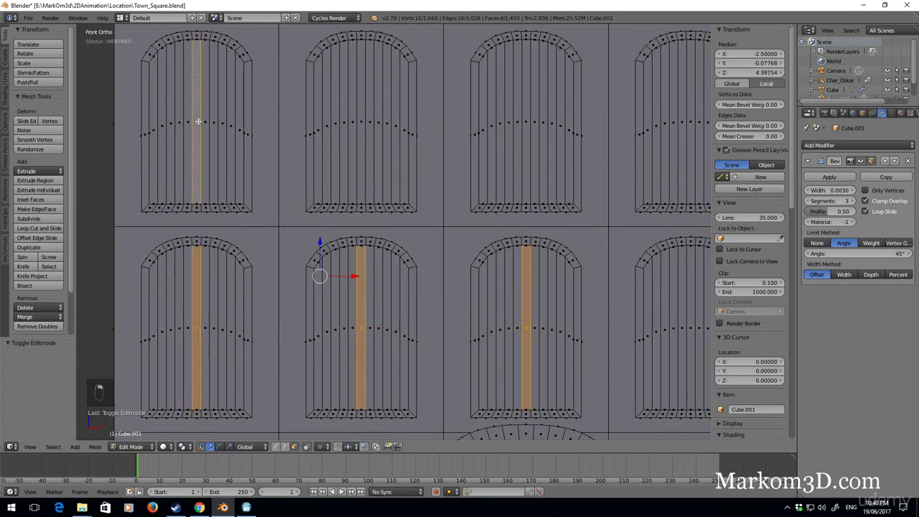
shift+right_click(365, 123)
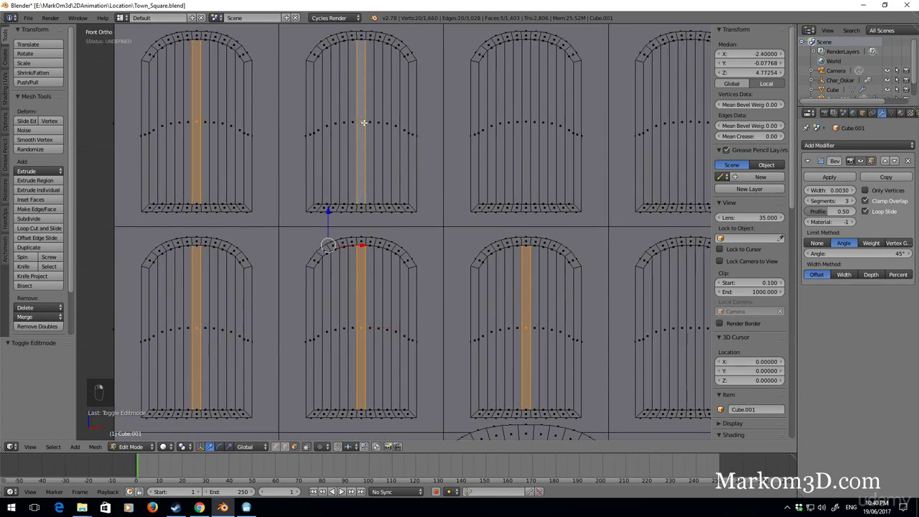
shift+right_click(529, 126)
ctrl+scroll(524, 140, down, 5)
shift+right_click(504, 122)
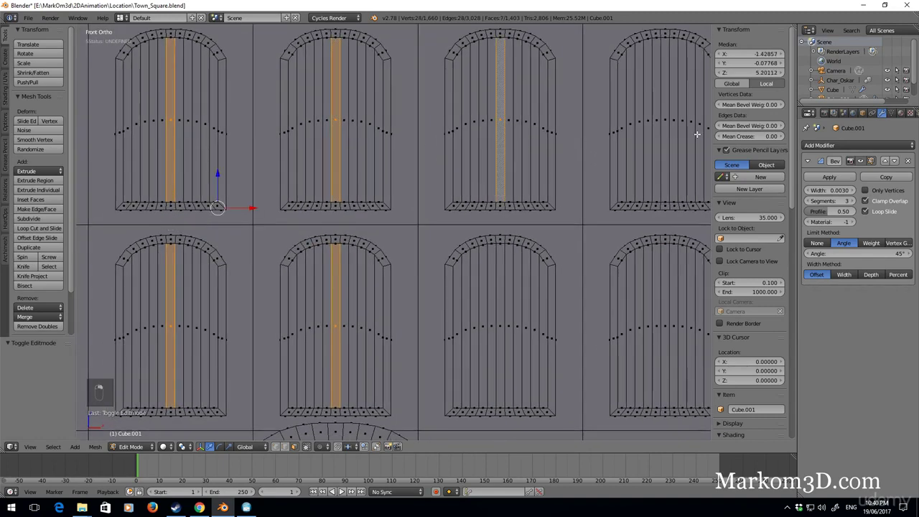
shift+right_click(667, 122)
- Add the centre strips of five lower windows, including those beside the door
shift+right_click(667, 328)
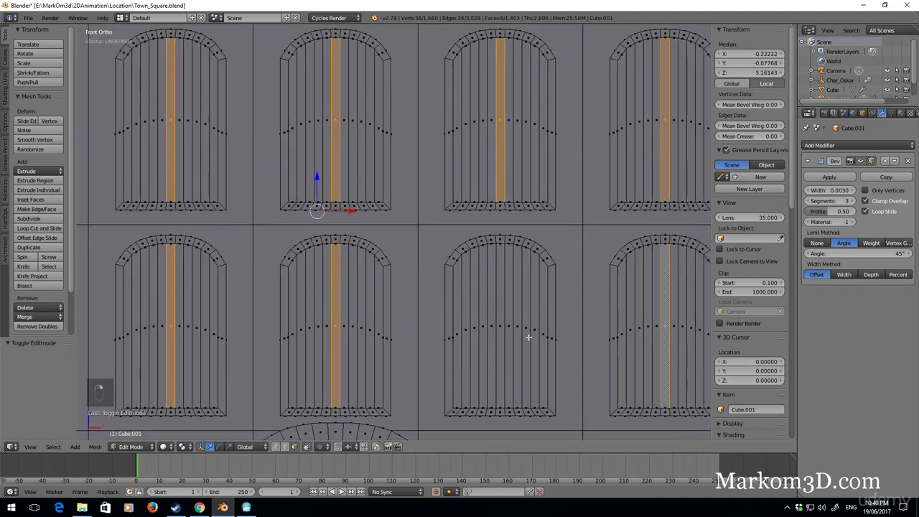
shift+right_click(502, 334)
scroll(501, 333, down, 2)
shift+middle_drag(546, 355, 503, 215)
scroll(503, 215, up, 3)
scroll(466, 273, up, 1)
shift+right_click(439, 279)
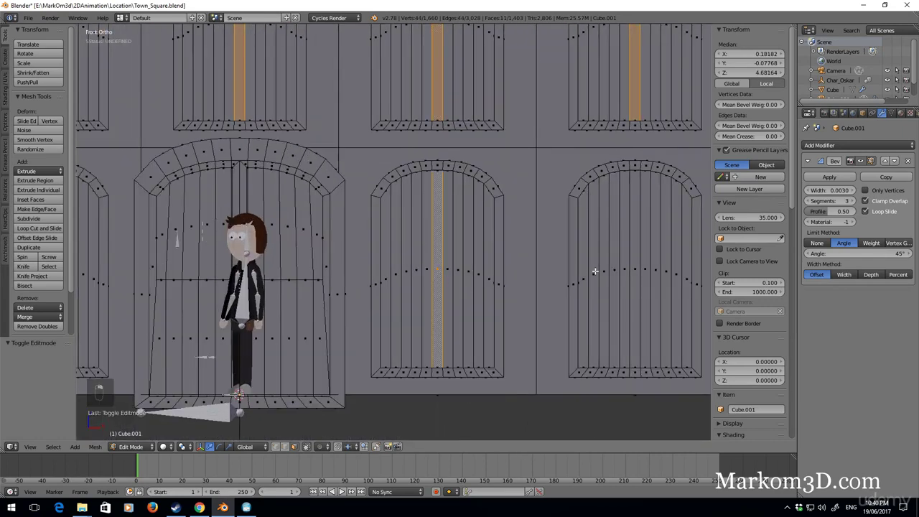
shift+right_click(639, 278)
scroll(632, 266, down, 2)
scroll(497, 255, up, 1)
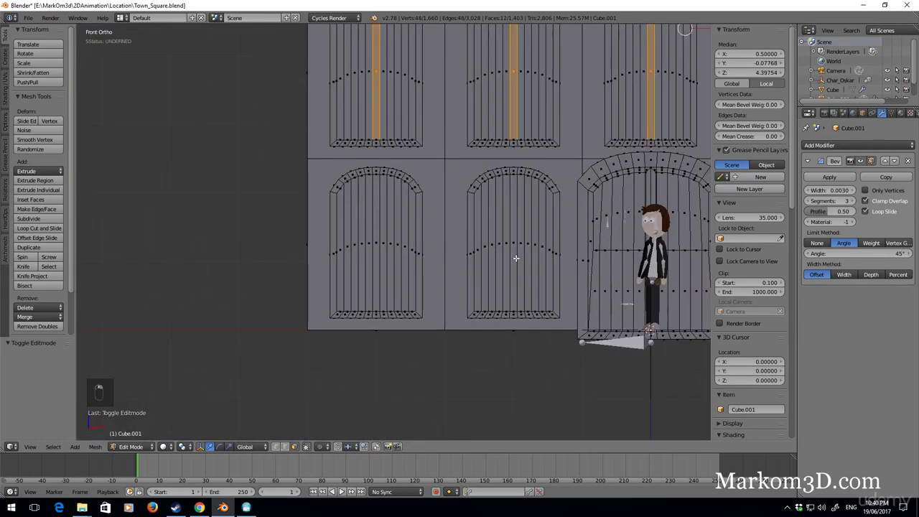
shift+right_click(513, 253)
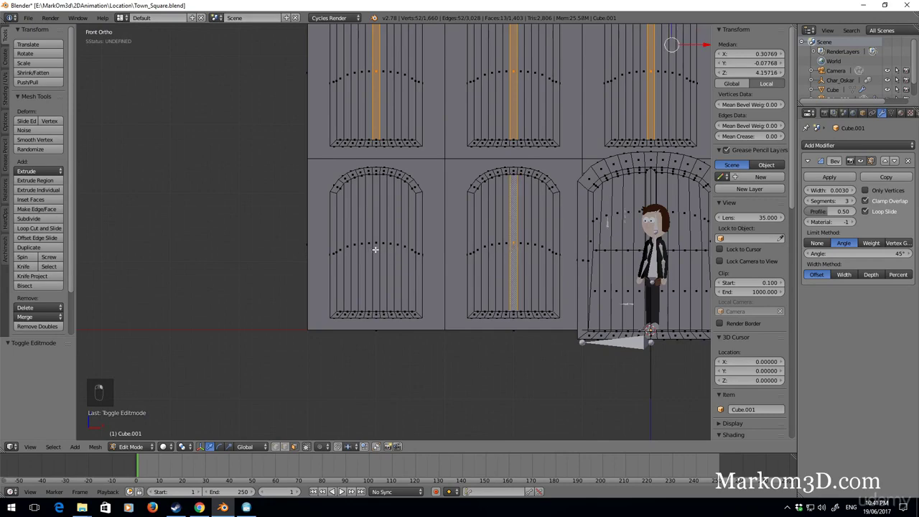
- Add the last window strip, then duplicate the strips along Y and extrude them into thick bars
shift+right_click(375, 249)
middle_drag(375, 249, 439, 271)
key(shift+d)
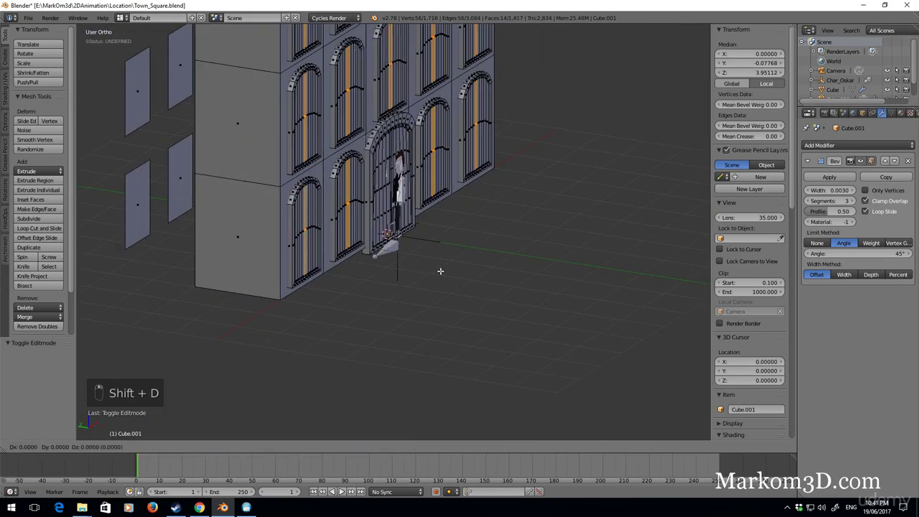
key(y)
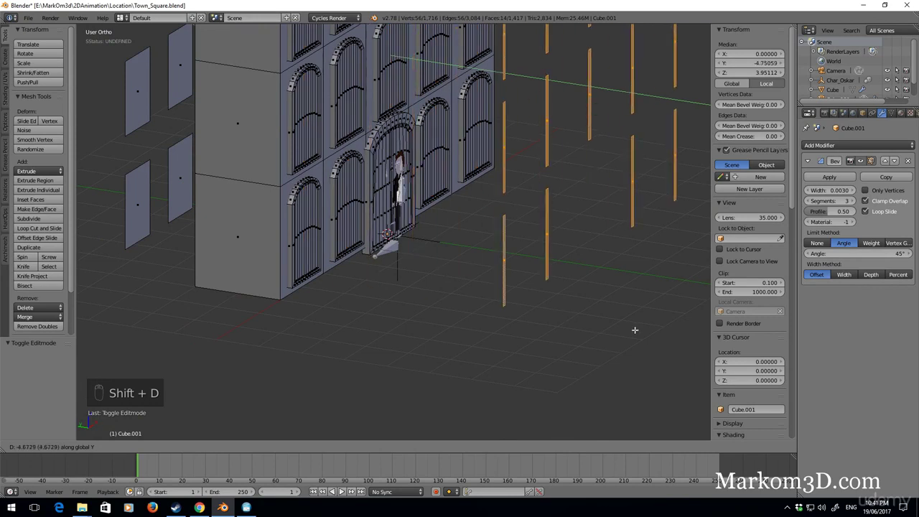
click(624, 299)
key(e)
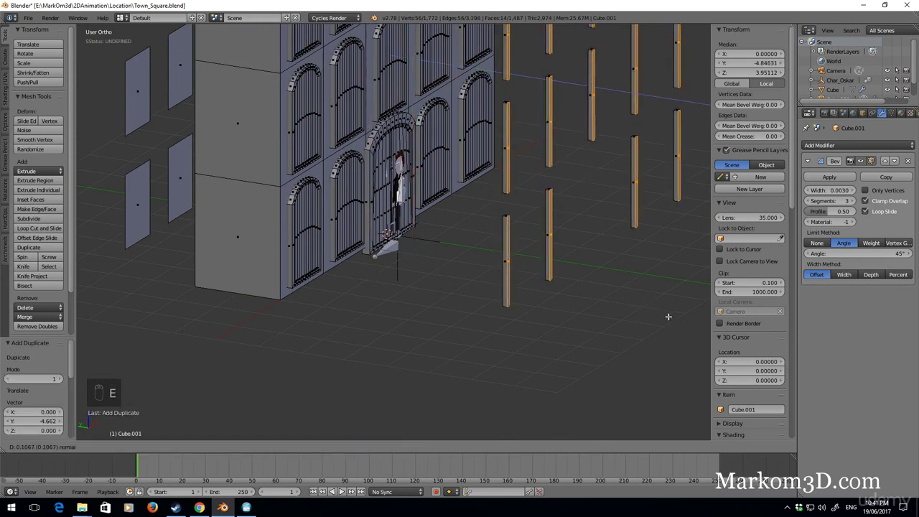
click(664, 315)
- Select the linked bars and move them back in front of the windows along Y
key(ctrl+l)
key(g)
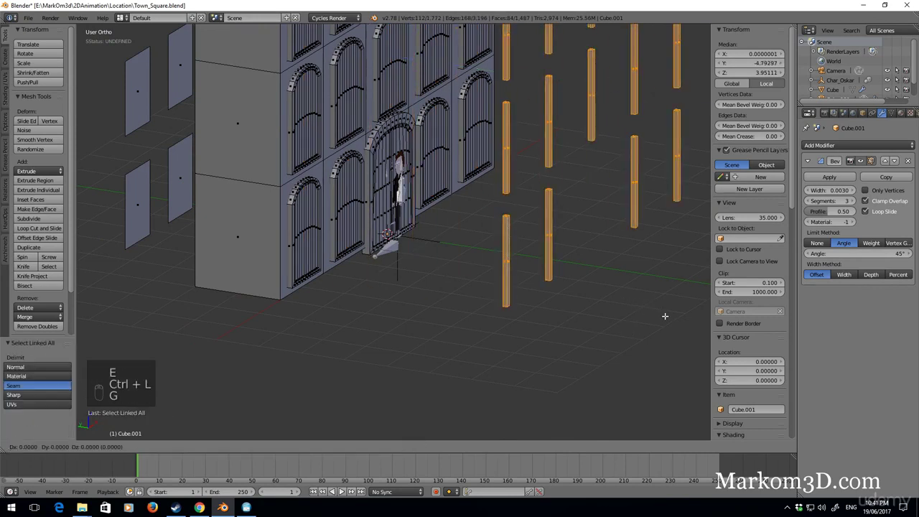
key(y)
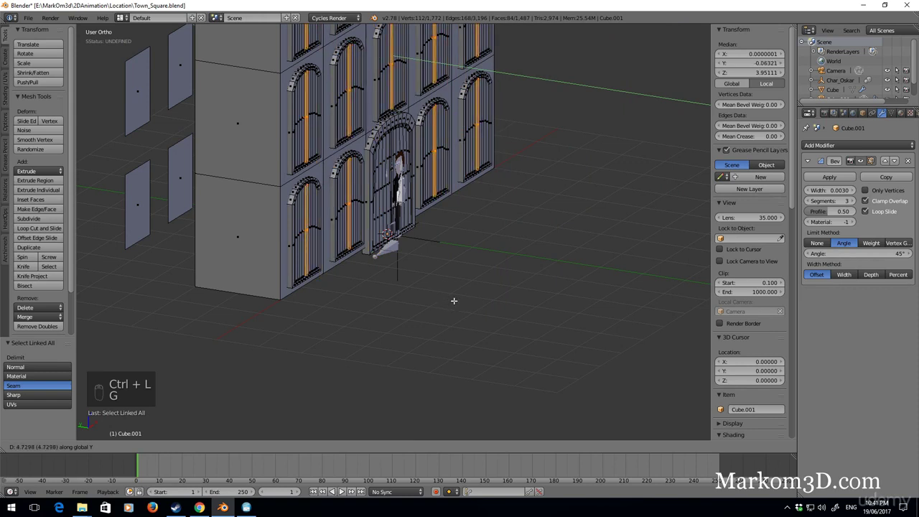
click(459, 303)
- Switch the pivot to Individual Origins and stretch each bar slightly taller along Z
key(s)
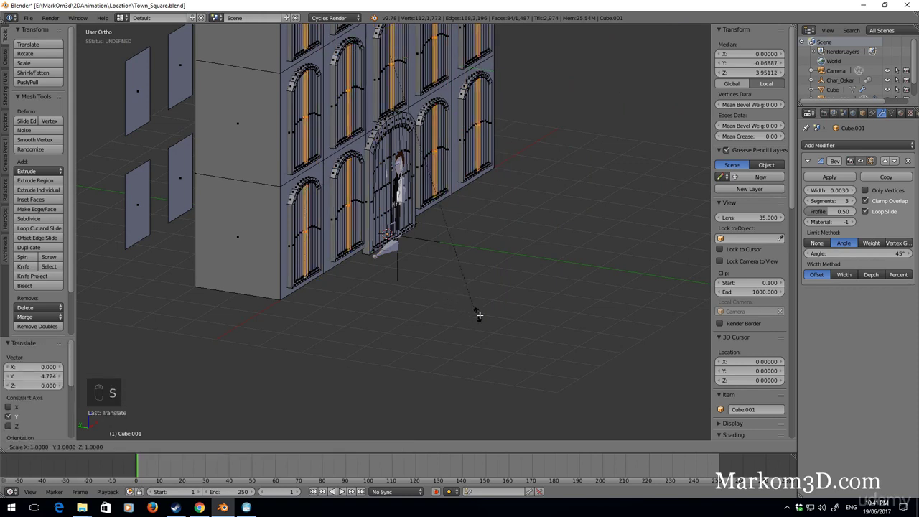
right_click(586, 400)
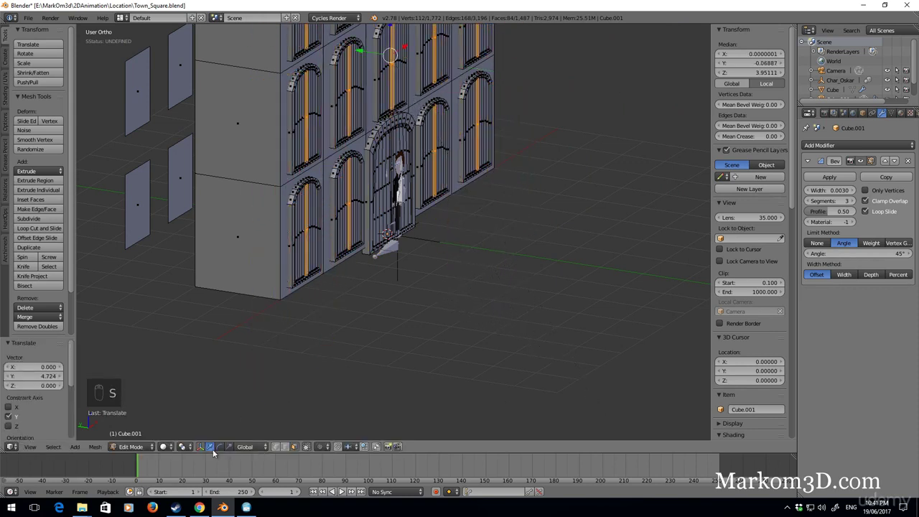
click(189, 448)
click(209, 415)
key(s)
key(z)
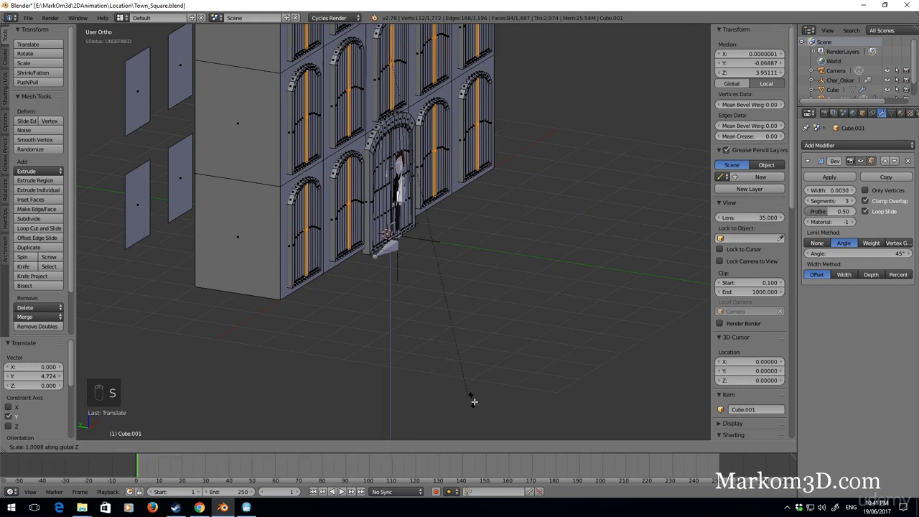
click(602, 102)
- Nudge the bars along Y toward the wall
scroll(489, 229, up, 4)
scroll(489, 230, up, 3)
scroll(488, 227, down, 3)
key(g)
key(y)
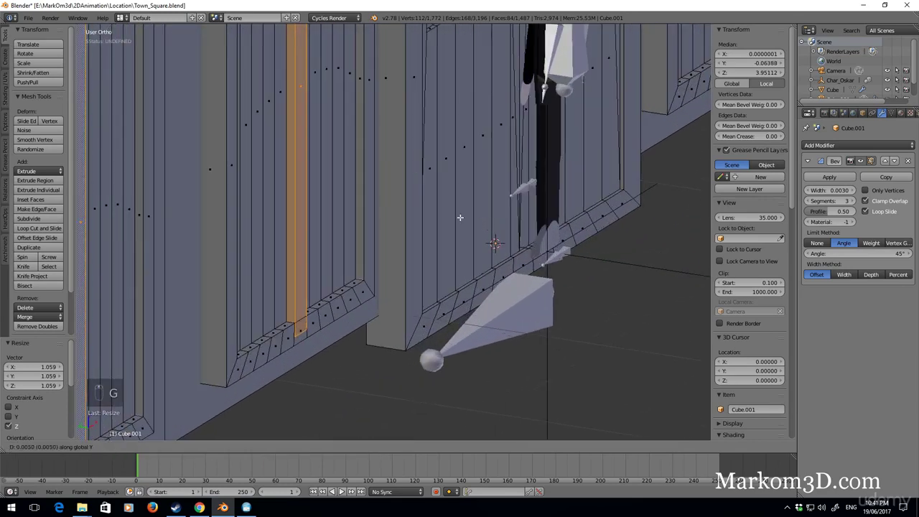
click(418, 257)
- Return to solid shading and exit to Object Mode to view the whole wall
scroll(418, 256, down, 2)
key(z)
key(z)
key(z)
key(Tab)
scroll(419, 256, down, 2)
scroll(386, 226, up, 2)
scroll(417, 217, down, 4)
scroll(549, 206, down, 2)
scroll(549, 207, up, 5)
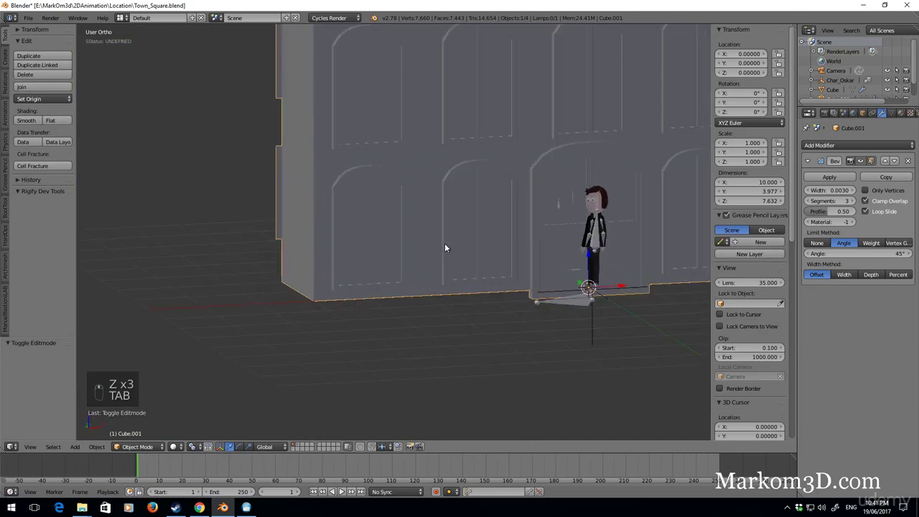
scroll(450, 239, down, 4)
scroll(458, 245, up, 5)
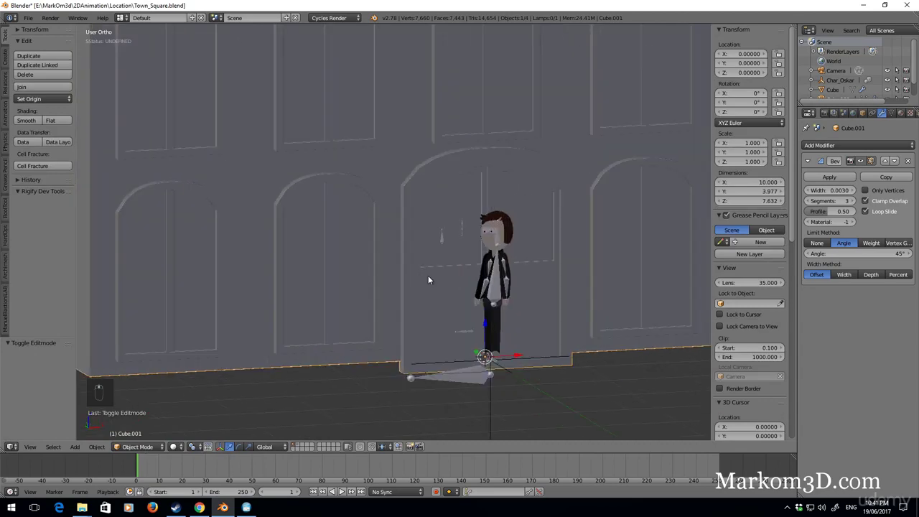
scroll(437, 279, up, 2)
key(Tab)
scroll(491, 278, down, 3)
key(Tab)
scroll(442, 273, down, 2)
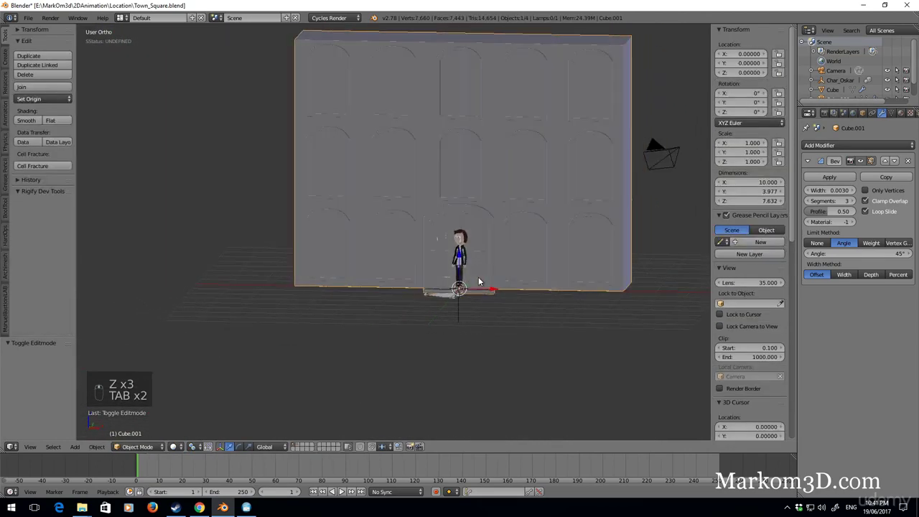
- Delete the vertices of the three loose panels beside the wall
middle_drag(480, 281, 379, 138)
mouse_move(338, 63)
middle_down()
mouse_move(548, 214)
mouse_move(476, 219)
middle_up()
key(Tab)
right_click(297, 282)
middle_drag(297, 282, 180, 383)
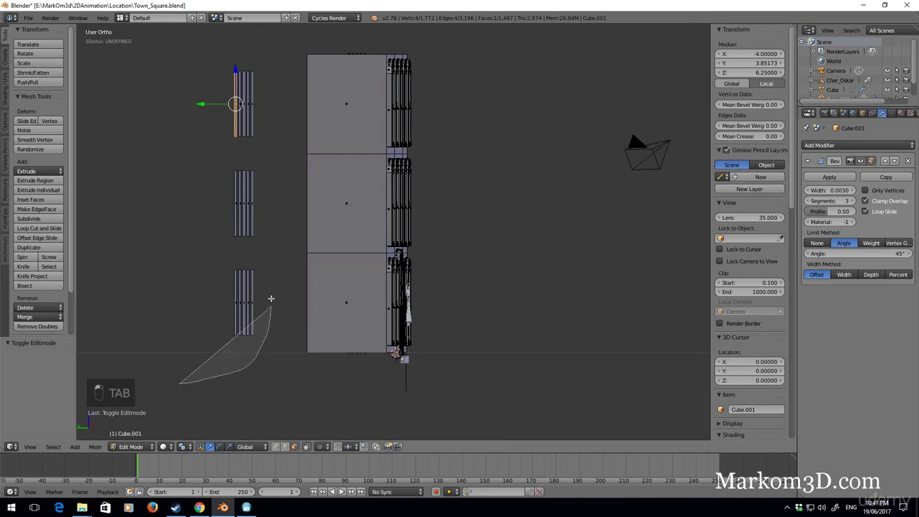
ctrl+drag(180, 383, 267, 373)
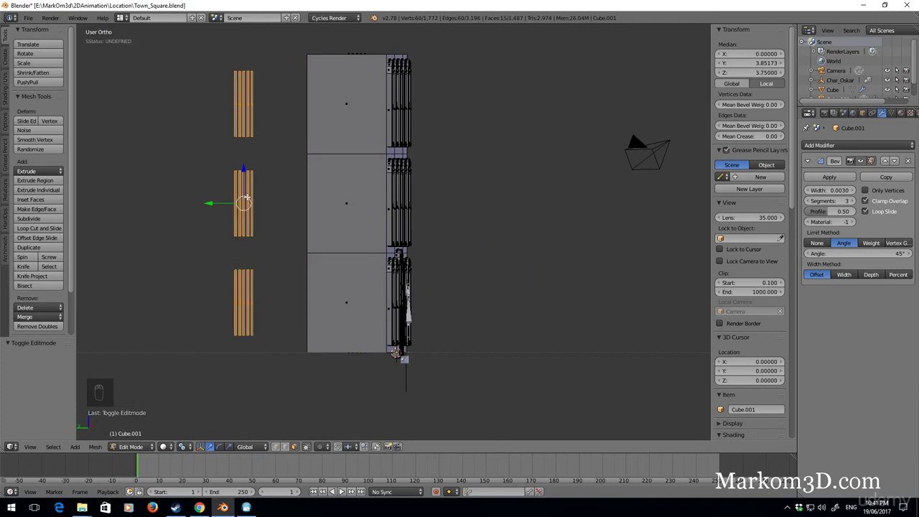
key(Delete)
click(243, 177)
- Select the far wall's faces and move them outward along Y to deepen the block
middle_drag(289, 143, 318, 176)
right_click(275, 98)
scroll(316, 207, down, 3)
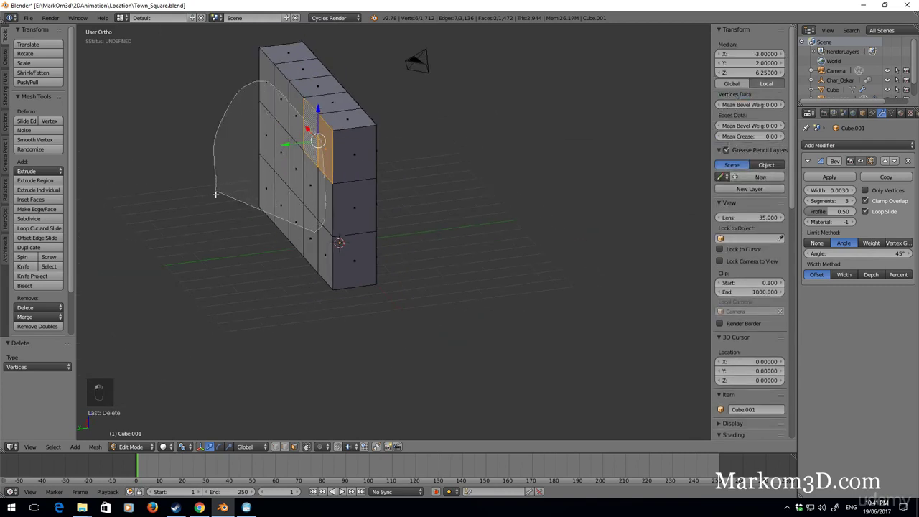
ctrl+drag(325, 176, 310, 260)
key(f)
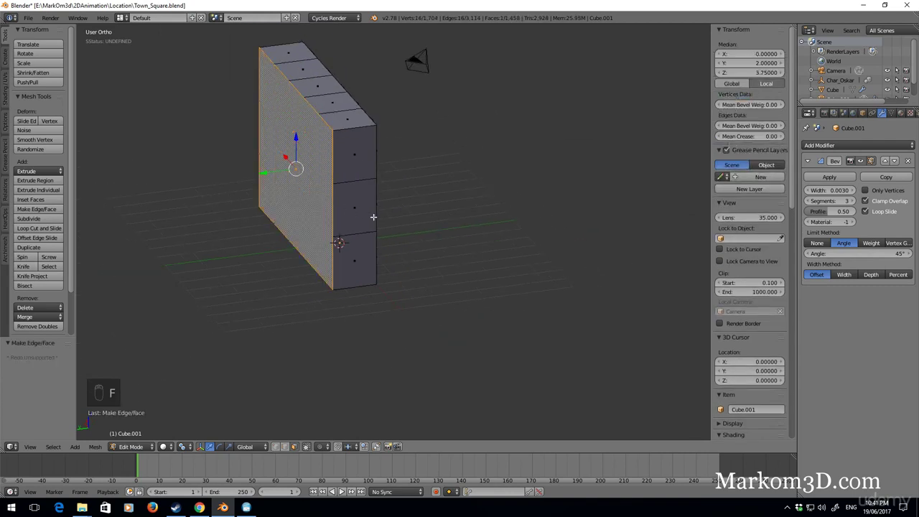
key(g)
key(ctrl+z)
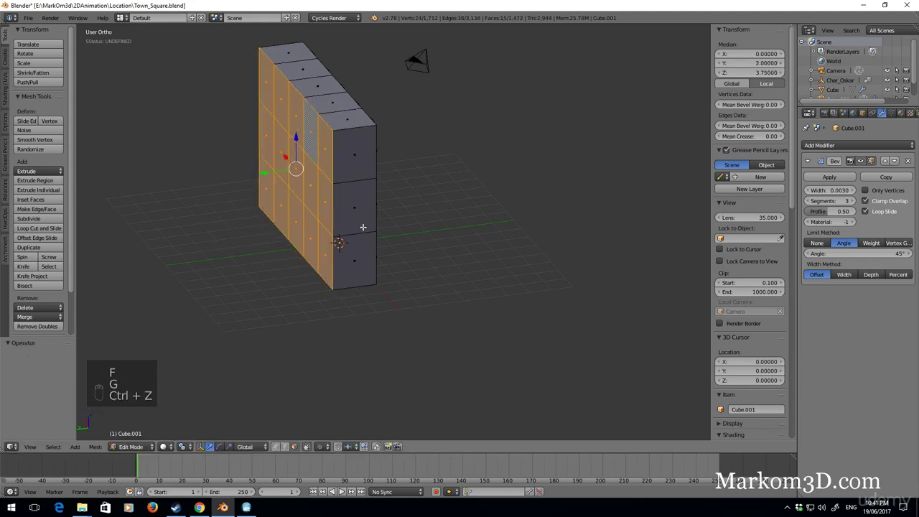
key(g)
click(312, 240)
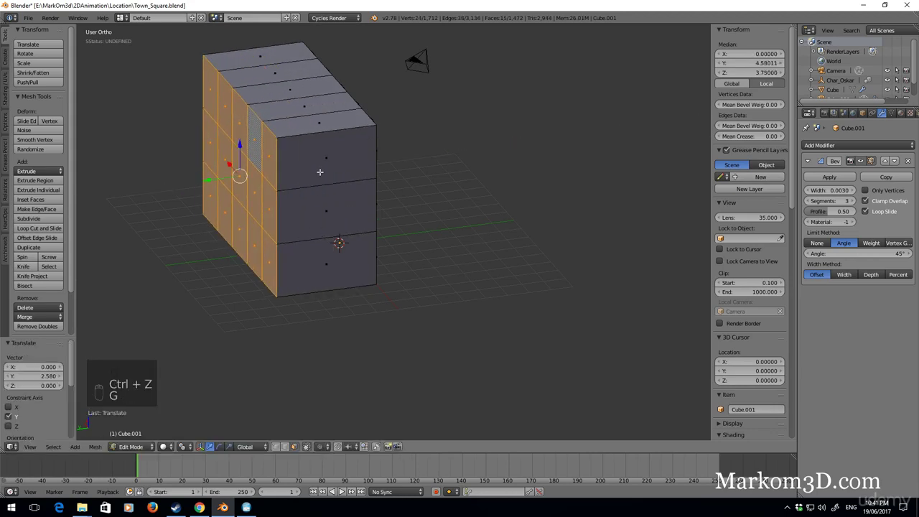
- Duplicate the four top faces in place and enlarge them slightly
right_click(308, 109)
shift+right_click(289, 90)
shift+right_click(275, 73)
shift+right_click(260, 56)
shift+middle_drag(396, 150, 411, 290)
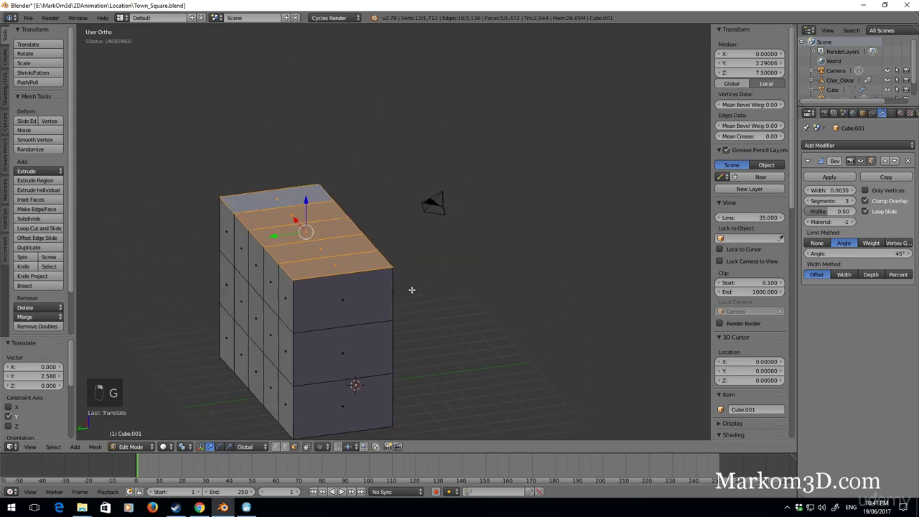
key(shift+d)
right_click(386, 279)
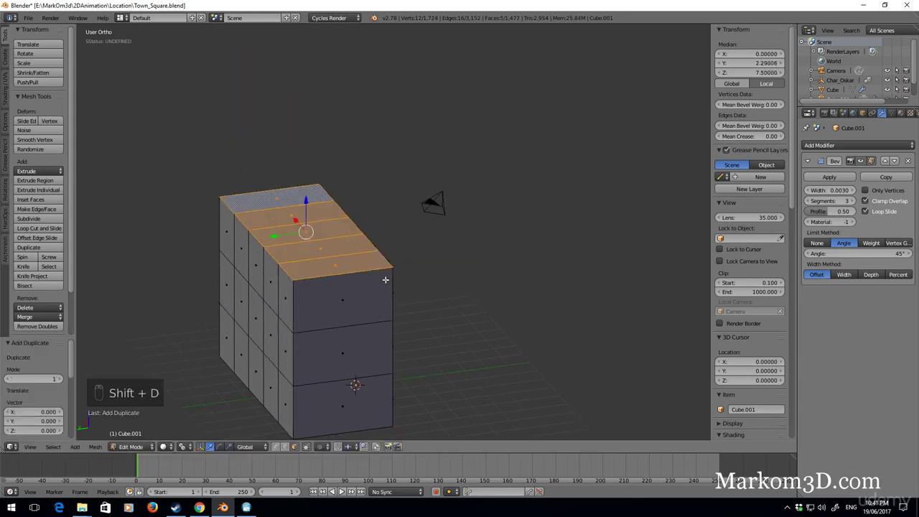
key(s)
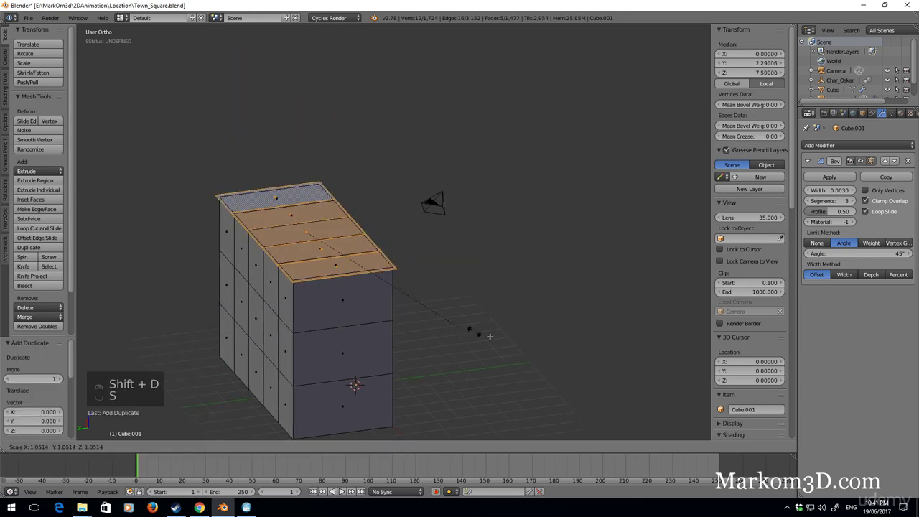
click(493, 337)
scroll(410, 328, up, 2)
scroll(410, 328, up, 2)
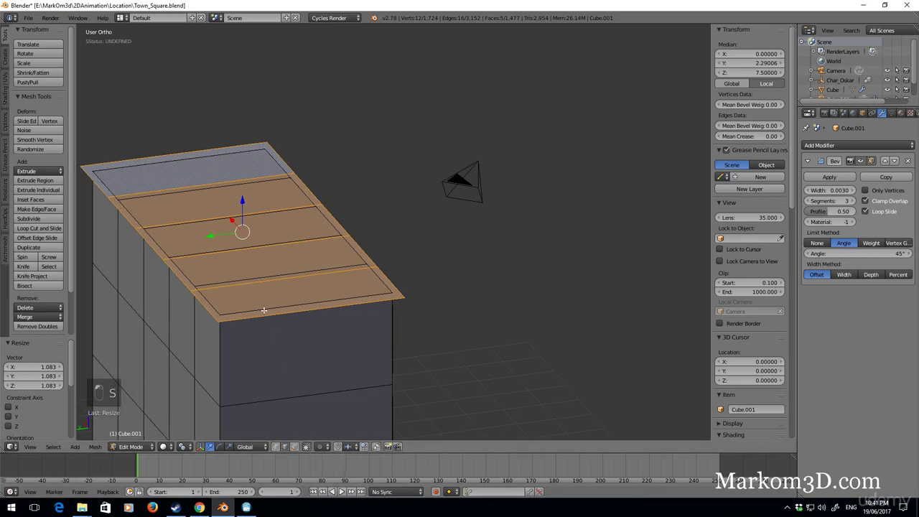
- Delete the four extra edge loops from the roof
key(a)
alt+right_click(287, 277)
alt+shift+right_click(239, 250)
alt+shift+right_click(199, 213)
alt+shift+right_click(187, 187)
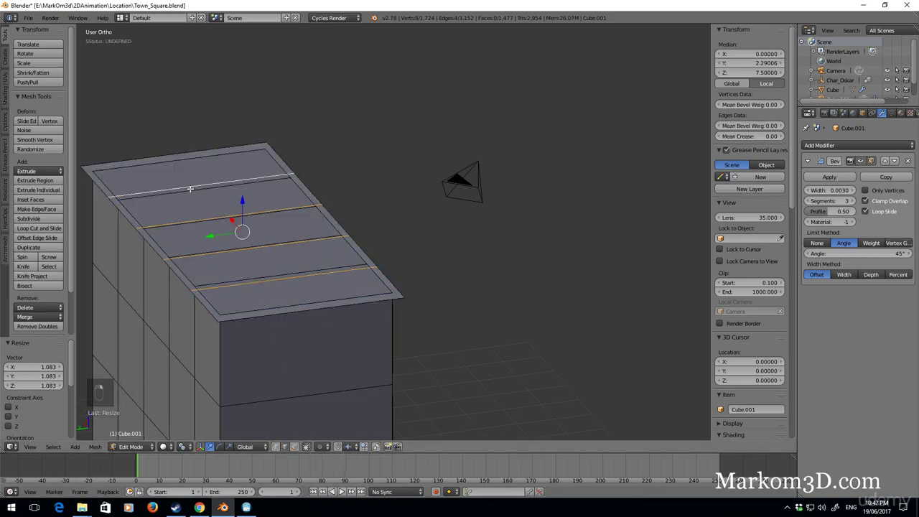
key(Delete)
click(186, 302)
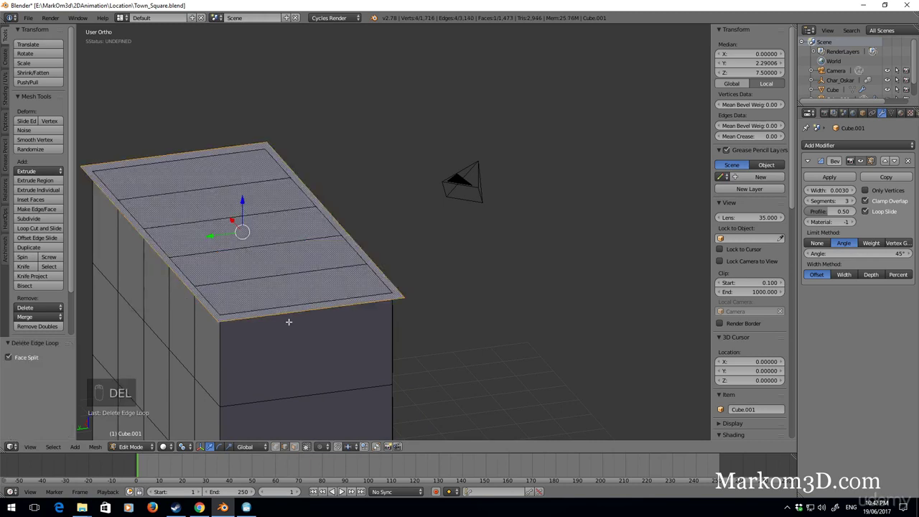
- Extrude the connected roof piece upward twice, a small step then a tall rise
right_click(297, 313)
key(ctrl+l)
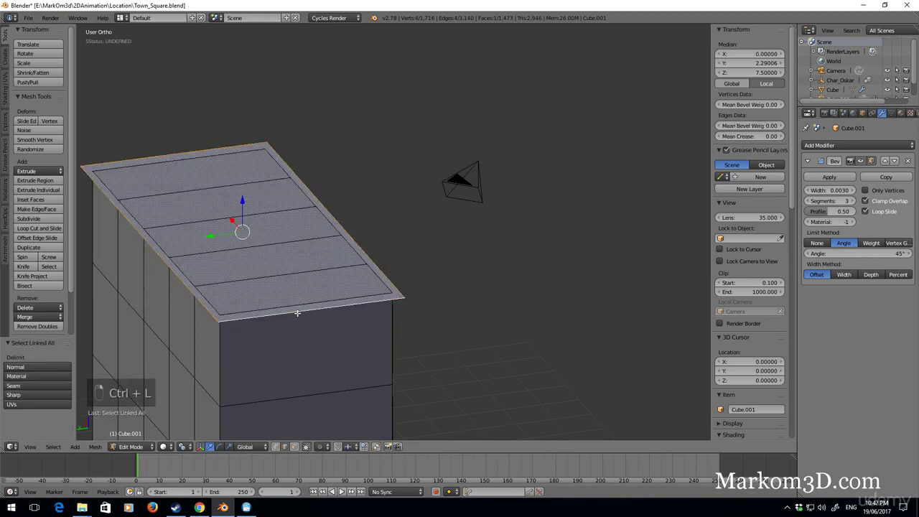
key(e)
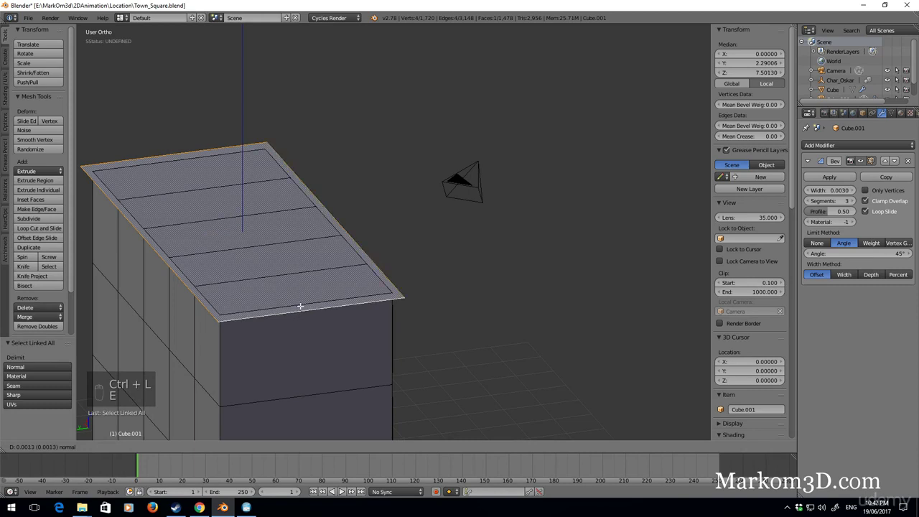
click(314, 291)
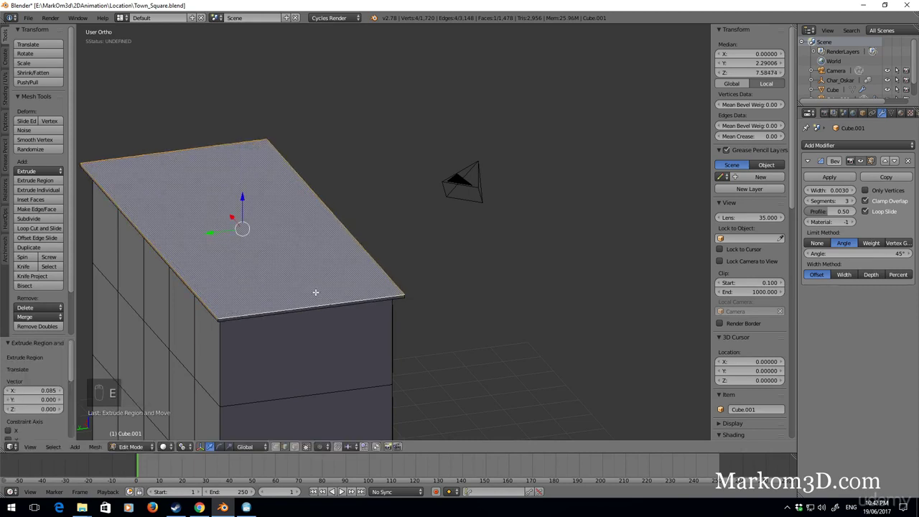
key(e)
click(321, 179)
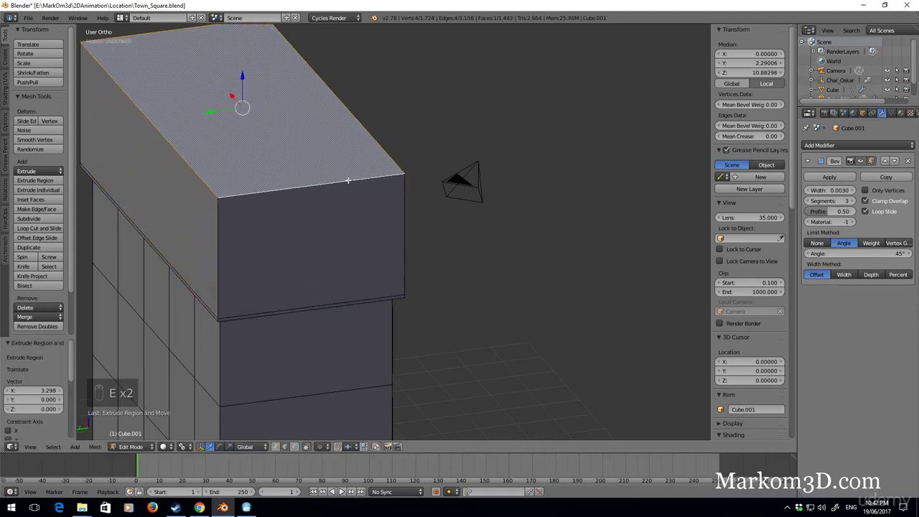
- Scale the raised roof top along Y twice to narrow it into a sharp ridge
key(s)
key(y)
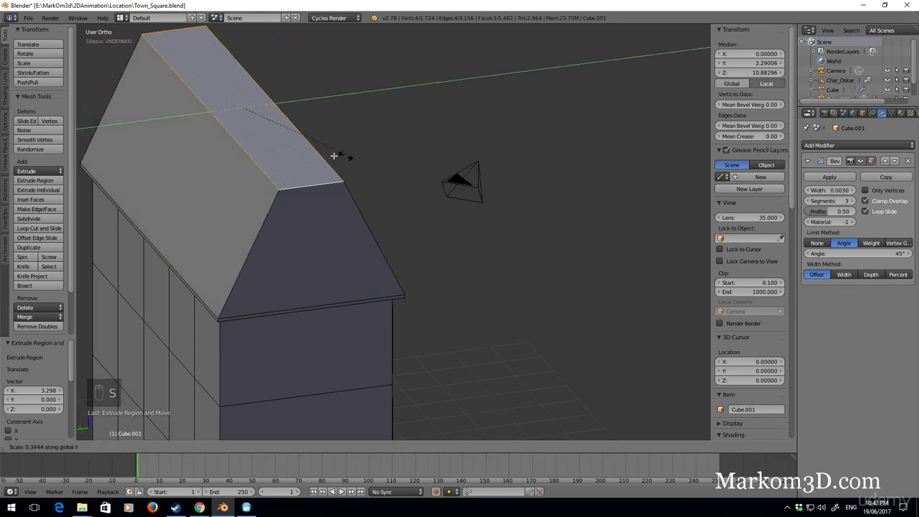
click(294, 145)
key(s)
key(y)
click(256, 119)
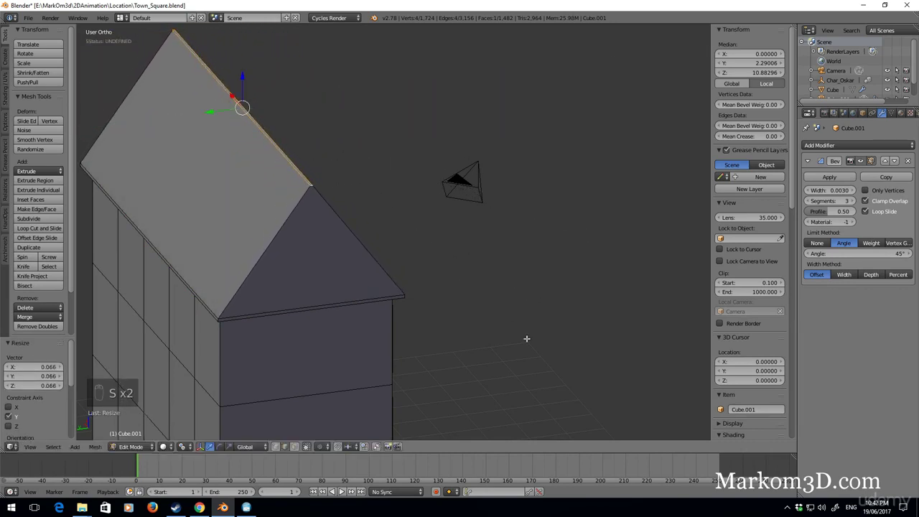
- Turn off Limit Selection to Visible and select the two edge loops between window rows
mouse_move(525, 343)
middle_down()
mouse_move(473, 324)
mouse_move(391, 255)
middle_up()
scroll(474, 323, up, 2)
scroll(496, 330, up, 3)
mouse_move(463, 282)
middle_down()
mouse_move(453, 302)
mouse_move(390, 261)
middle_up()
scroll(360, 406, up, 3)
click(295, 448)
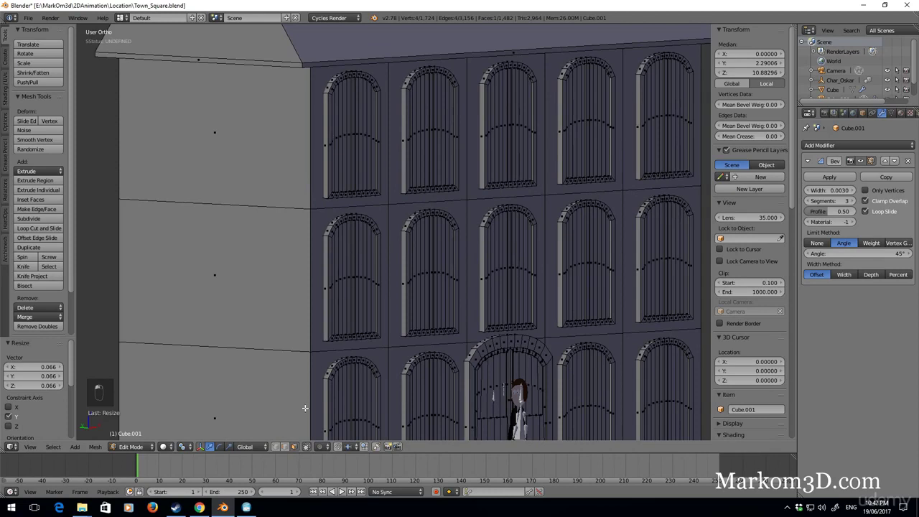
alt+right_click(365, 348)
shift+middle_drag(431, 368, 392, 341)
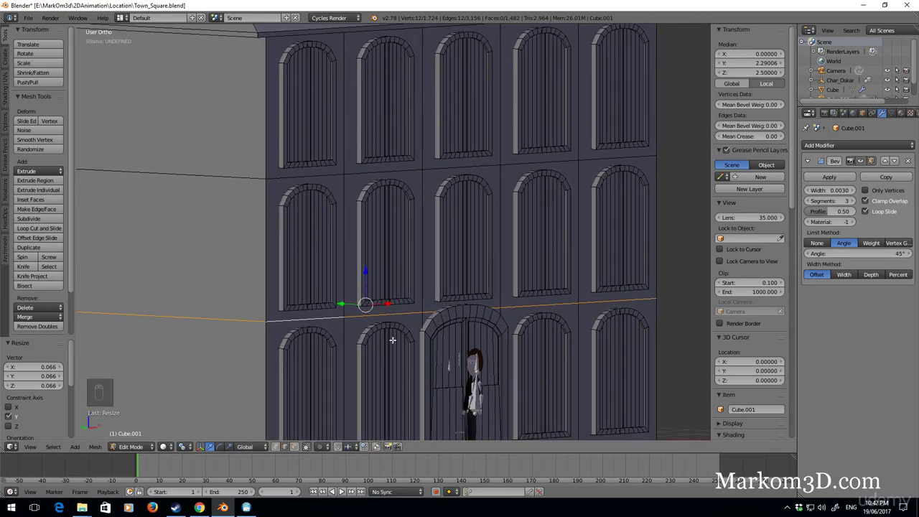
alt+shift+right_click(335, 177)
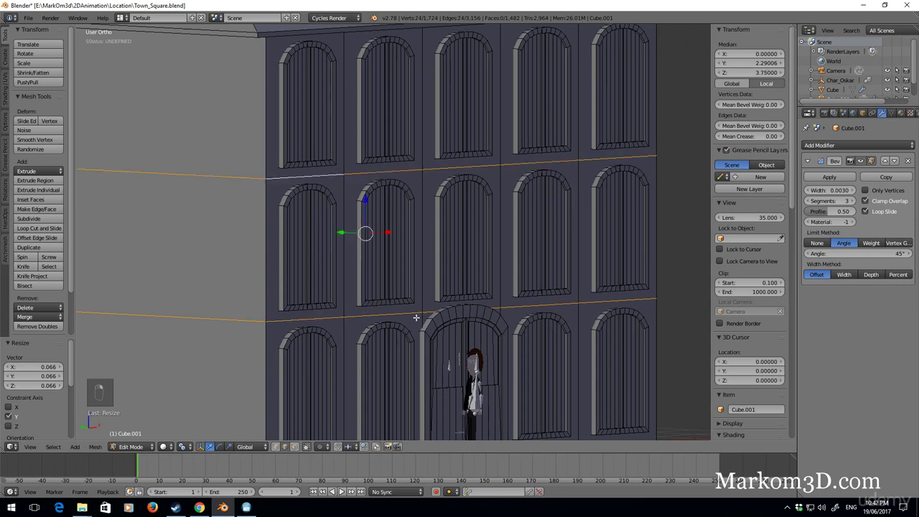
- Duplicate the loops, scale them slightly outward, and extrude them upward into bands
key(shift+d)
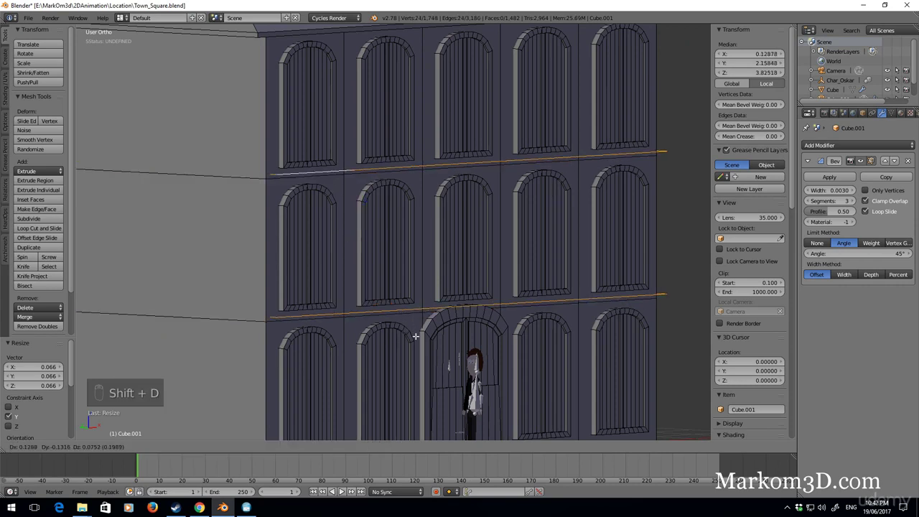
right_click(406, 335)
key(s)
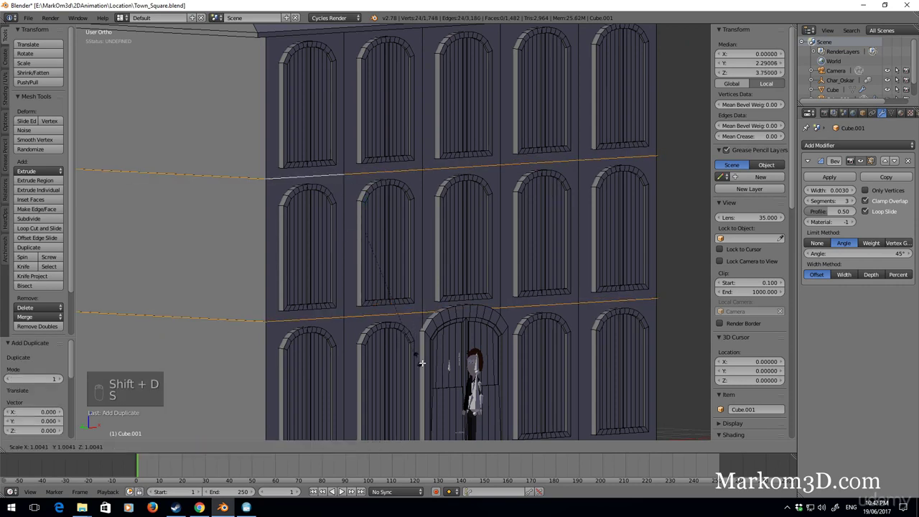
click(452, 386)
middle_drag(452, 387, 477, 369)
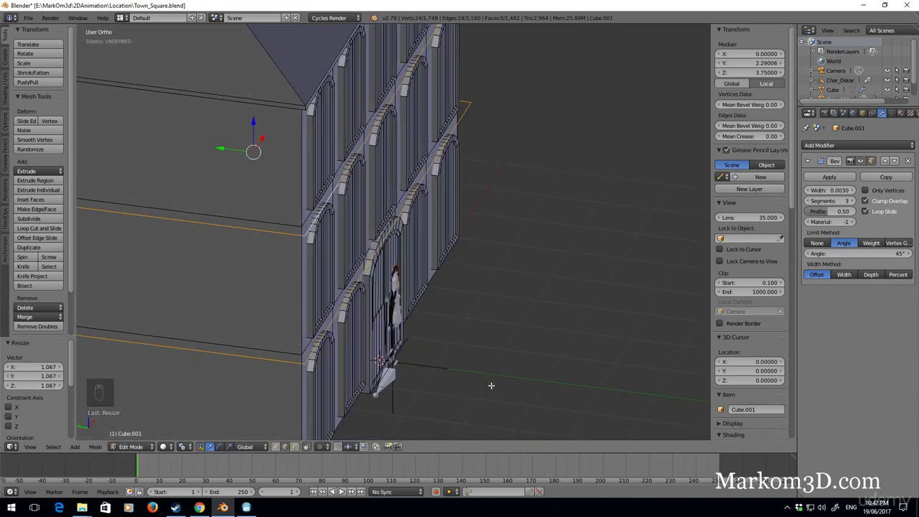
key(e)
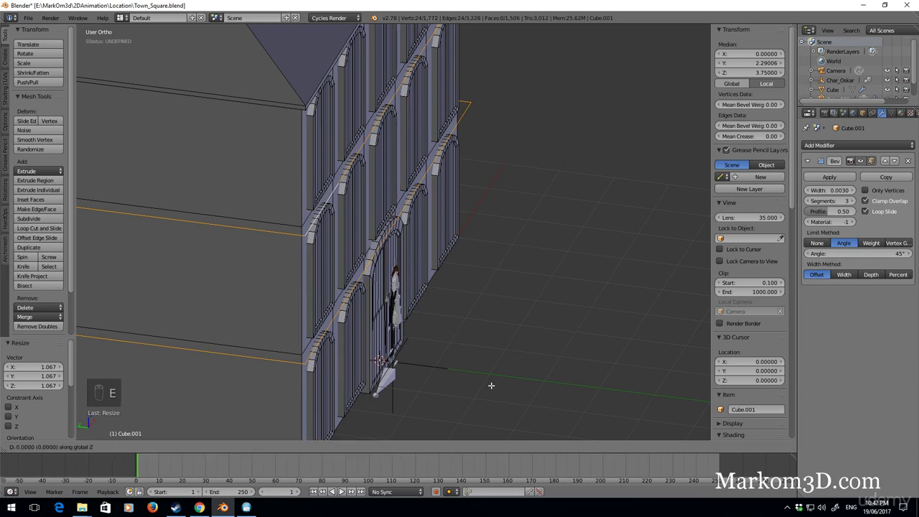
click(472, 271)
- Extrude the lower band edges and scale them, excluding Z, to set the ledge depth
scroll(431, 324, up, 3)
shift+middle_drag(431, 323, 390, 381)
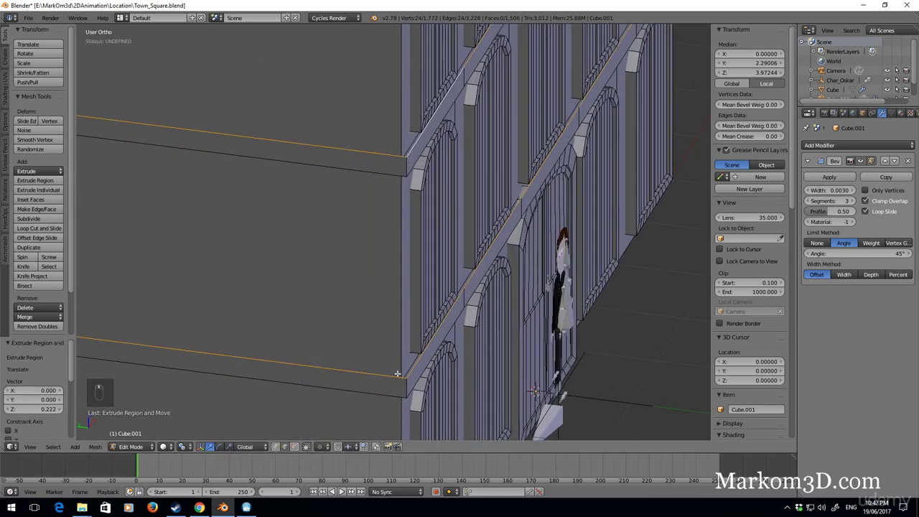
alt+shift+right_click(353, 390)
alt+shift+right_click(356, 170)
mouse_move(374, 232)
middle_down()
mouse_move(496, 362)
mouse_move(490, 372)
middle_up()
key(e)
right_click(514, 364)
key(s)
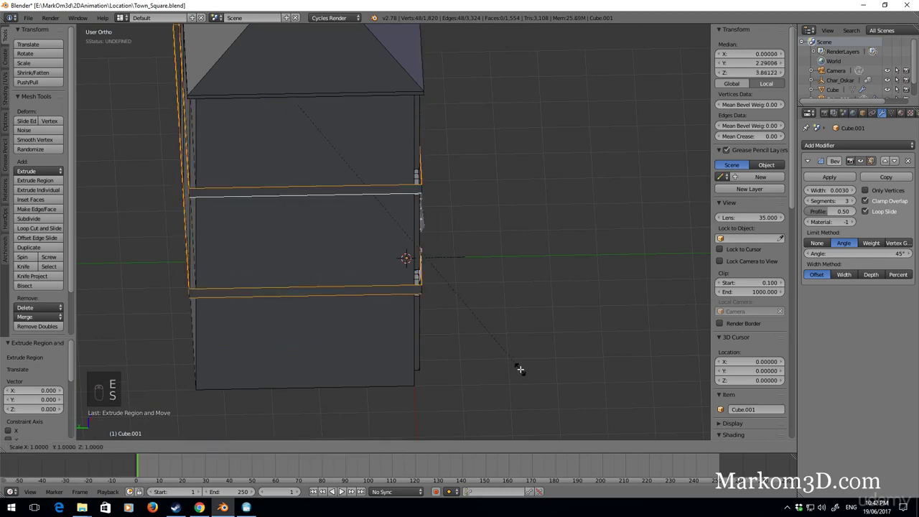
key(shift+z)
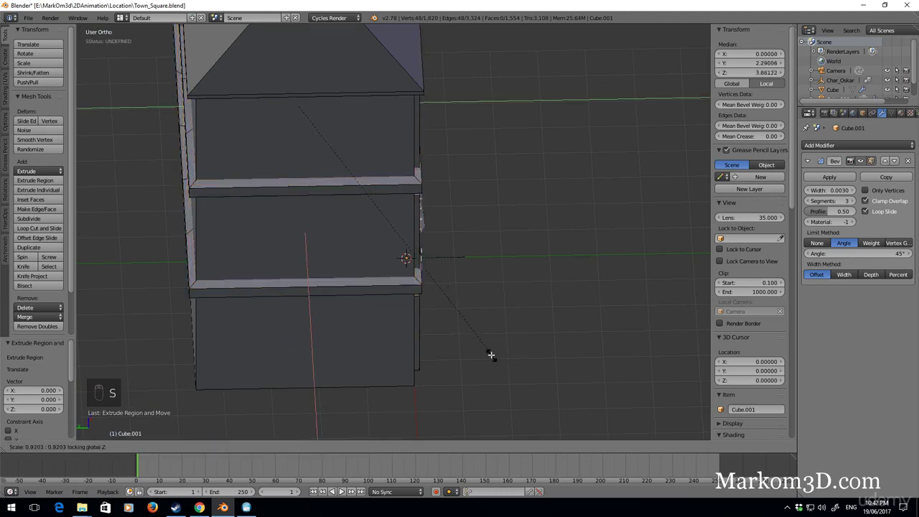
click(472, 345)
mouse_move(472, 345)
middle_down()
mouse_move(316, 231)
mouse_move(346, 296)
middle_up()
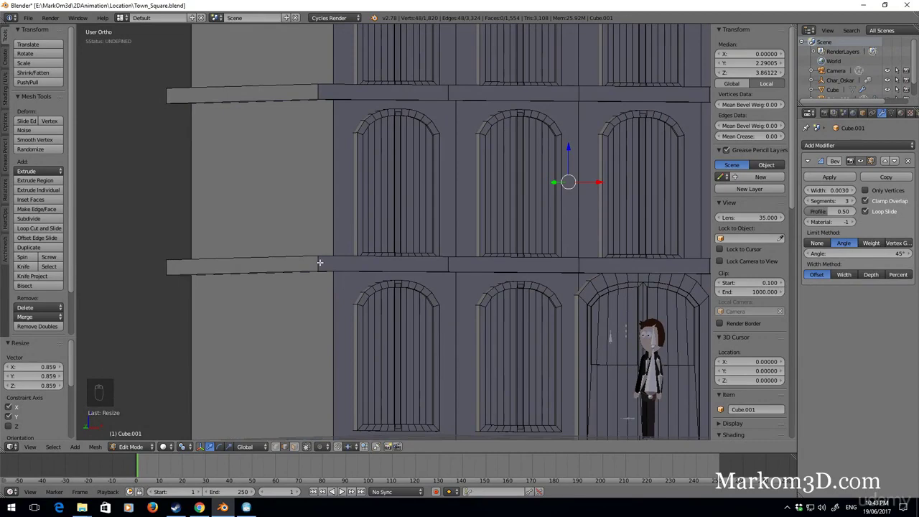
- Select both ledges and lower them slightly in front view
key(ctrl+l)
key(KP_3)
key(KP_1)
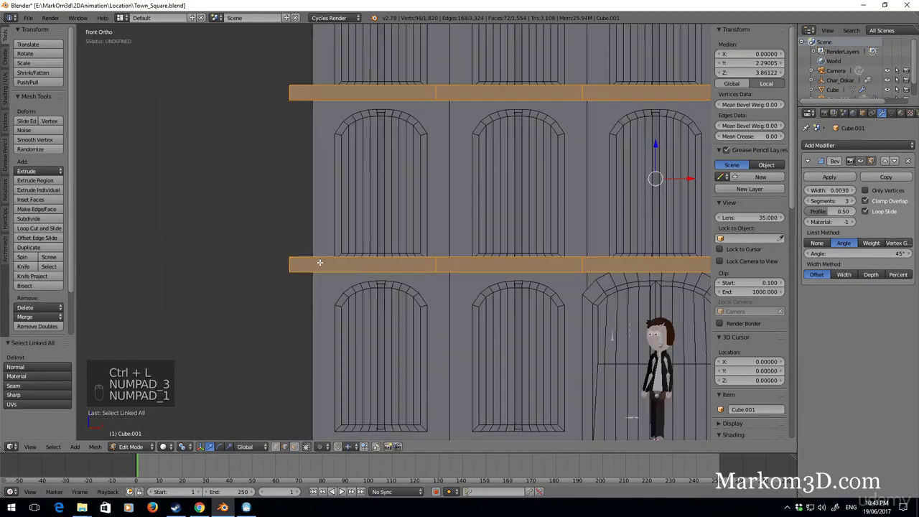
key(g)
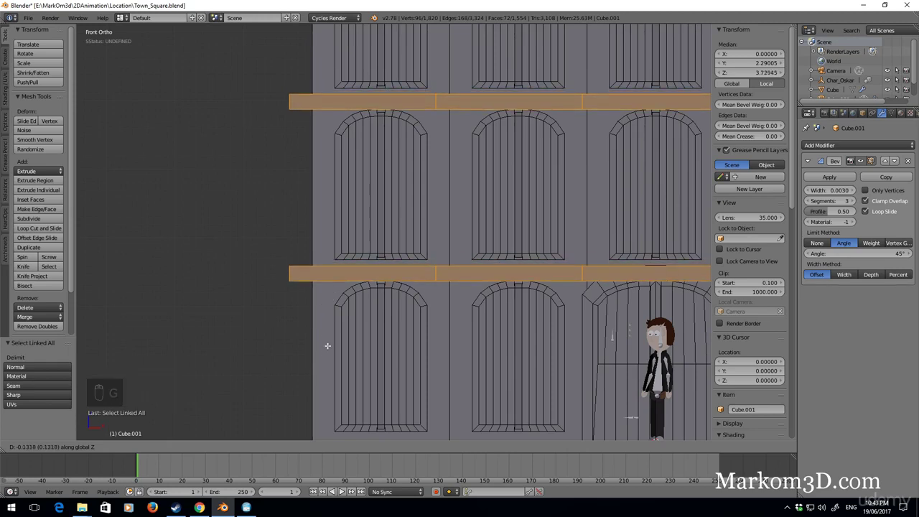
click(331, 321)
shift+middle_drag(633, 278, 475, 248)
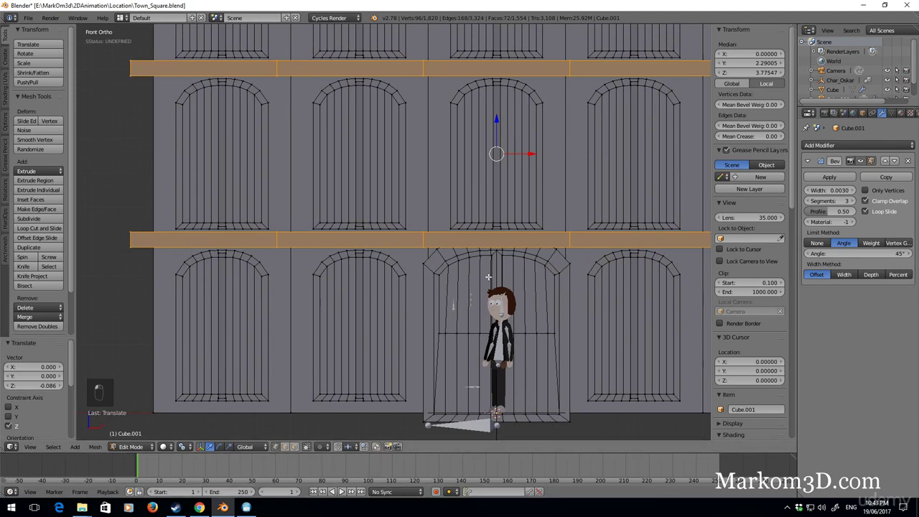
- Select the whole barred doorway cage and lower it
key(a)
key(b)
drag(586, 401, 527, 425)
key(ctrl+l)
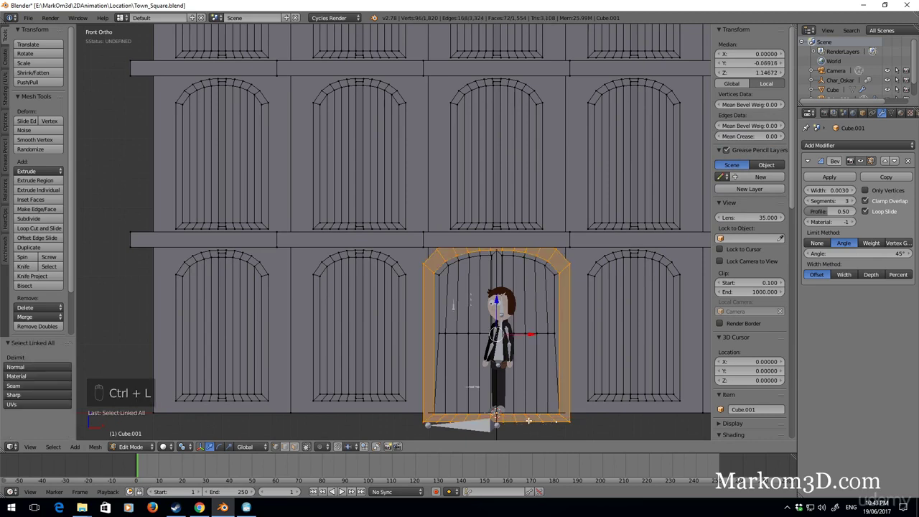
shift+right_click(492, 293)
key(ctrl+l)
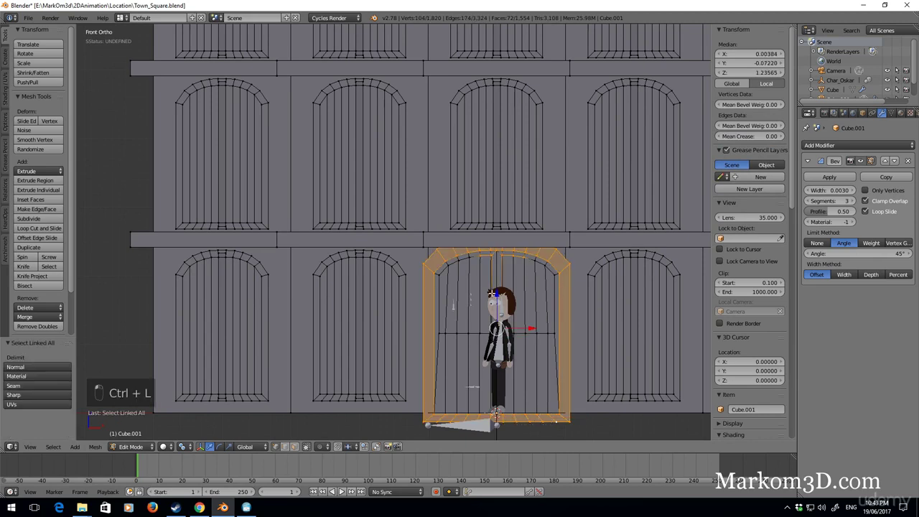
key(ctrl+l)
key(g)
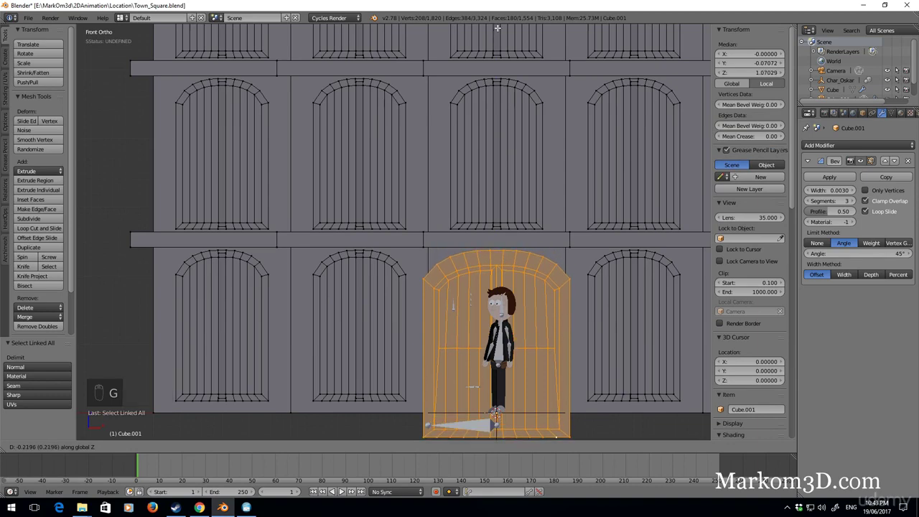
click(502, 429)
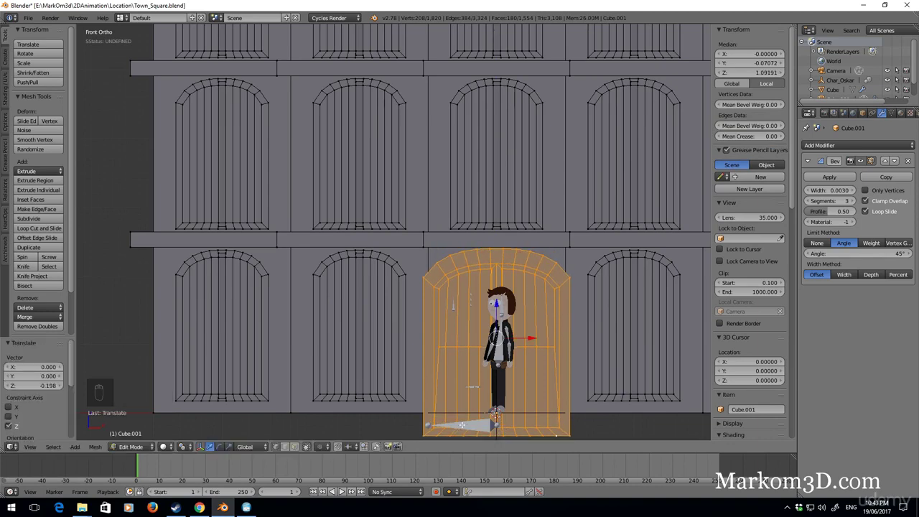
- Move the doorway's bottom vertices vertically to line up with the building's base
scroll(513, 395, down, 2)
right_click(515, 372)
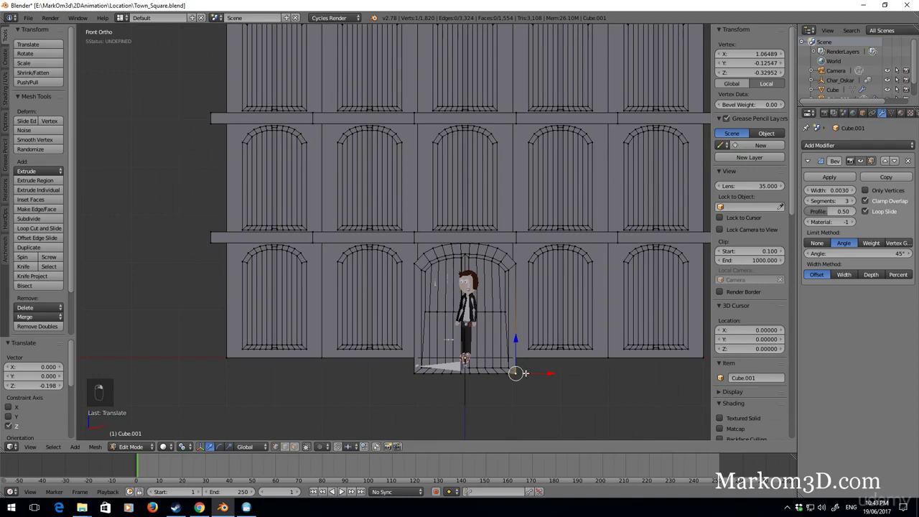
key(z)
key(b)
drag(515, 369, 413, 391)
scroll(489, 403, up, 3)
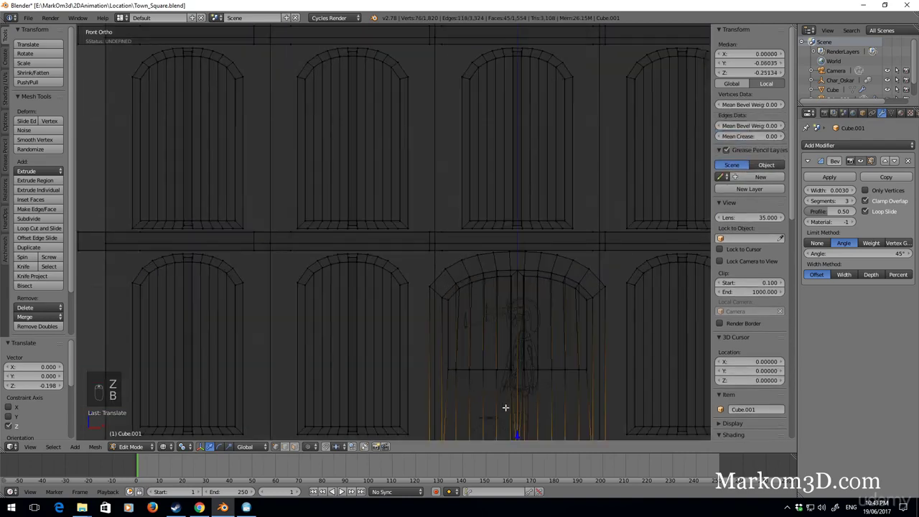
scroll(507, 407, down, 3)
key(z)
key(g)
key(z)
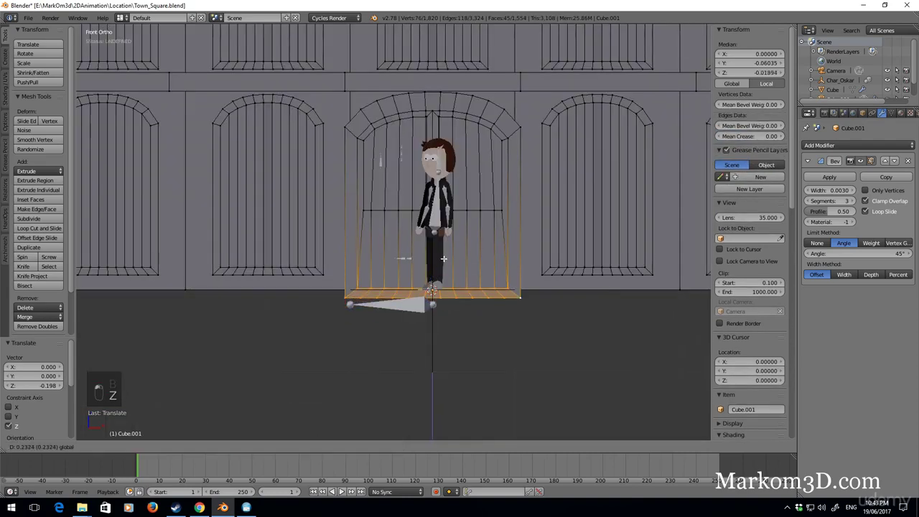
click(447, 255)
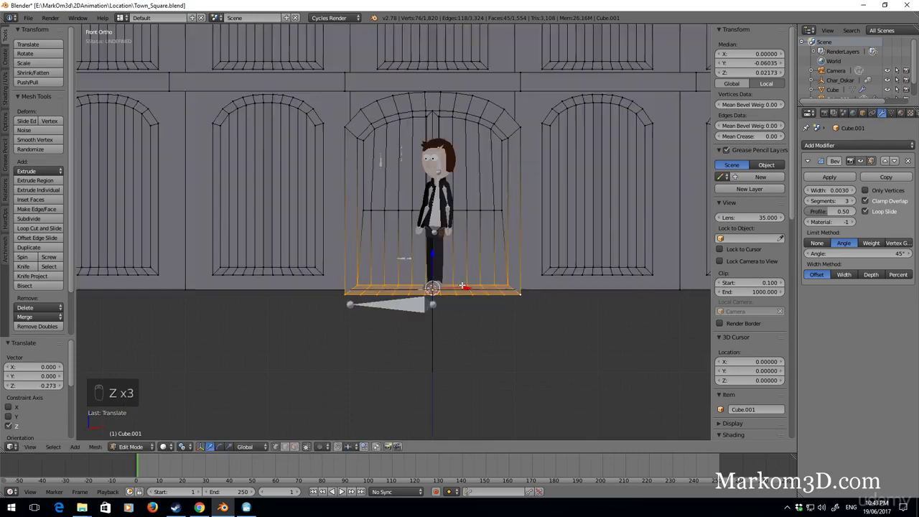
- Check the new ground-level doorway from an angled view outside edit mode, then resume editing
key(Tab)
scroll(459, 315, down, 3)
key(z)
mouse_move(460, 316)
middle_down()
mouse_move(539, 316)
mouse_move(467, 316)
middle_up()
key(z)
key(z)
key(Tab)
scroll(515, 311, up, 4)
scroll(215, 403, down, 4)
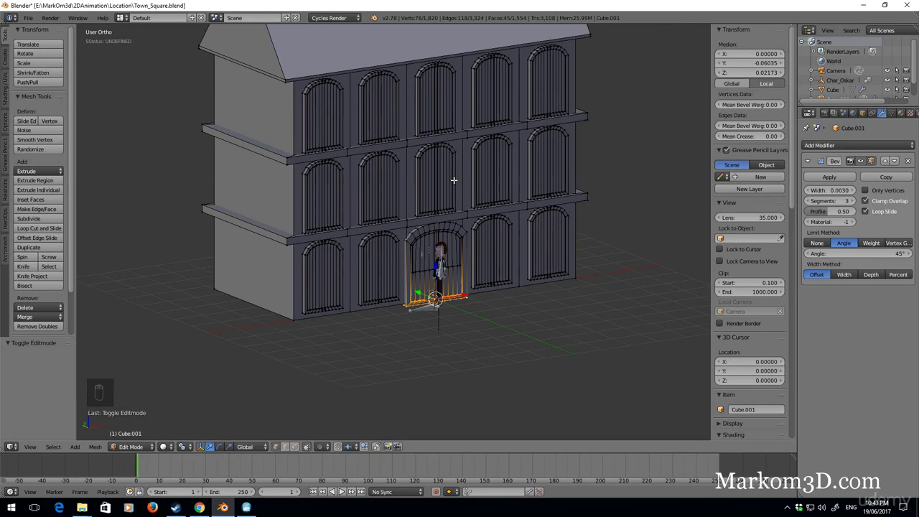
- Scroll through the Samobor square photos in Google Images, then minimize Chrome back to Blender
click(204, 507)
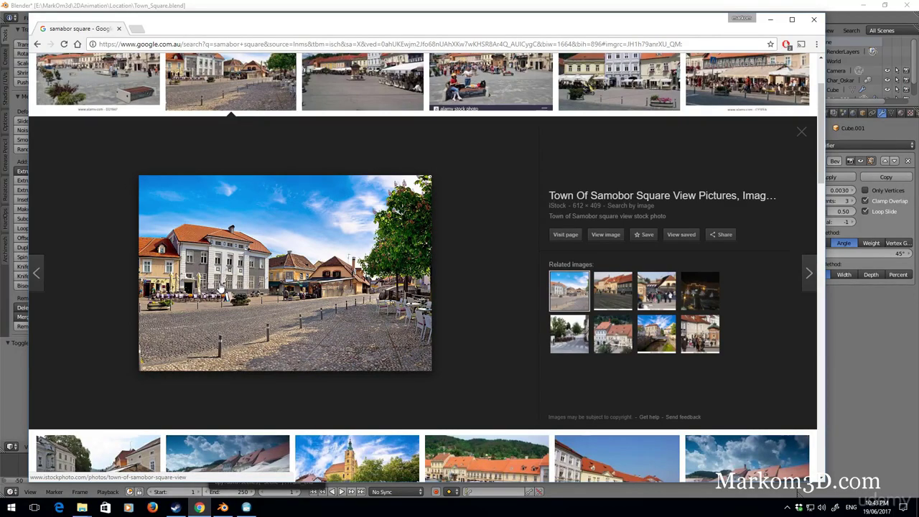
scroll(223, 291, down, 2)
scroll(223, 293, down, 2)
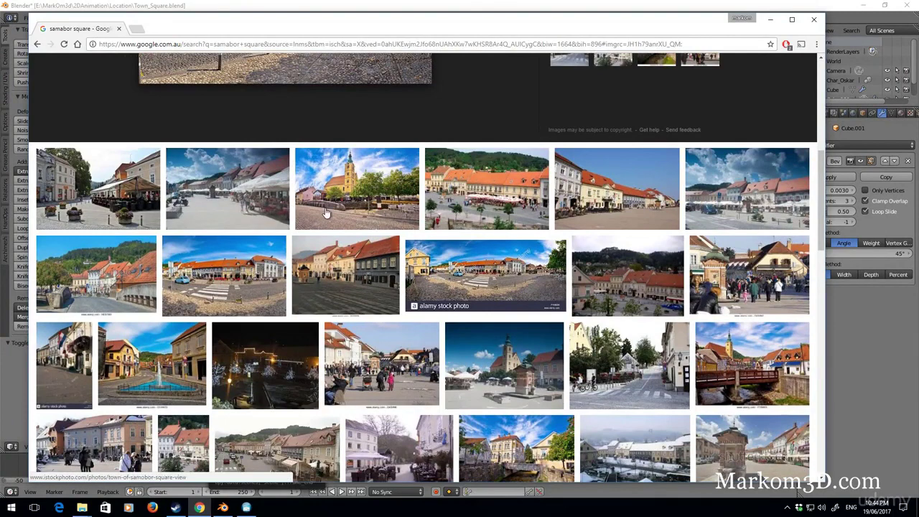
click(771, 19)
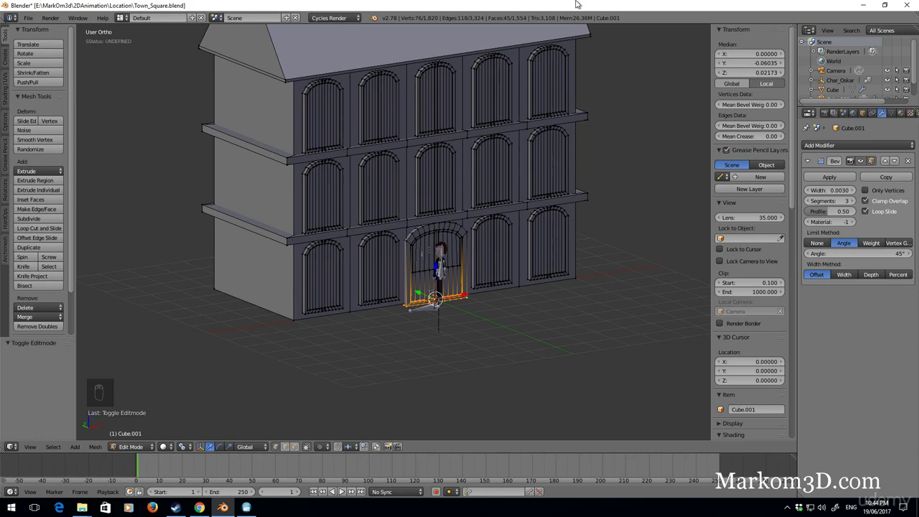
- Add a new cube to the building mesh
scroll(587, 180, down, 3)
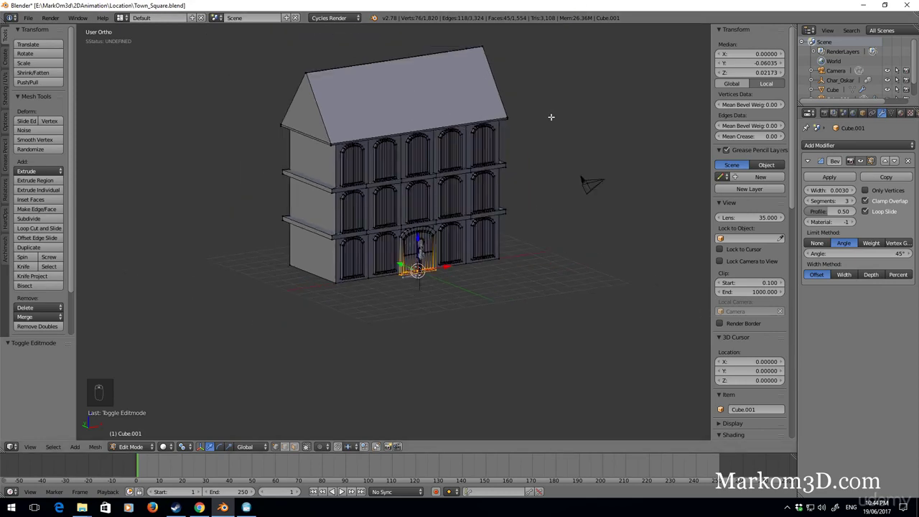
scroll(696, 225, up, 4)
scroll(481, 190, up, 3)
key(Tab)
scroll(437, 157, down, 2)
scroll(436, 159, down, 2)
key(Tab)
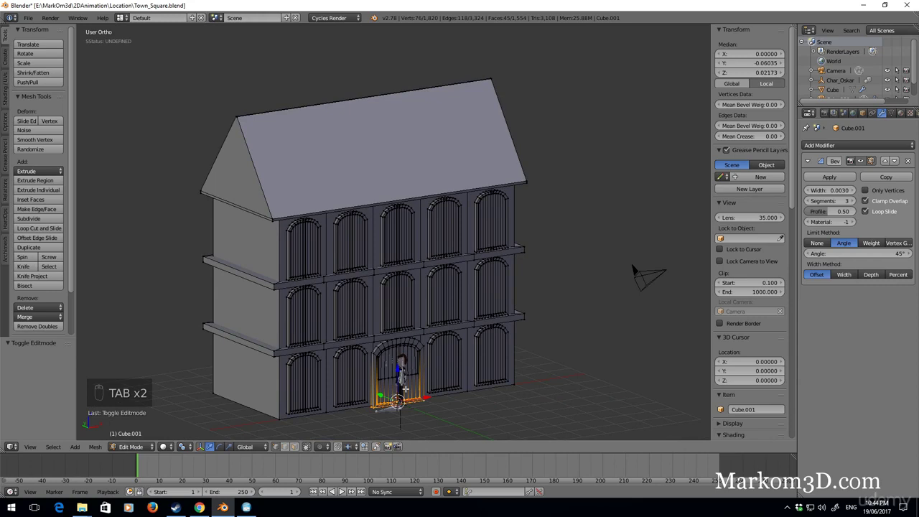
key(shift+a)
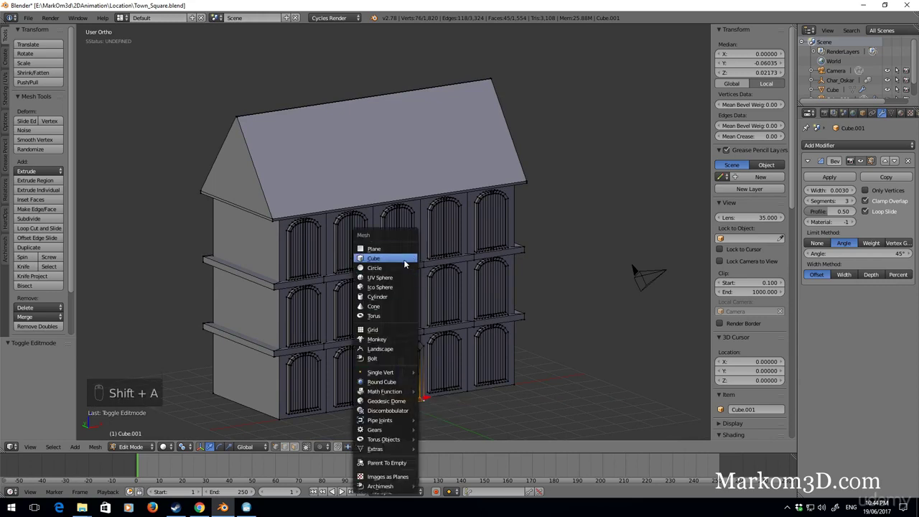
click(404, 264)
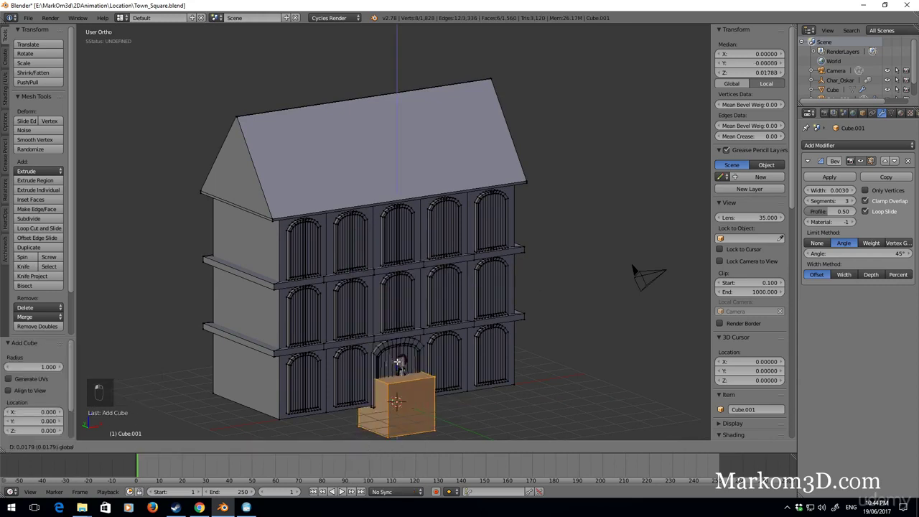
- Raise the cube to roof height, shrink it to about a third, and stretch it taller
key(g)
key(z)
click(414, 133)
key(s)
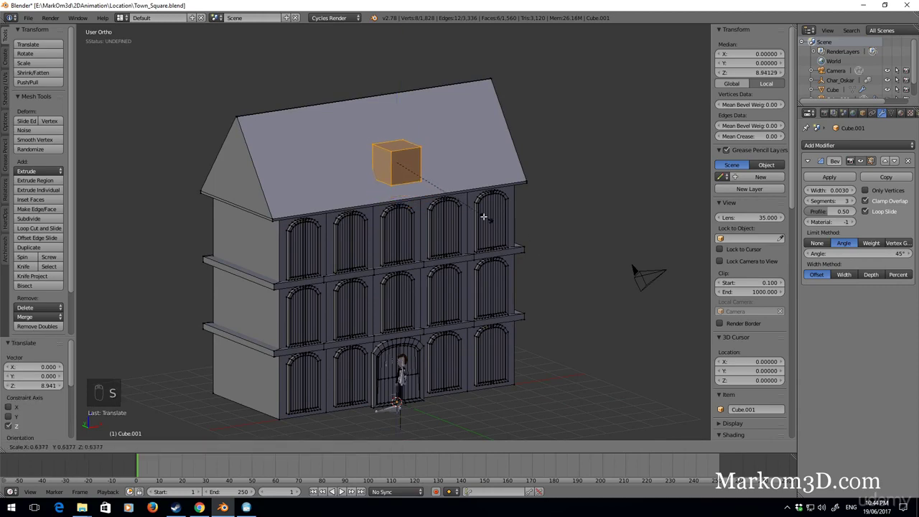
click(445, 201)
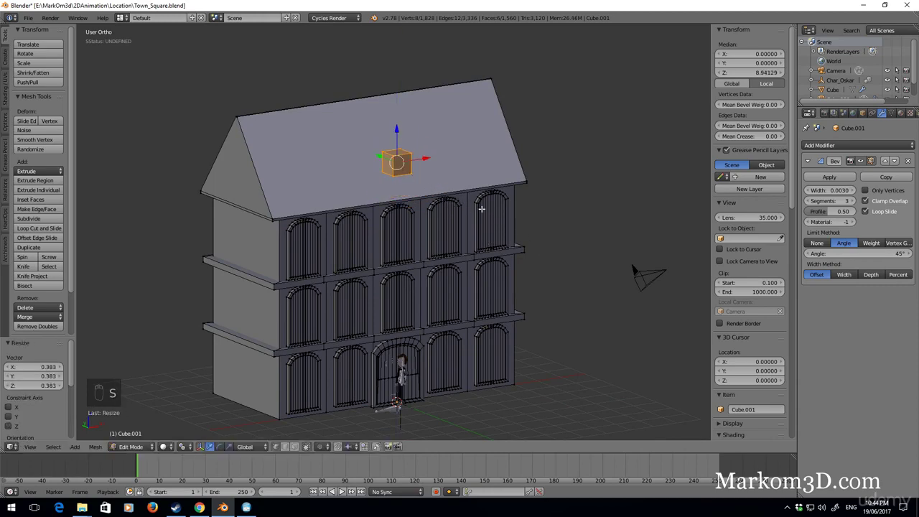
key(s)
key(z)
click(538, 312)
- Position the chimney block on the right side of the roof
middle_drag(538, 311, 454, 232)
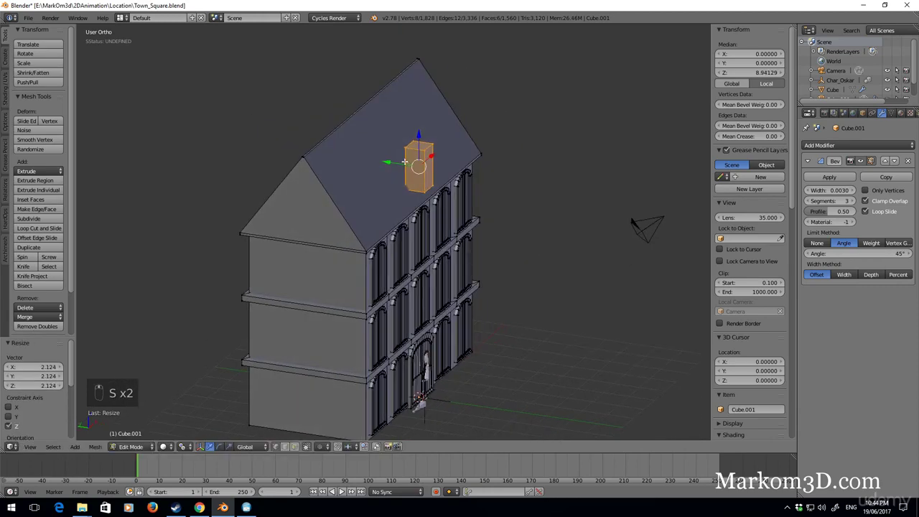
key(g)
key(y)
click(360, 154)
middle_drag(359, 154, 350, 166)
key(g)
key(x)
click(517, 150)
mouse_move(517, 150)
middle_down()
mouse_move(512, 167)
mouse_move(444, 122)
middle_up()
key(g)
key(y)
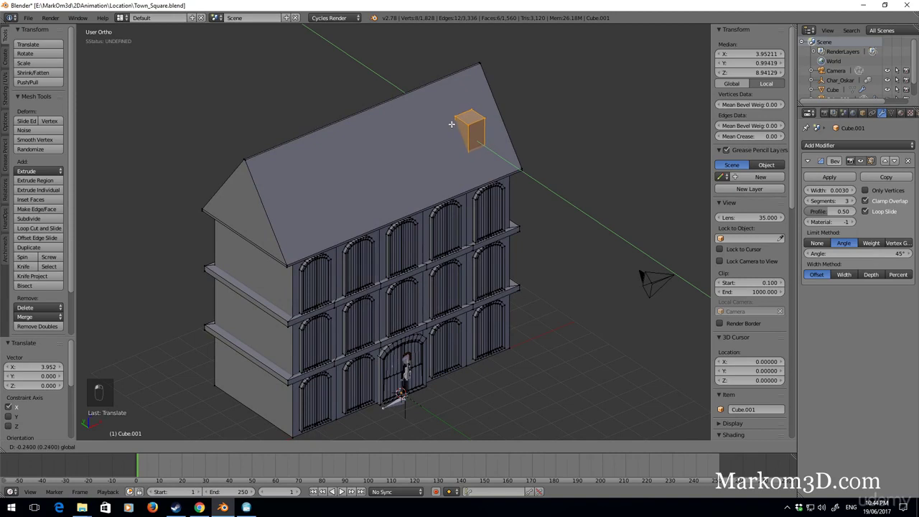
click(546, 188)
- Narrow the chimney's width and depth, then start adding a cylinder
key(s)
key(x)
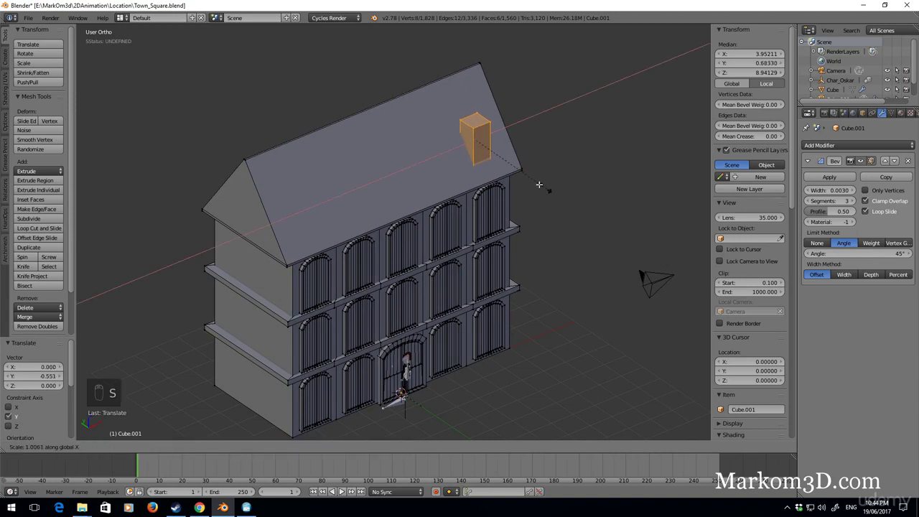
click(488, 146)
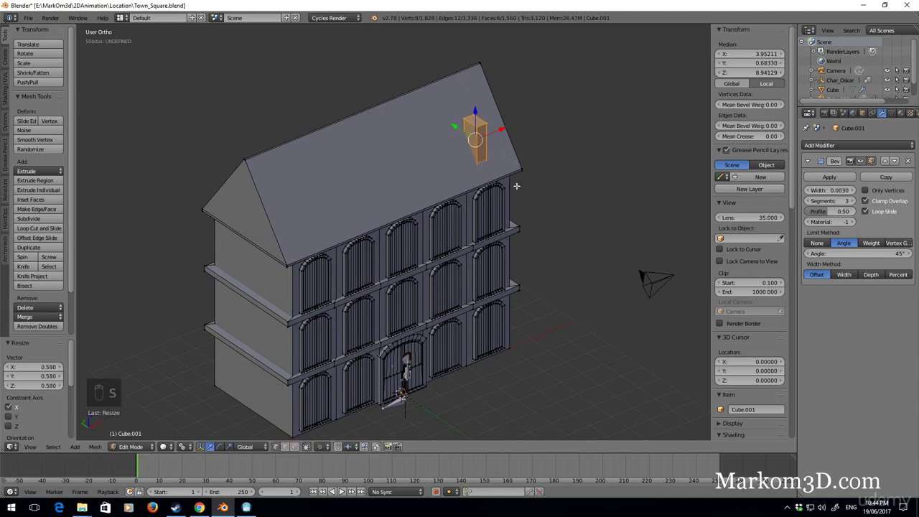
key(s)
key(y)
click(495, 166)
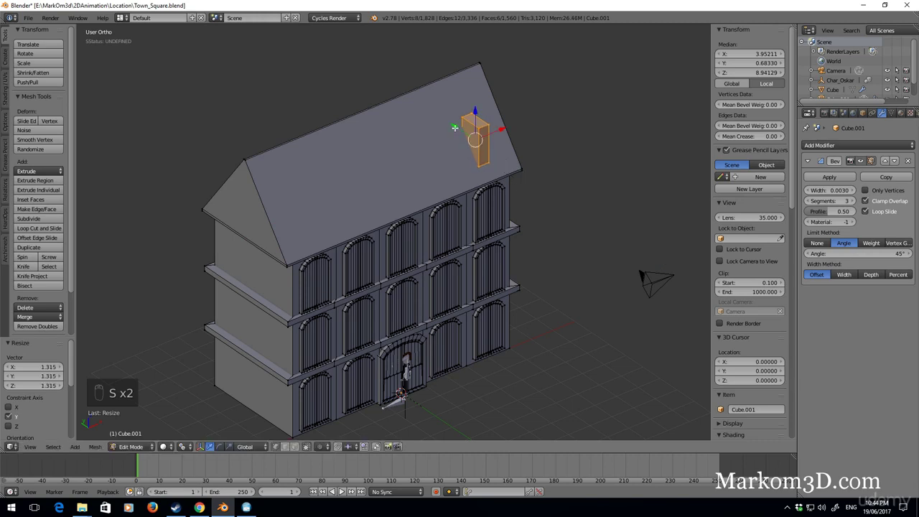
drag(455, 127, 447, 120)
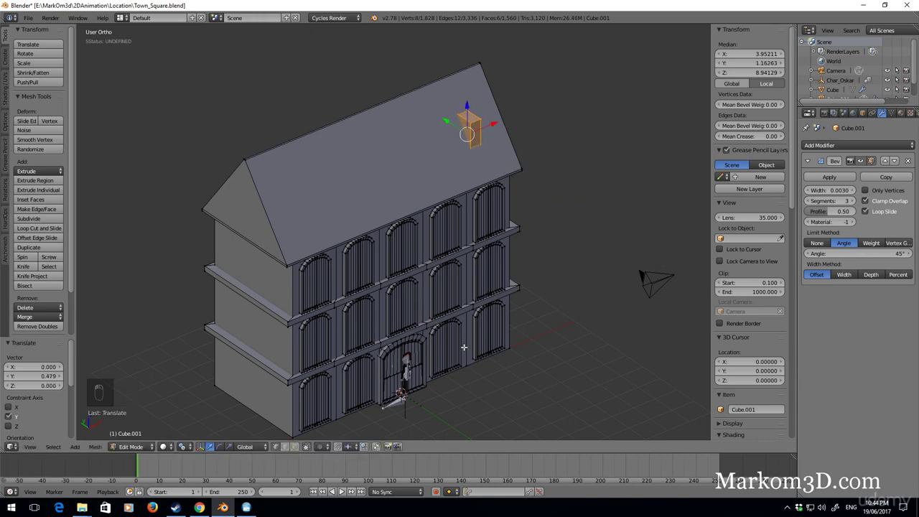
key(shift+a)
- Add a cylinder, lift it up to the roof, and shrink it
click(441, 299)
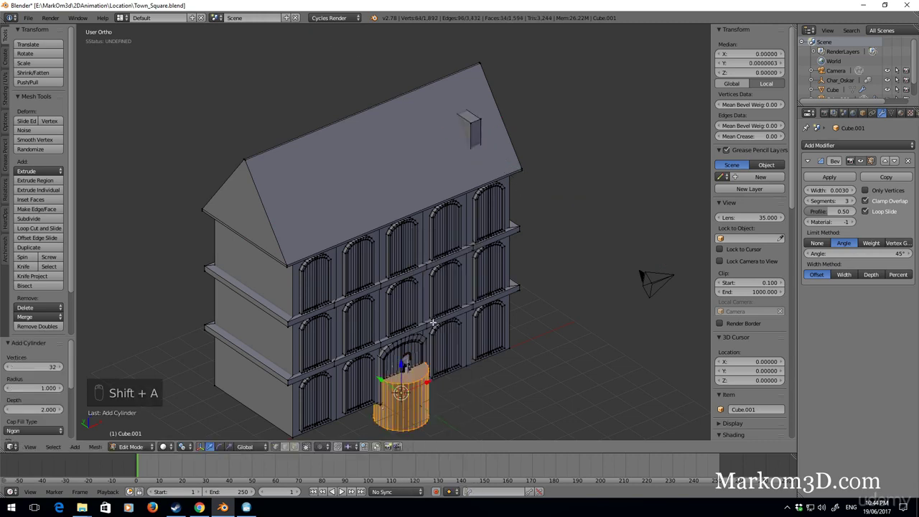
mouse_move(406, 362)
mouse_down()
mouse_move(406, 108)
mouse_move(496, 109)
mouse_up()
key(s)
click(419, 136)
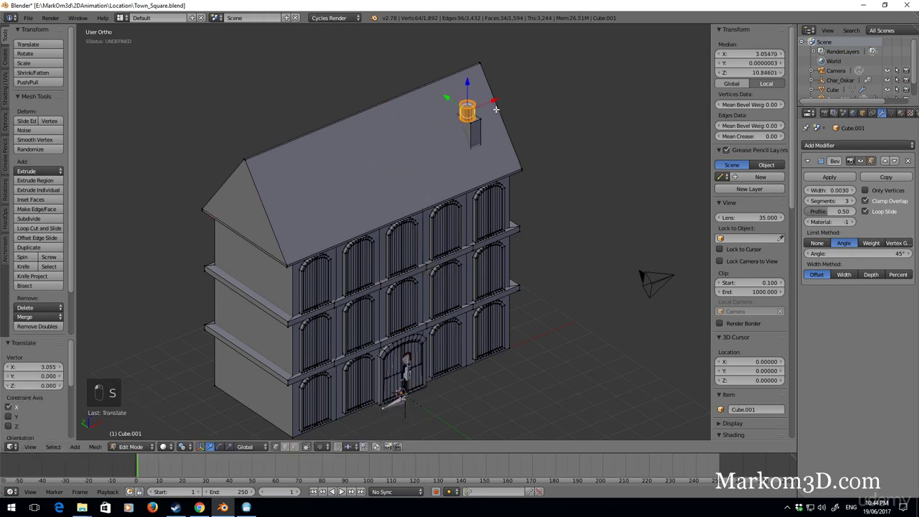
- In front view, move the cylinder onto the chimney top and scale it to chimney width
key(KP_3)
key(KP_1)
shift+middle_drag(494, 140, 396, 231)
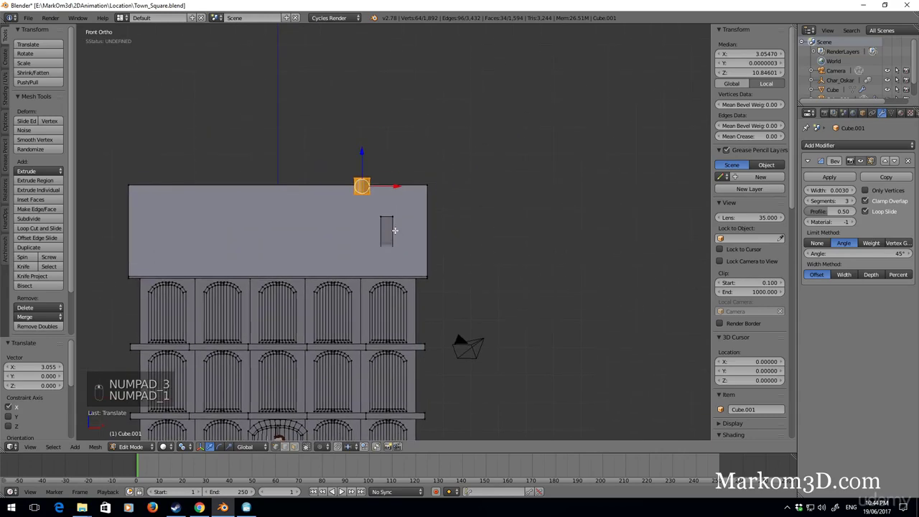
scroll(396, 230, up, 3)
scroll(396, 231, up, 4)
key(g)
click(485, 250)
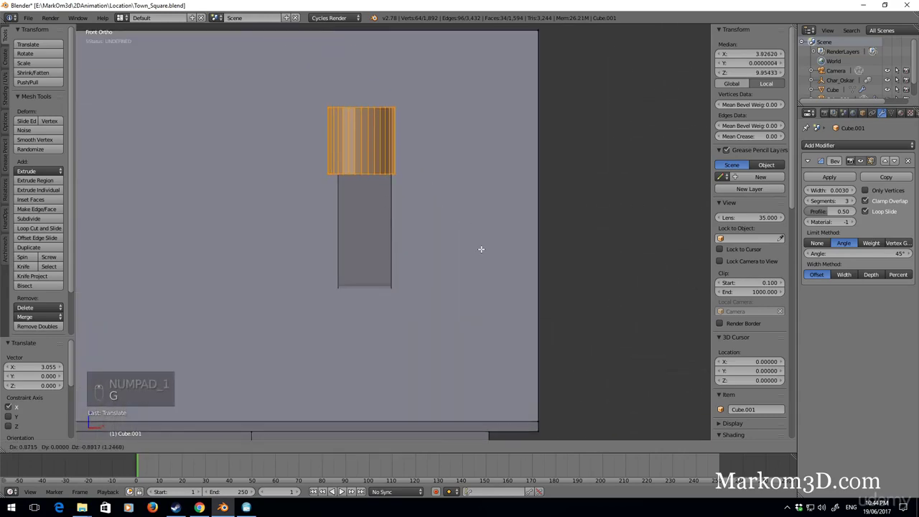
key(s)
click(429, 222)
- Seat the cylinder down on the chimney and align it front-to-back in side view
key(g)
key(z)
click(364, 112)
key(KP_3)
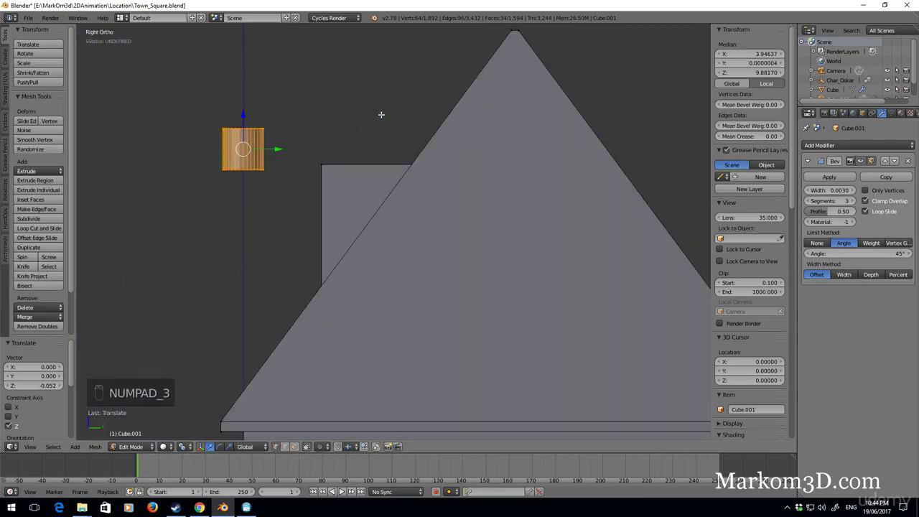
key(g)
key(y)
click(398, 148)
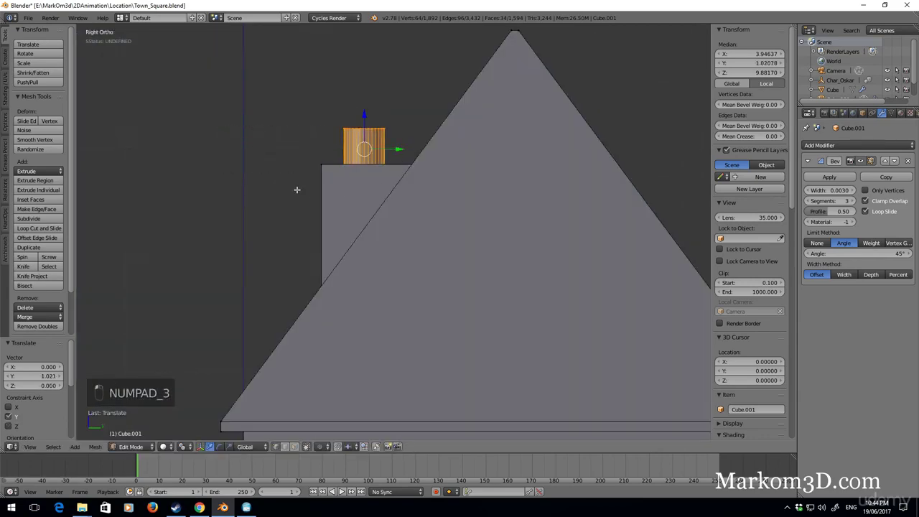
- Inspect the chimney cap from an angled and front view outside edit mode
key(z)
middle_drag(308, 199, 463, 241)
scroll(463, 241, down, 5)
key(z)
key(z)
key(z)
key(z)
key(z)
key(Tab)
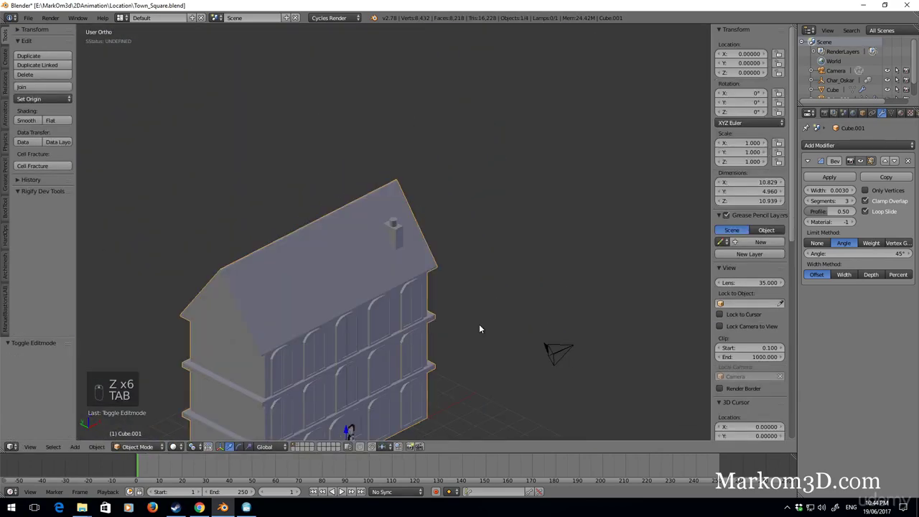
key(KP_1)
key(z)
key(z)
mouse_move(471, 305)
shift+middle_down()
mouse_move(456, 252)
mouse_move(498, 255)
shift+middle_up()
- Zoom in on the window facade, glance at the Samobor photos, and return to Blender
key(Tab)
key(Tab)
scroll(526, 259, up, 4)
key(Tab)
scroll(431, 256, up, 2)
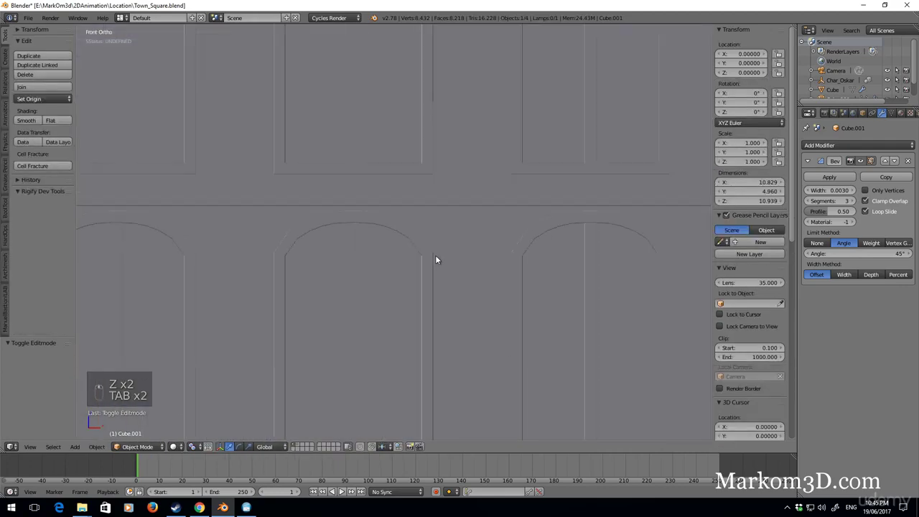
scroll(435, 255, up, 2)
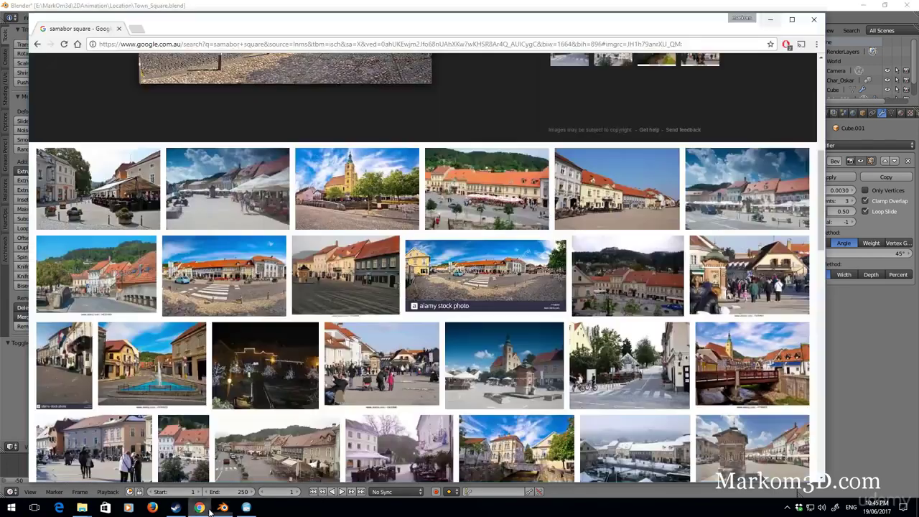
click(199, 507)
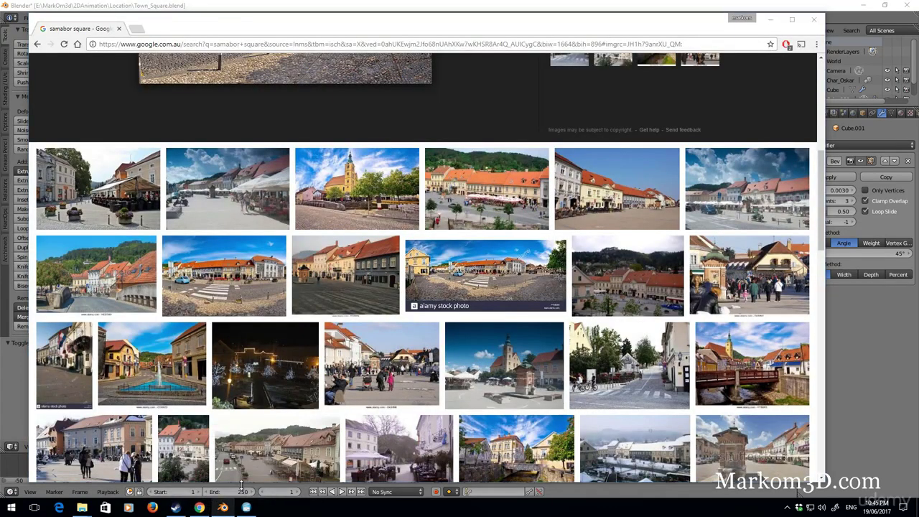
click(223, 507)
- Add a new material slot on the building set to Window_Frame_White
scroll(589, 240, down, 1)
scroll(589, 240, down, 2)
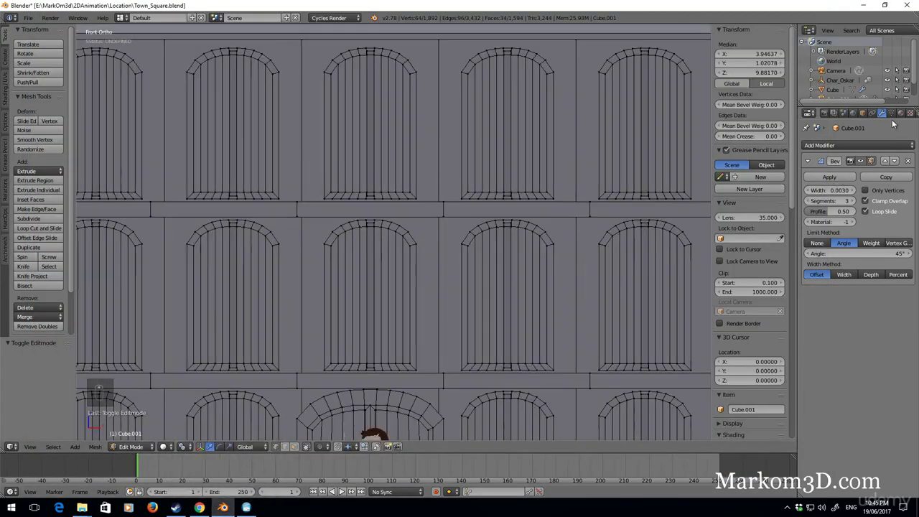
click(902, 113)
click(911, 146)
click(911, 146)
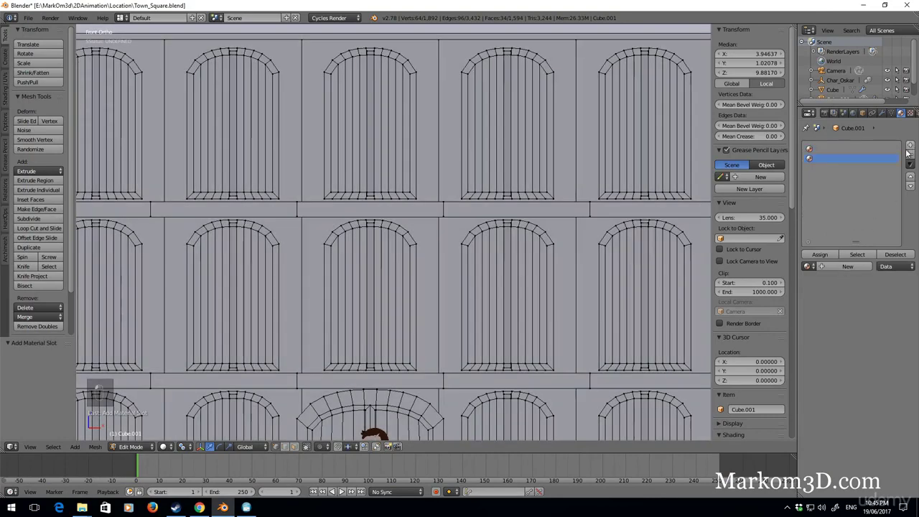
click(807, 266)
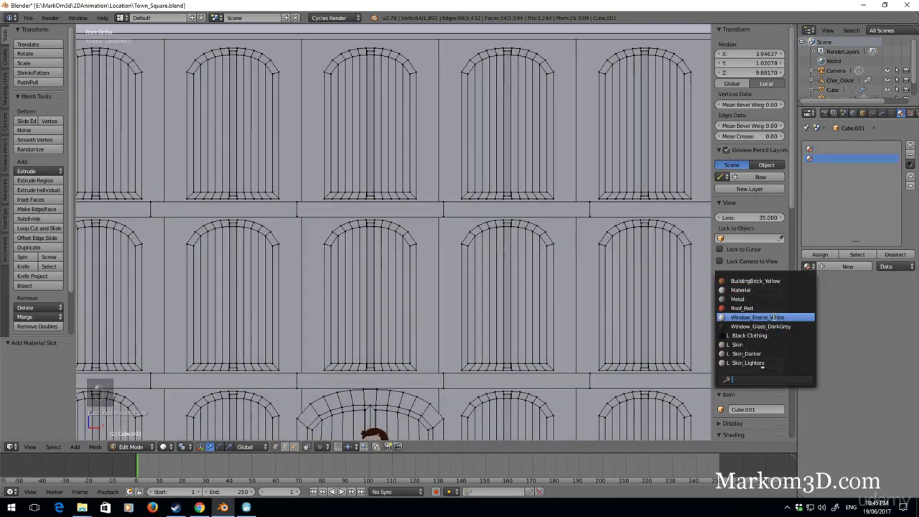
click(765, 316)
- Pick vertices on the first window frames, using wireframe to reach hidden ones
middle_drag(489, 263, 537, 266)
scroll(537, 266, up, 5)
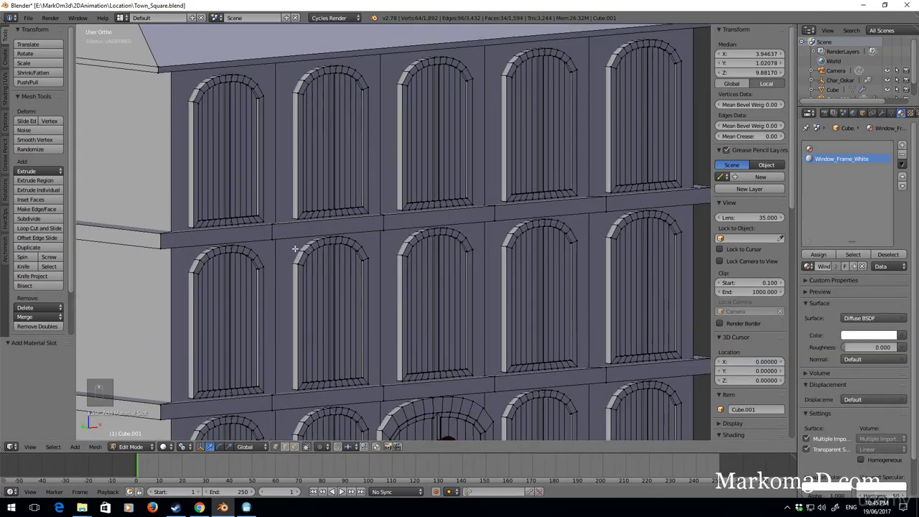
right_click(194, 226)
shift+right_click(229, 247)
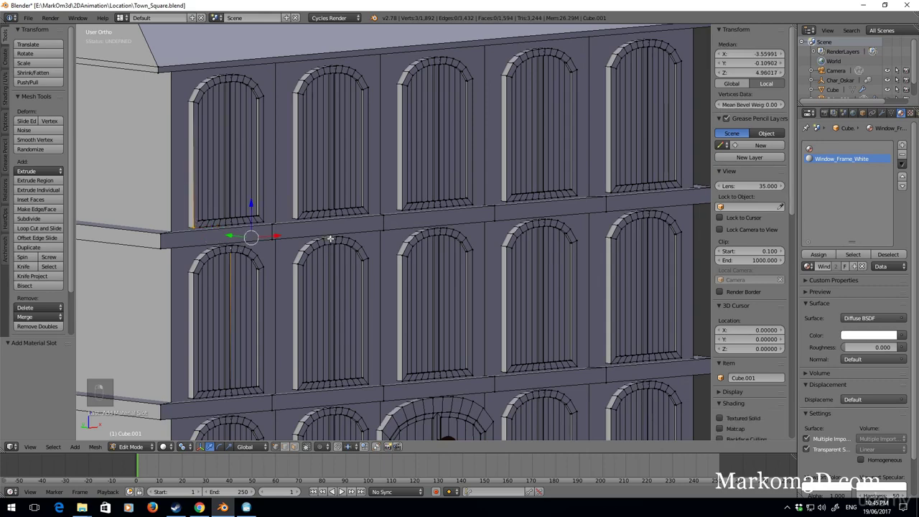
shift+right_click(302, 212)
scroll(302, 225, up, 3)
key(z)
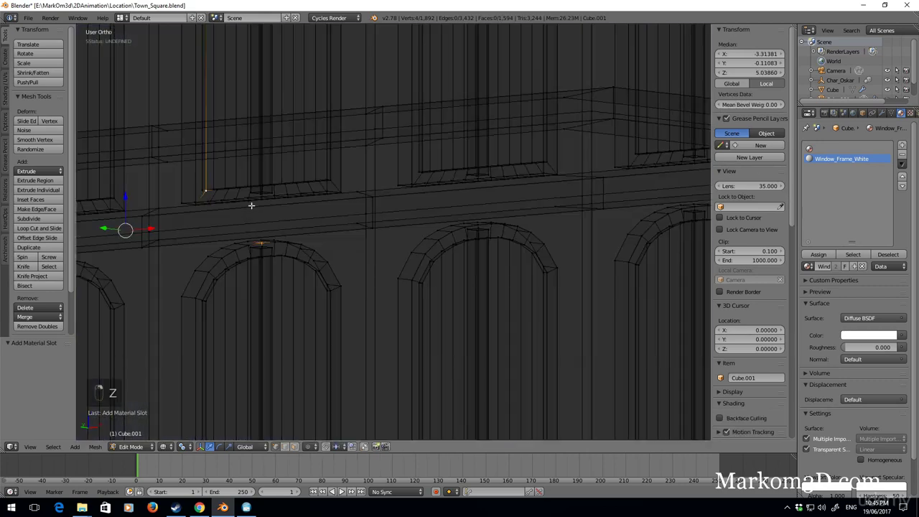
shift+right_click(487, 181)
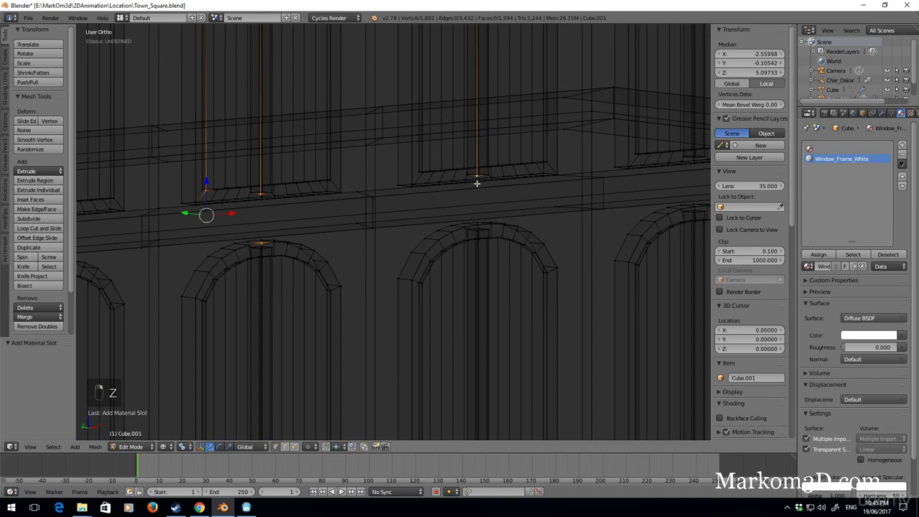
shift+right_click(476, 183)
- Add more frame and arch-top vertices, then select all linked window geometry
ctrl+scroll(527, 182, down, 2)
shift+right_click(538, 175)
shift+right_click(568, 178)
shift+right_click(595, 176)
ctrl+scroll(612, 180, up, 1)
shift+scroll(611, 180, down, 1)
shift+right_click(554, 150)
shift+right_click(622, 115)
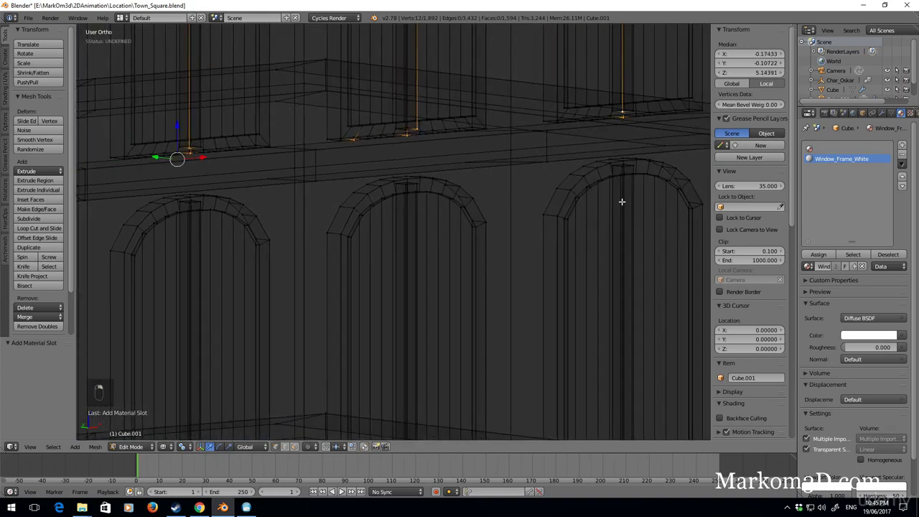
shift+right_click(623, 165)
shift+right_click(607, 166)
key(ctrl+l)
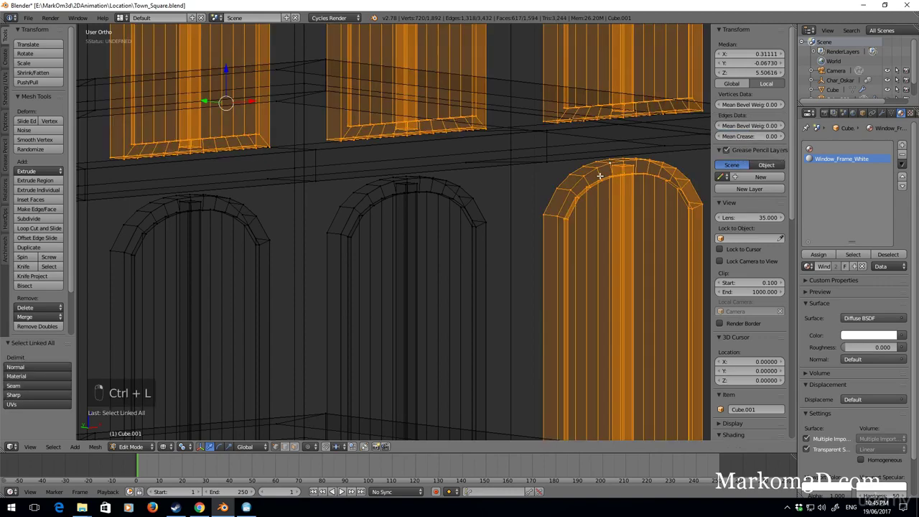
- Add the remaining window and ground-floor arch frames and extend to linked meshes
scroll(376, 222, down, 4)
shift+middle_drag(376, 222, 470, 255)
alt+shift+right_click(422, 208)
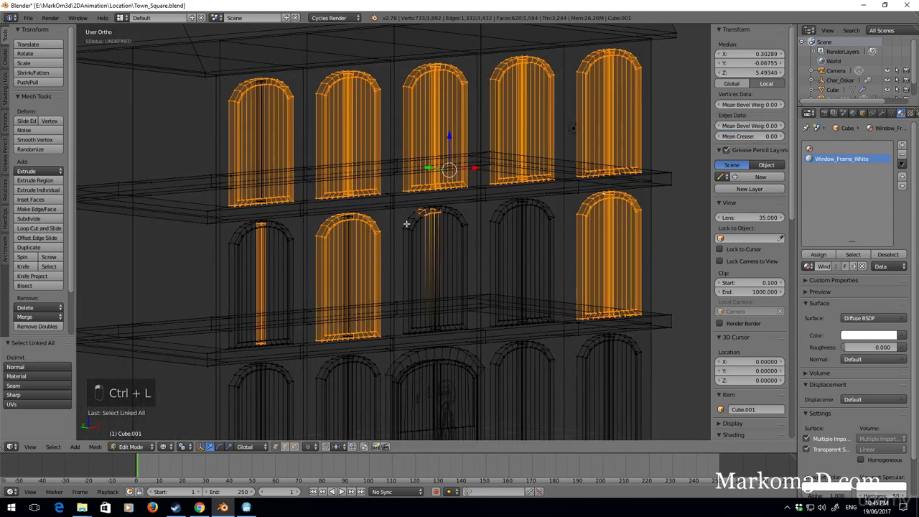
alt+shift+right_click(272, 231)
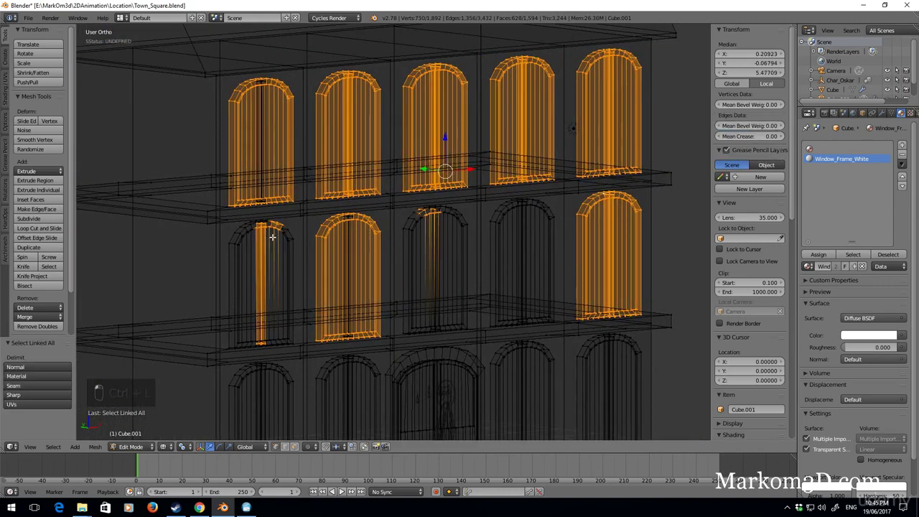
alt+shift+right_click(523, 216)
shift+middle_drag(491, 301, 503, 263)
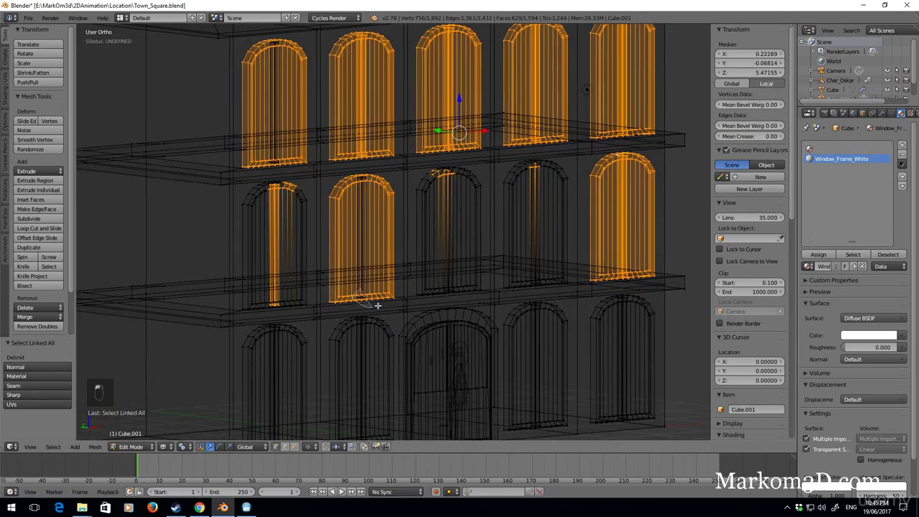
alt+shift+right_click(362, 307)
alt+shift+right_click(286, 324)
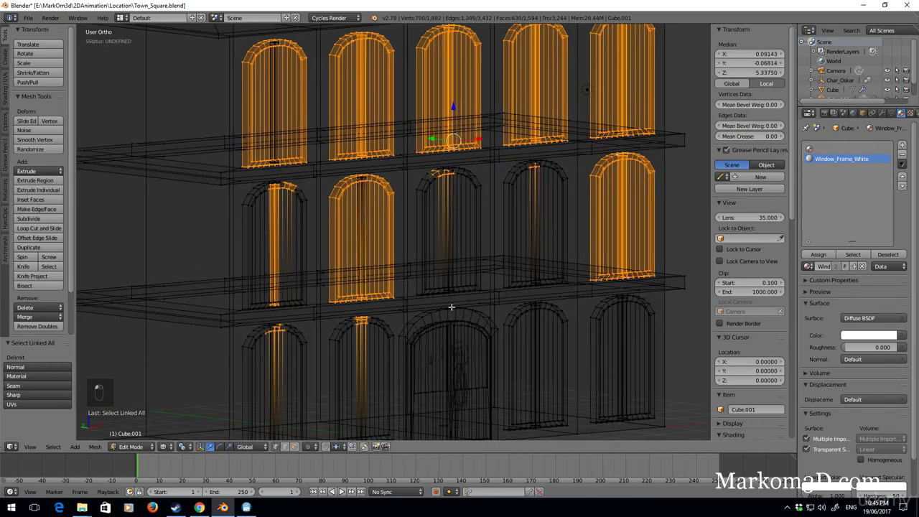
mouse_move(453, 306)
ctrl+mouse_down()
mouse_move(445, 335)
mouse_move(451, 317)
ctrl+mouse_up()
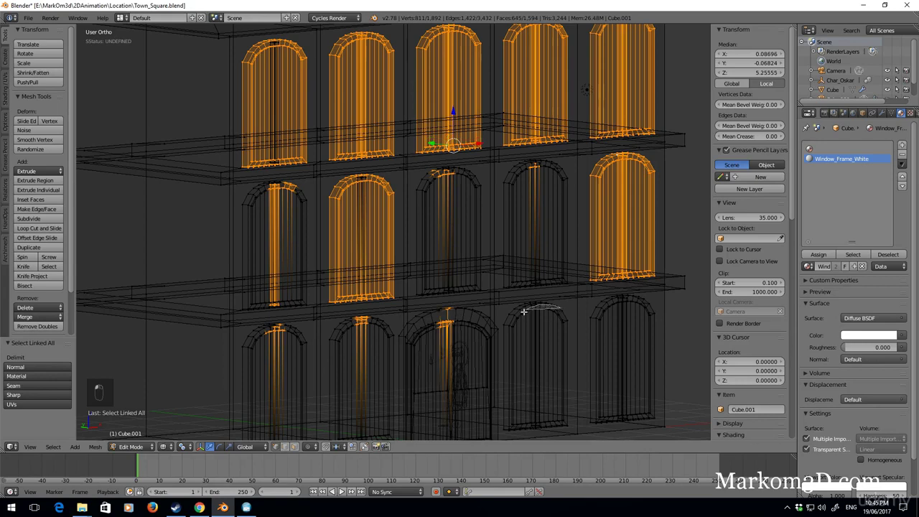
alt+shift+right_click(549, 319)
ctrl+drag(636, 322, 638, 328)
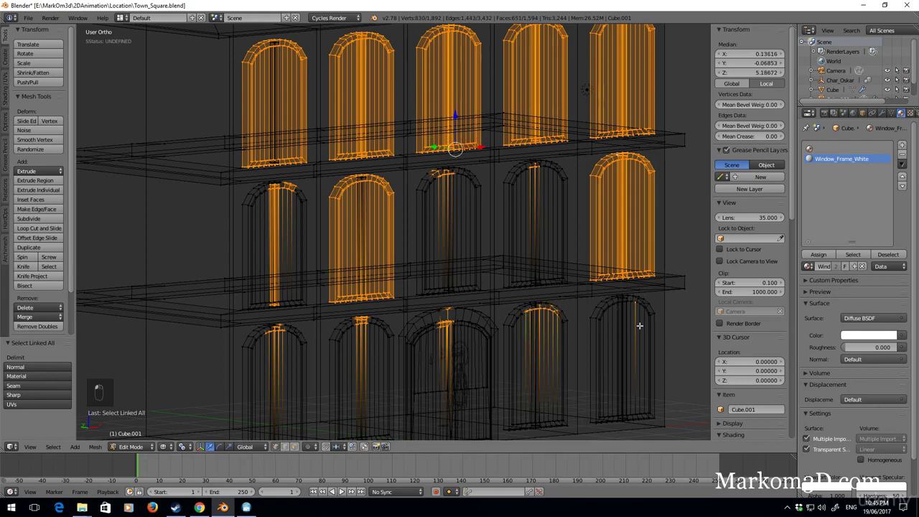
key(ctrl+l)
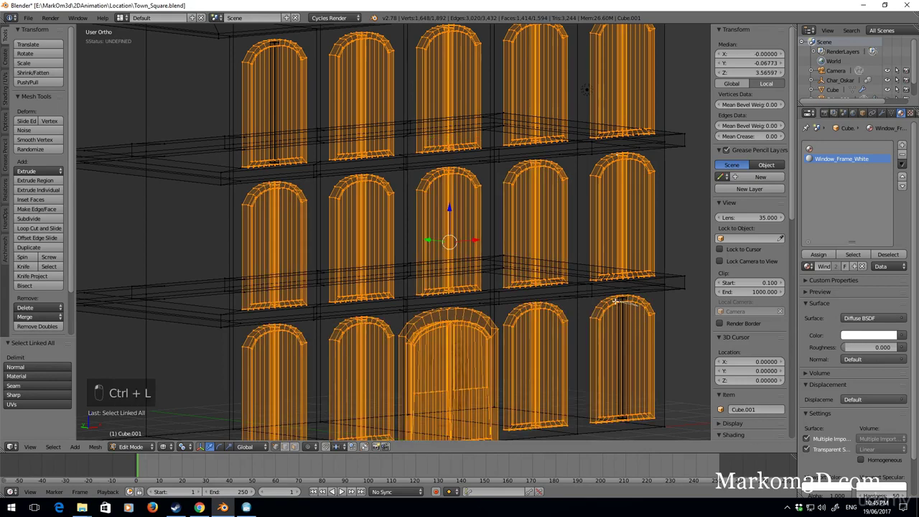
- Add the right ground-floor arch's inner strip to the selection via linked select
ctrl+drag(611, 301, 637, 325)
scroll(627, 300, up, 2)
scroll(627, 301, up, 3)
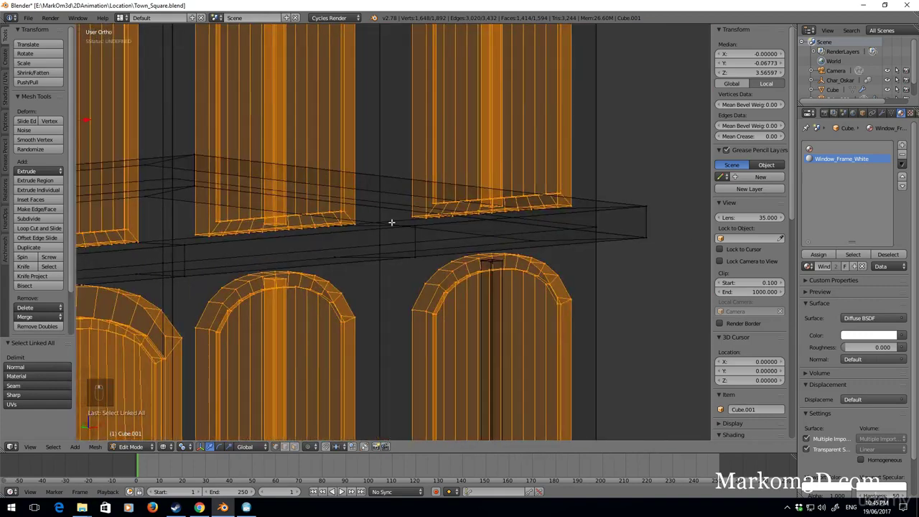
scroll(628, 300, up, 3)
ctrl+drag(607, 287, 629, 316)
key(ctrl+l)
key(ctrl+l)
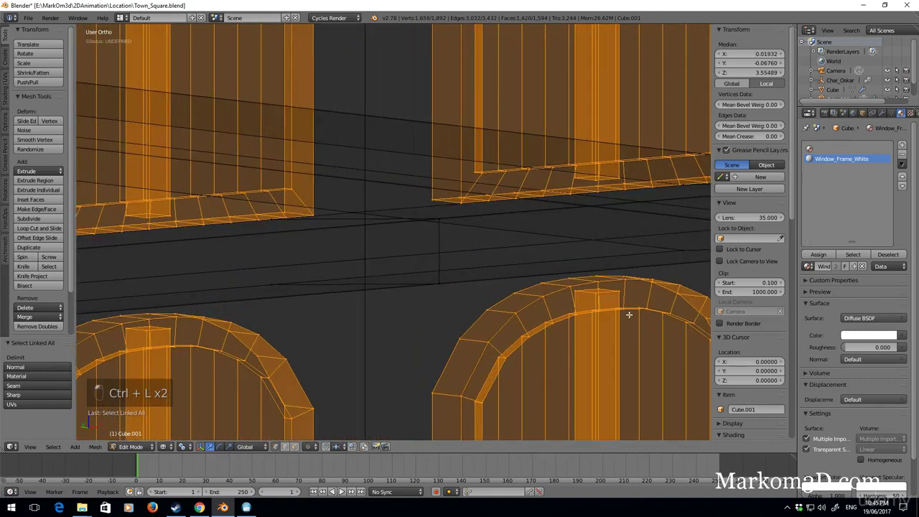
scroll(628, 315, down, 8)
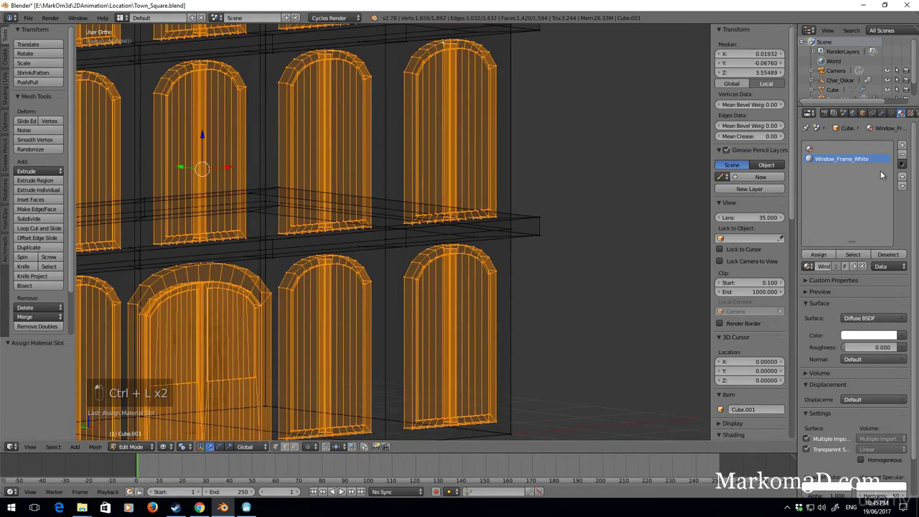
- Add a second material slot set to Window_Glass_DarkGrey
click(904, 146)
click(809, 266)
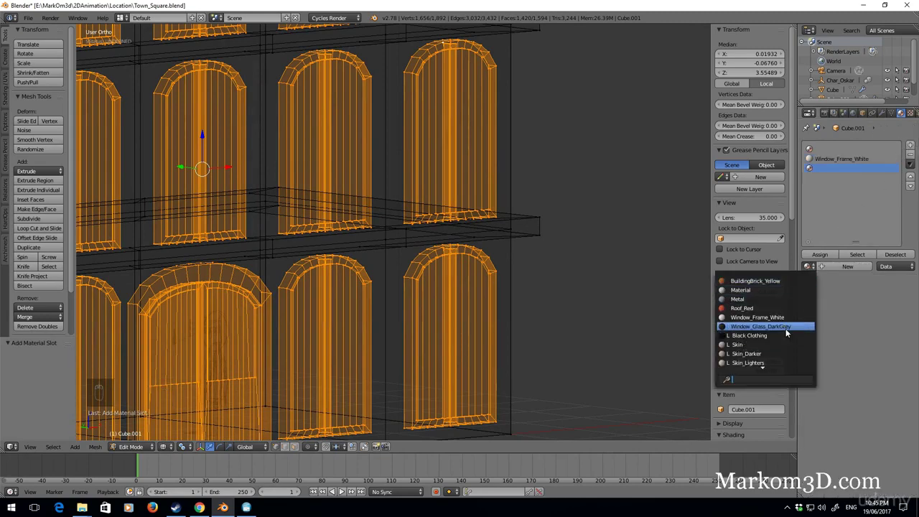
click(769, 326)
scroll(573, 336, down, 3)
- Switch to face select and orbit in close on the doors in wireframe
key(z)
key(z)
key(z)
key(z)
scroll(404, 317, up, 5)
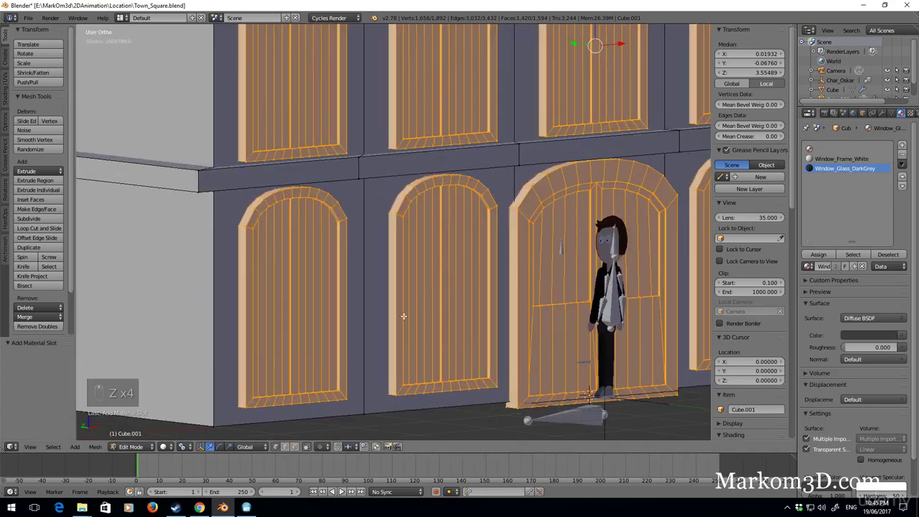
click(294, 447)
key(z)
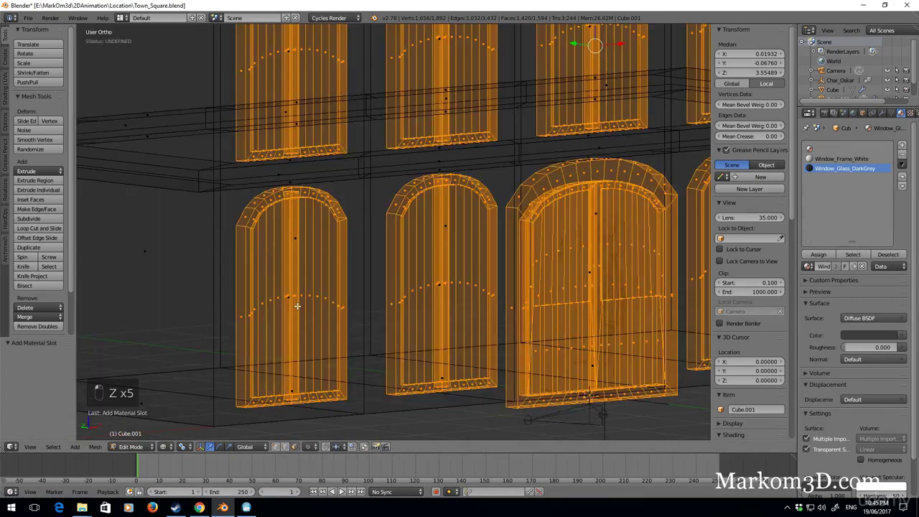
middle_drag(266, 323, 242, 309)
key(z)
middle_drag(180, 313, 354, 259)
scroll(321, 276, up, 3)
- Deselect the left door's outer arch strip and select a single vertical door strip
alt+shift+right_click(293, 245)
scroll(355, 259, up, 3)
scroll(355, 259, down, 2)
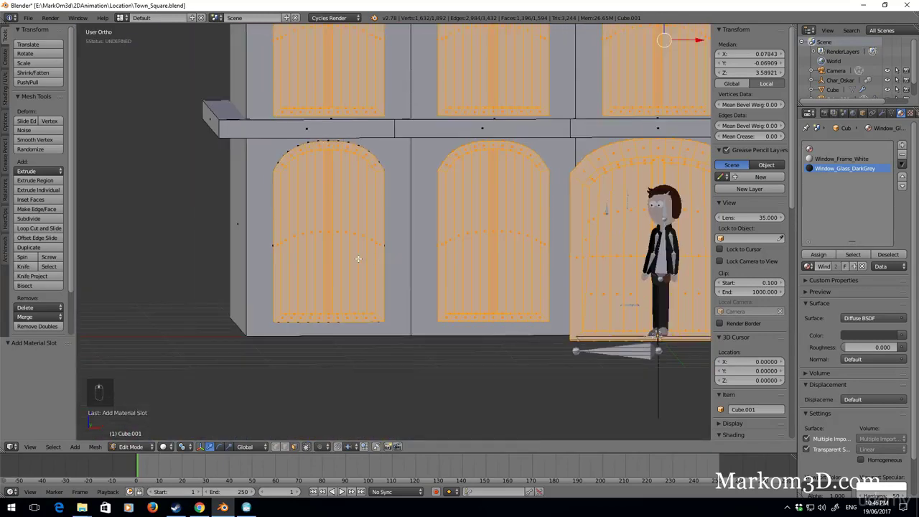
scroll(302, 266, up, 5)
scroll(390, 248, up, 2)
scroll(304, 222, down, 2)
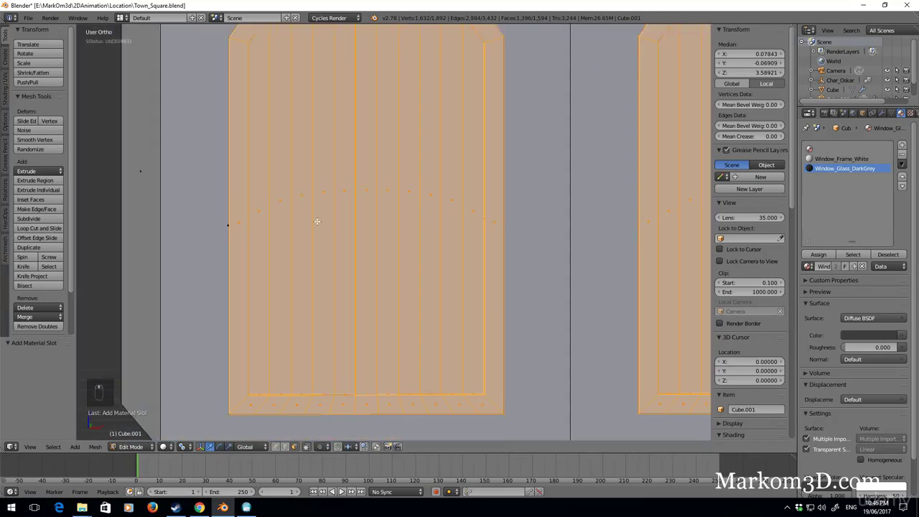
key(z)
key(z)
scroll(342, 224, down, 4)
middle_drag(365, 236, 476, 263)
key(z)
scroll(415, 258, up, 5)
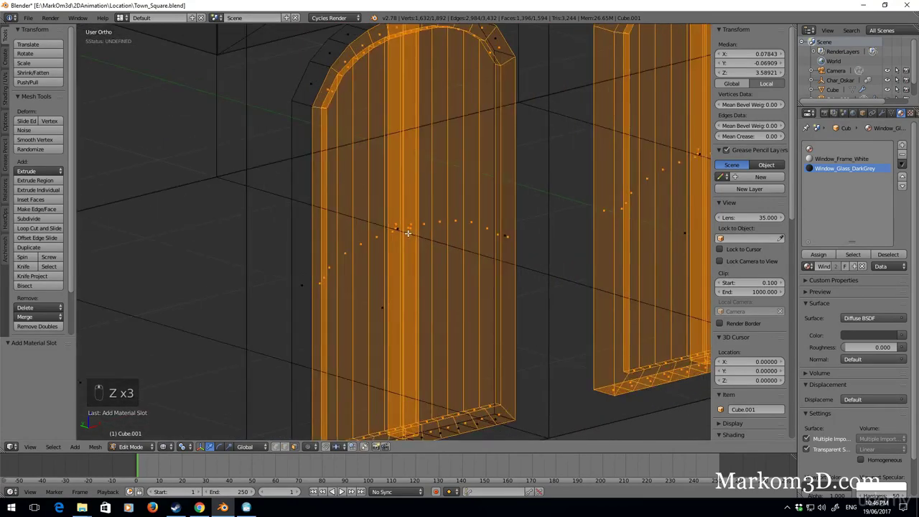
right_click(411, 245)
key(z)
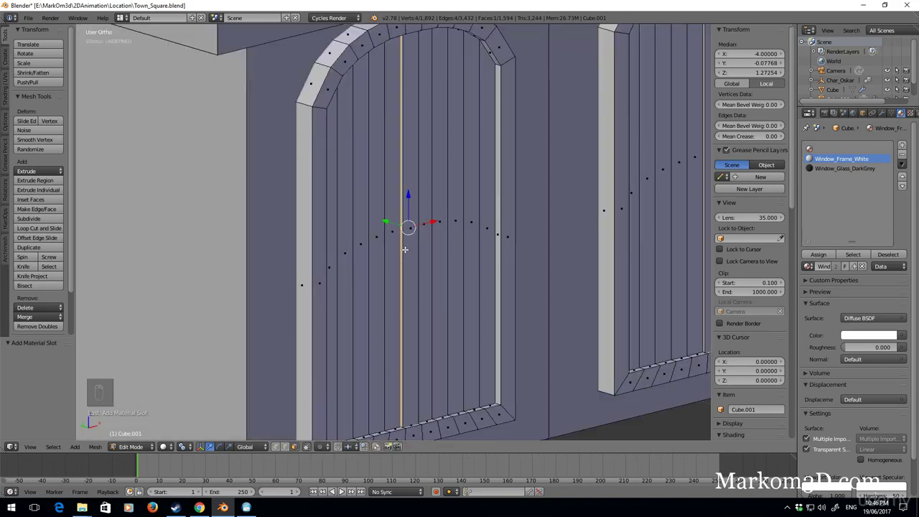
- Set a front orthographic wireframe view framing the doorway
scroll(430, 417, down, 2)
key(KP_3)
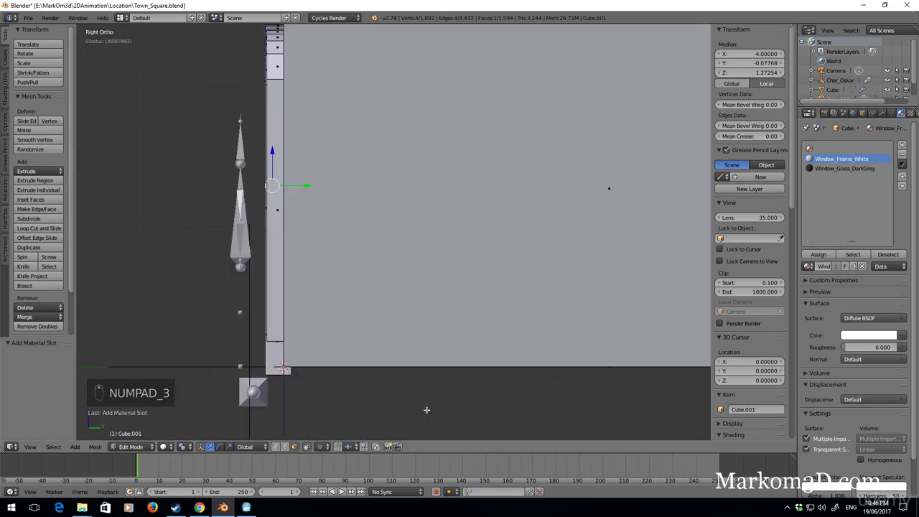
key(KP_1)
key(z)
scroll(425, 408, up, 3)
scroll(446, 301, up, 1)
shift+middle_drag(447, 301, 455, 273)
- Box-select the door's bottom vertices in vertex select mode
click(275, 446)
right_click(367, 319)
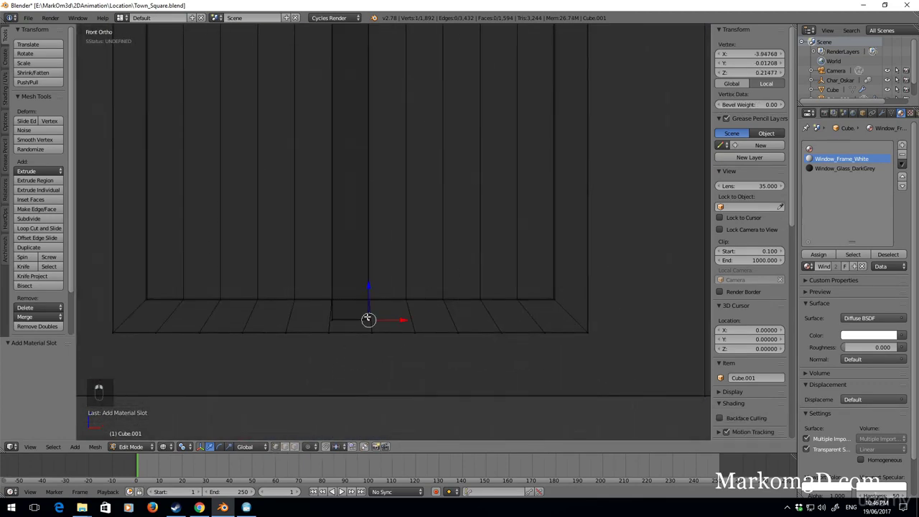
key(b)
drag(309, 314, 385, 324)
scroll(635, 297, down, 2)
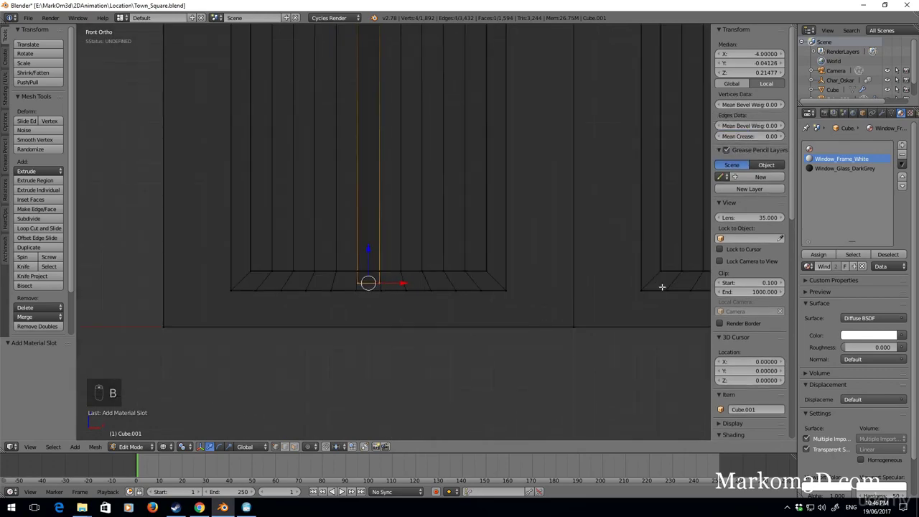
scroll(662, 287, down, 3)
scroll(482, 263, down, 2)
shift+middle_drag(482, 263, 374, 265)
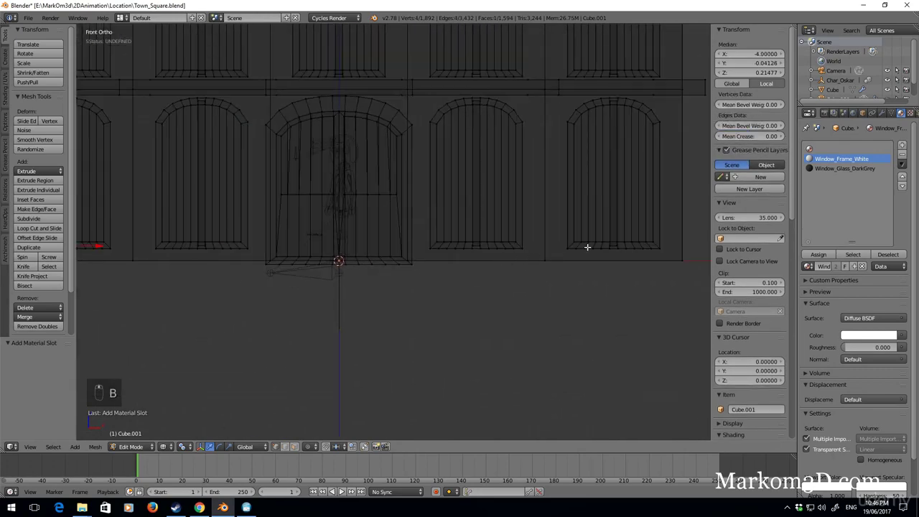
- Select the linked ground-floor window bars and hide them
key(b)
drag(637, 243, 62, 246)
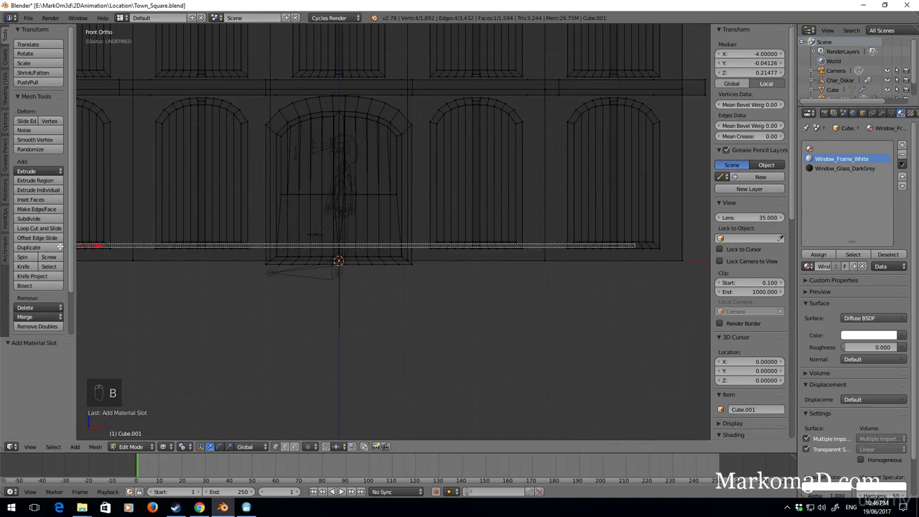
drag(62, 247, 183, 247)
key(ctrl+l)
scroll(233, 234, down, 2)
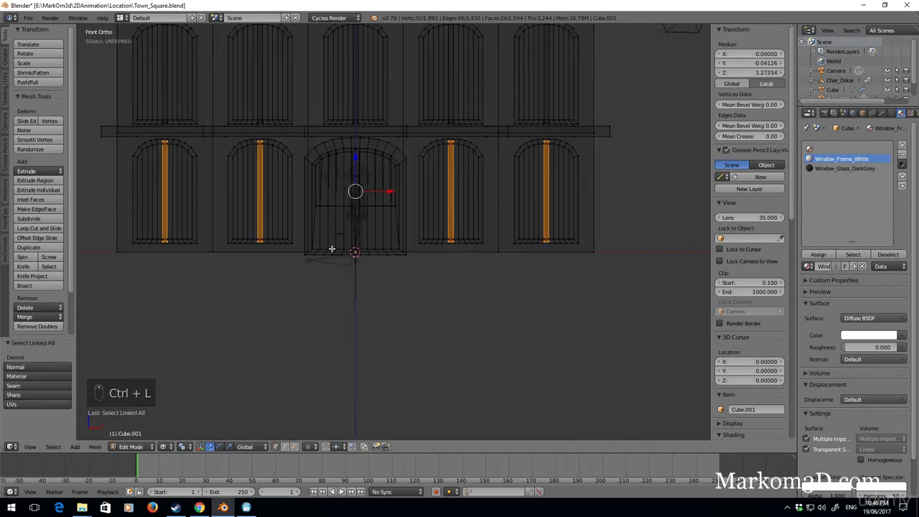
shift+middle_drag(331, 251, 362, 362)
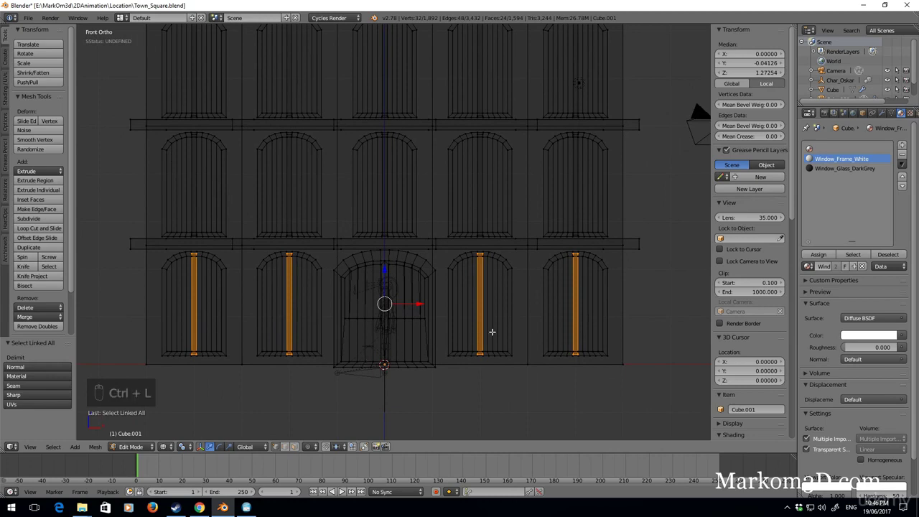
key(h)
- Select and hide the linked window bars on the first and top floors
key(b)
mouse_move(593, 232)
mouse_down()
mouse_move(174, 234)
mouse_move(184, 235)
mouse_up()
key(ctrl+l)
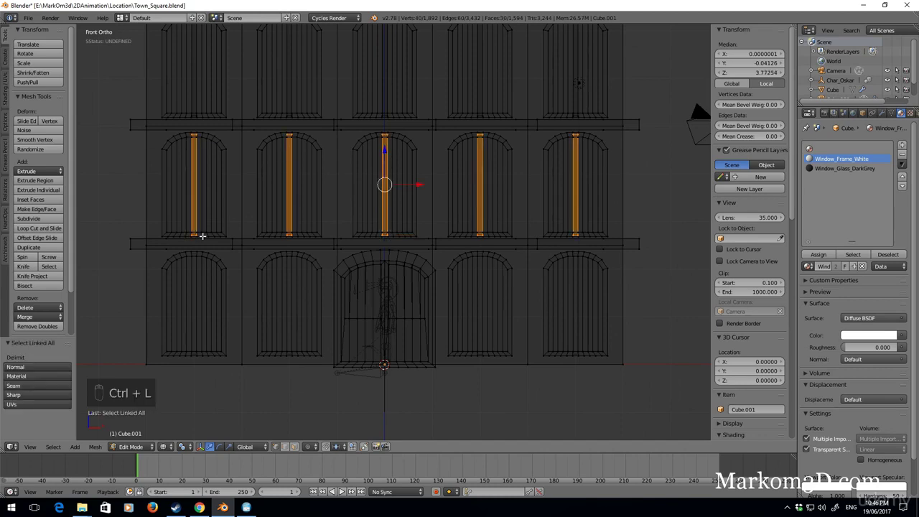
key(h)
key(b)
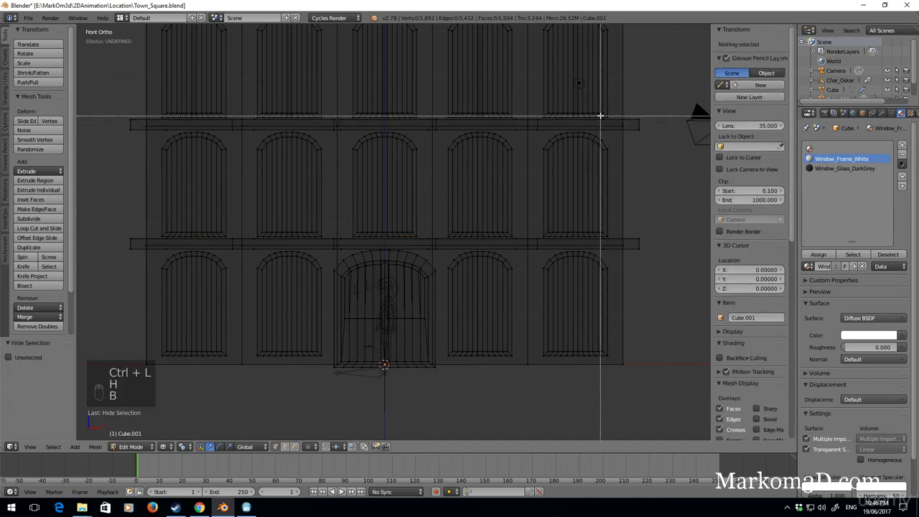
drag(602, 113, 174, 116)
key(ctrl+l)
key(h)
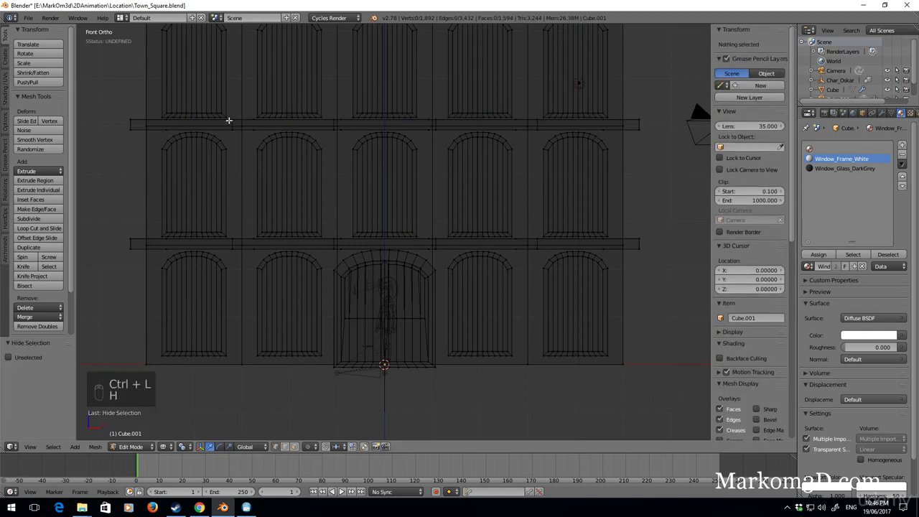
- Disable occlusion and box-select the lower left window's panel
shift+middle_drag(230, 121, 340, 244)
scroll(340, 244, up, 3)
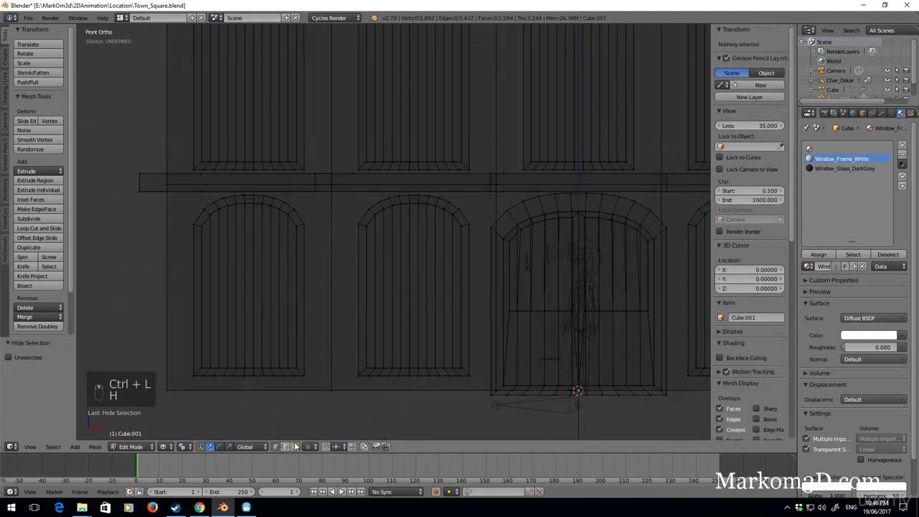
click(296, 446)
key(b)
drag(295, 276, 204, 314)
- Select the pane strips of the first ground-floor arched window
middle_drag(426, 292, 176, 292)
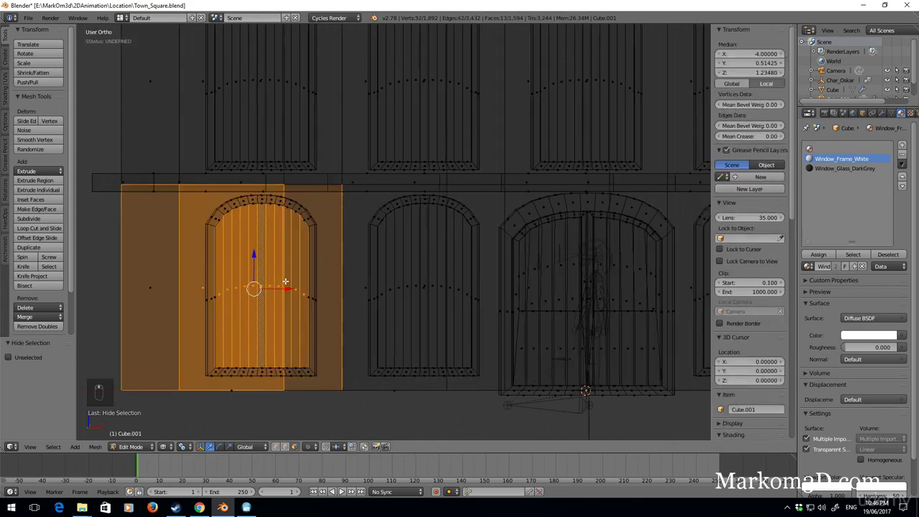
key(z)
key(z)
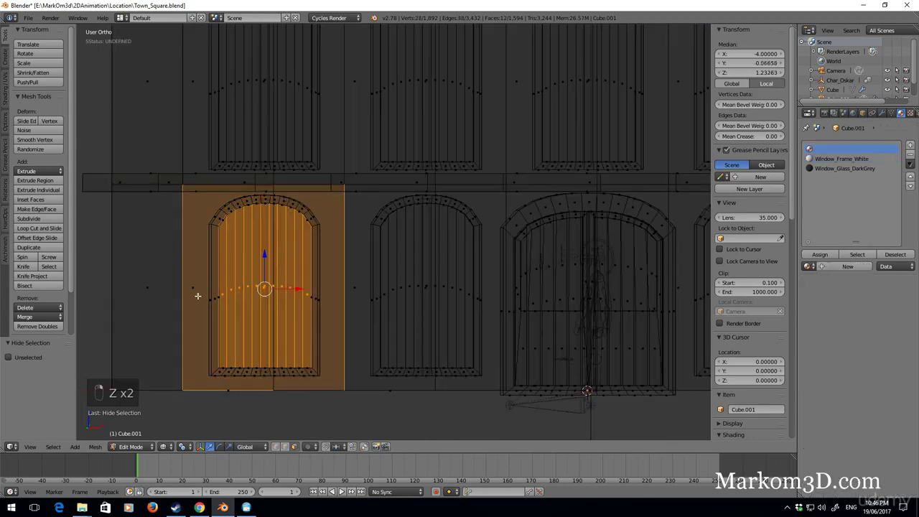
right_click(189, 304)
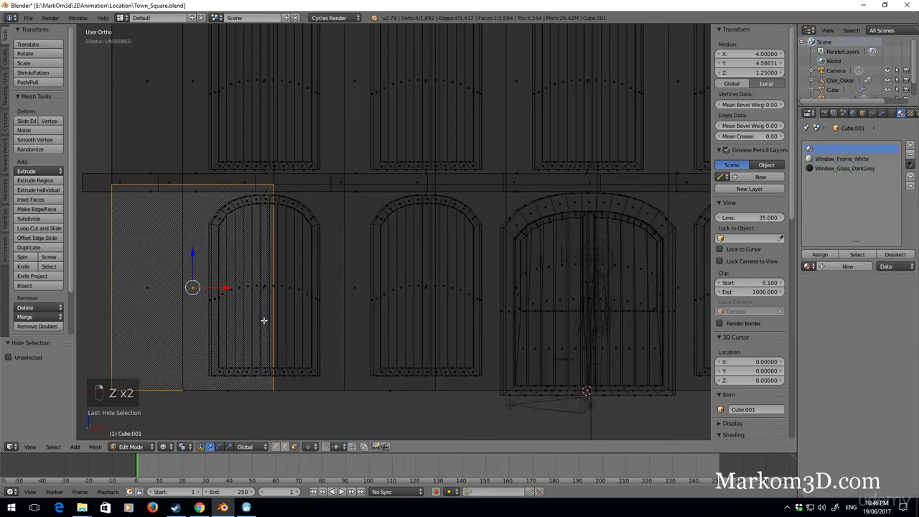
key(z)
scroll(216, 324, up, 2)
scroll(182, 325, up, 2)
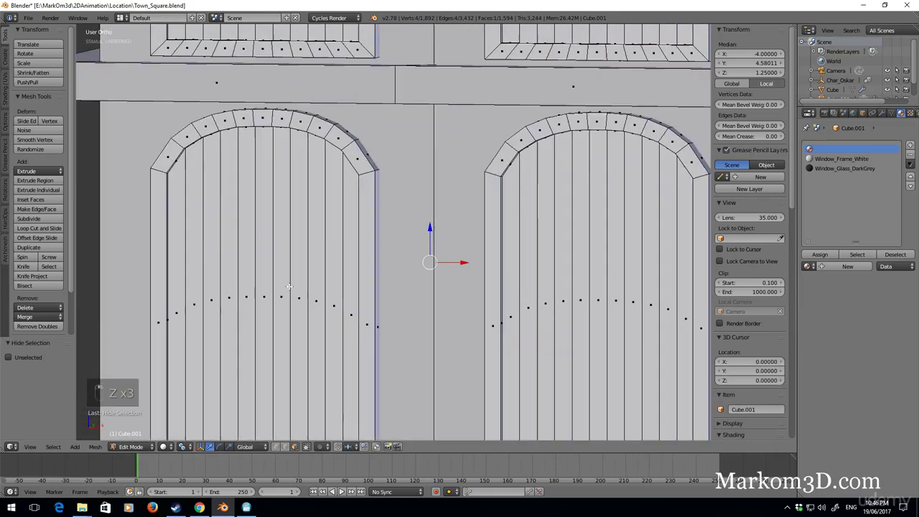
shift+right_click(182, 325)
shift+right_click(208, 331)
shift+right_click(241, 336)
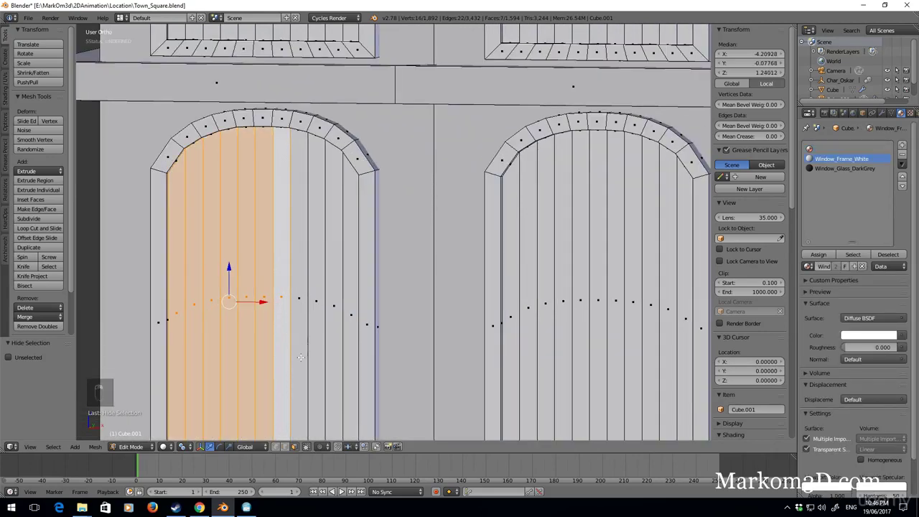
ctrl+drag(282, 271, 309, 345)
- Add the middle window pane and both linked door panels to the selection
shift+middle_drag(539, 334, 339, 277)
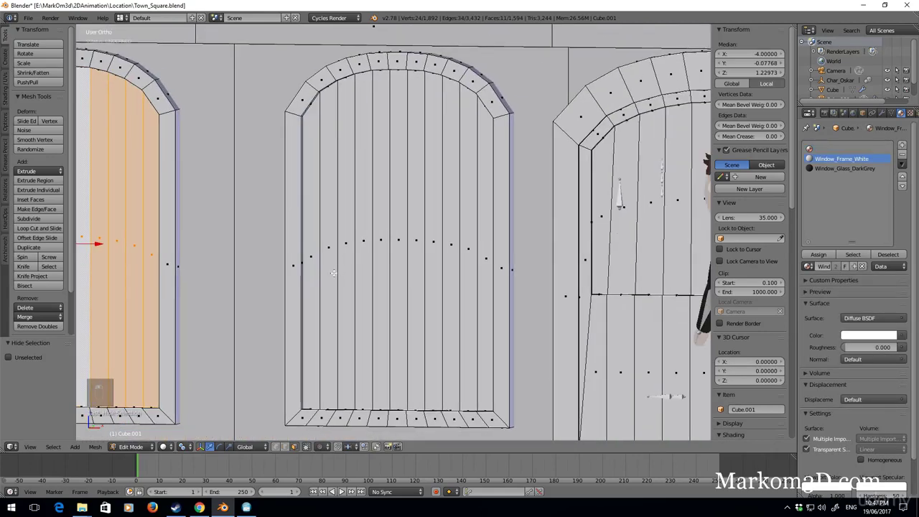
ctrl+drag(340, 282, 483, 277)
ctrl+drag(308, 254, 309, 258)
mouse_move(620, 277)
shift+middle_down()
mouse_move(422, 277)
mouse_move(380, 318)
shift+middle_up()
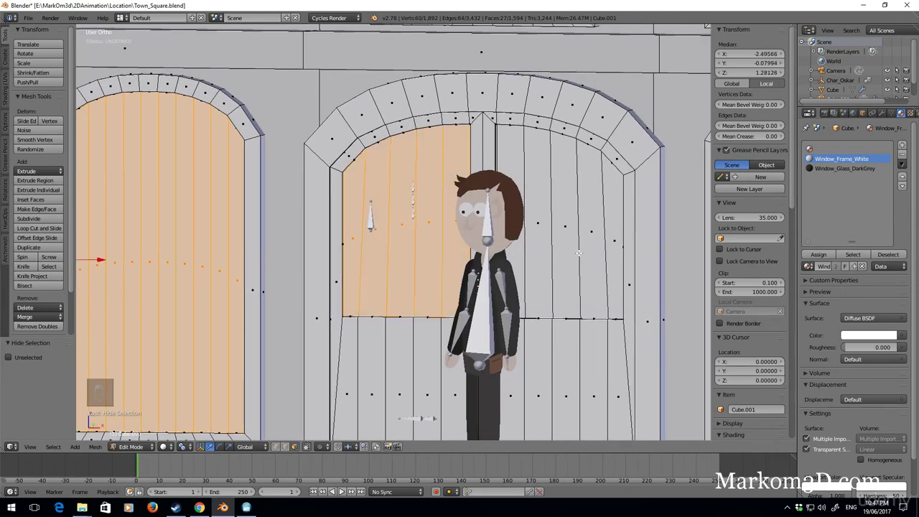
shift+middle_drag(600, 254, 564, 244)
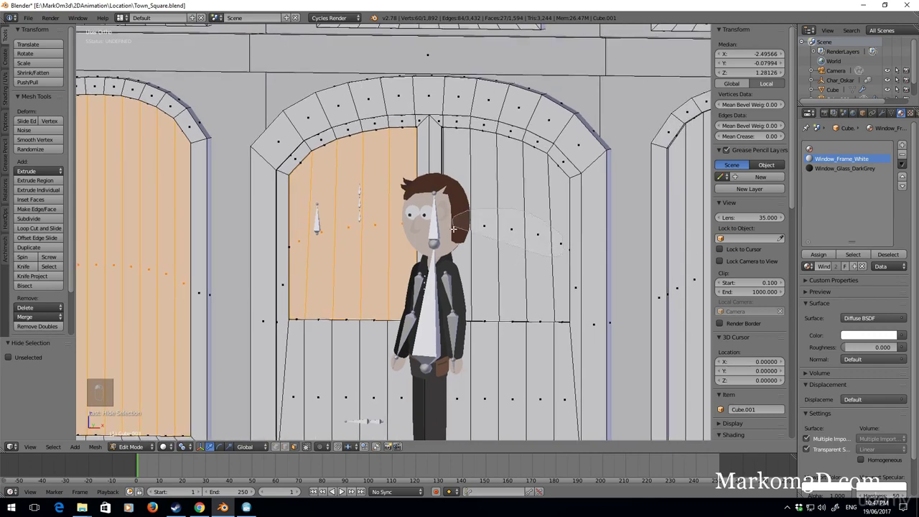
key(l)
key(z)
scroll(502, 252, up, 3)
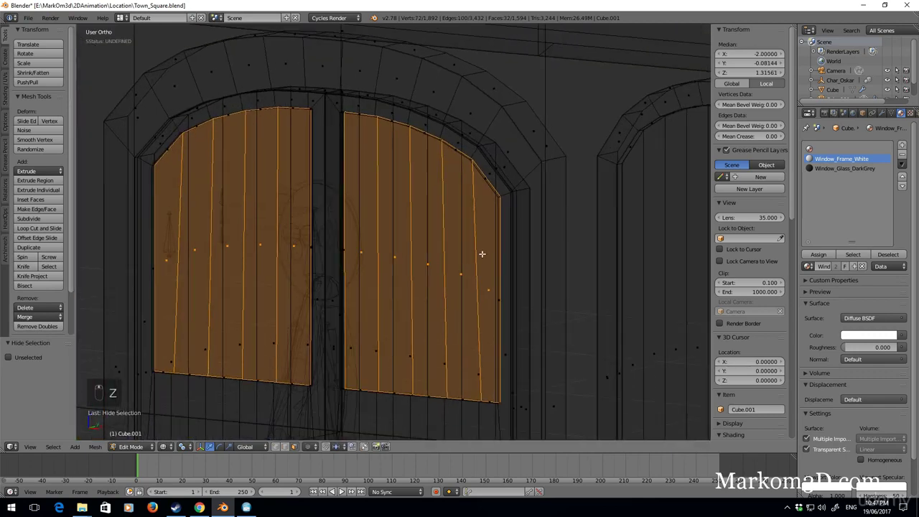
key(z)
scroll(467, 252, down, 4)
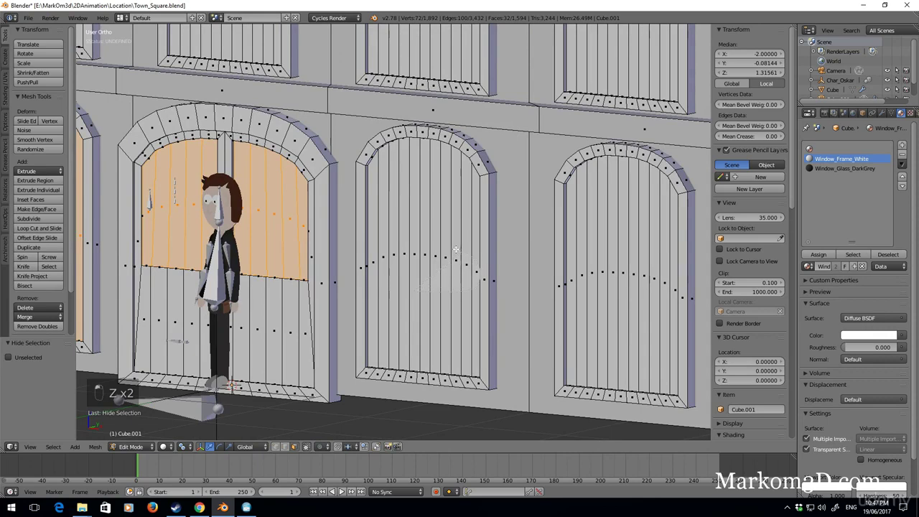
key(l)
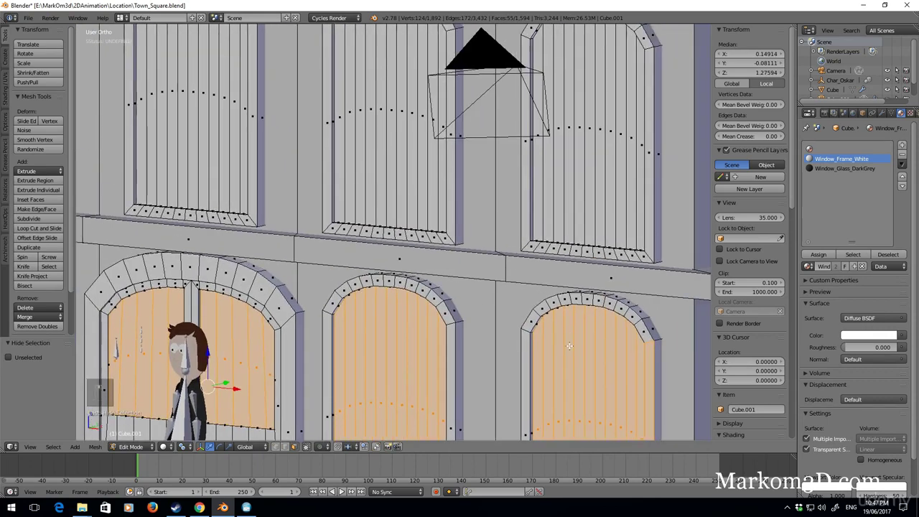
- Lasso-select the left and middle arched window panes, dropping a stray door strip
mouse_move(568, 282)
middle_down()
mouse_move(503, 294)
mouse_move(546, 237)
mouse_move(532, 229)
middle_up()
scroll(497, 299, up, 3)
shift+right_click(537, 305)
scroll(546, 237, down, 3)
mouse_move(531, 231)
ctrl+mouse_down()
mouse_move(416, 208)
mouse_move(414, 221)
ctrl+mouse_up()
shift+middle_drag(206, 192, 263, 226)
mouse_move(265, 227)
ctrl+mouse_down()
mouse_move(235, 210)
mouse_move(239, 217)
ctrl+mouse_up()
shift+middle_drag(388, 234, 411, 253)
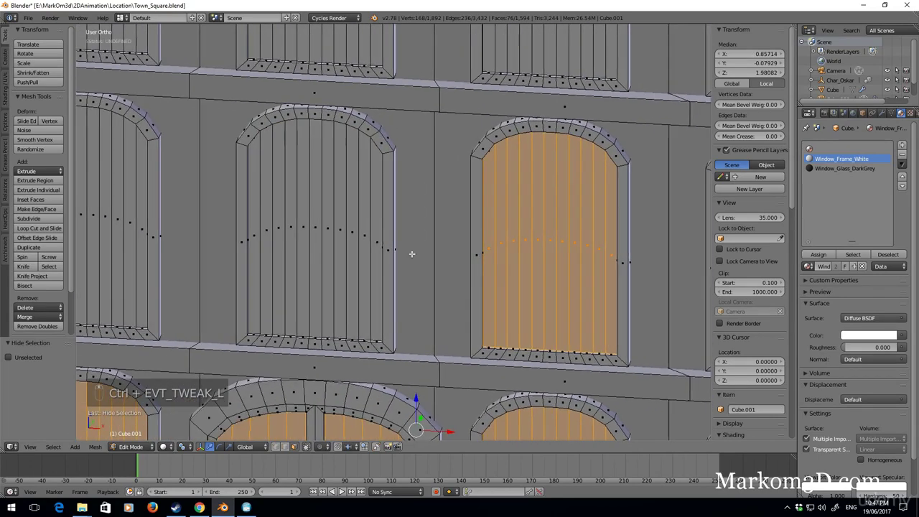
ctrl+drag(267, 251, 251, 234)
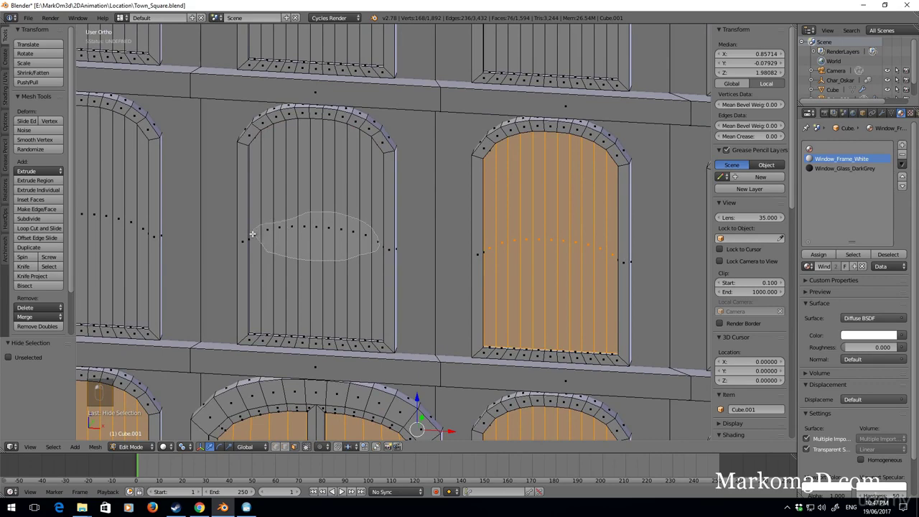
shift+middle_drag(135, 237, 208, 255)
mouse_move(355, 278)
ctrl+mouse_down()
mouse_move(360, 238)
mouse_move(345, 265)
ctrl+mouse_up()
shift+middle_drag(93, 241, 302, 265)
mouse_move(294, 281)
ctrl+mouse_down()
mouse_move(429, 275)
mouse_move(308, 258)
ctrl+mouse_up()
- Add the upper left, upper right and centre window panes to the selection
shift+middle_drag(435, 284, 447, 359)
shift+middle_drag(359, 144, 365, 266)
mouse_move(365, 266)
ctrl+mouse_down()
mouse_move(470, 232)
mouse_move(419, 176)
mouse_move(352, 209)
ctrl+mouse_up()
shift+middle_drag(352, 208, 241, 212)
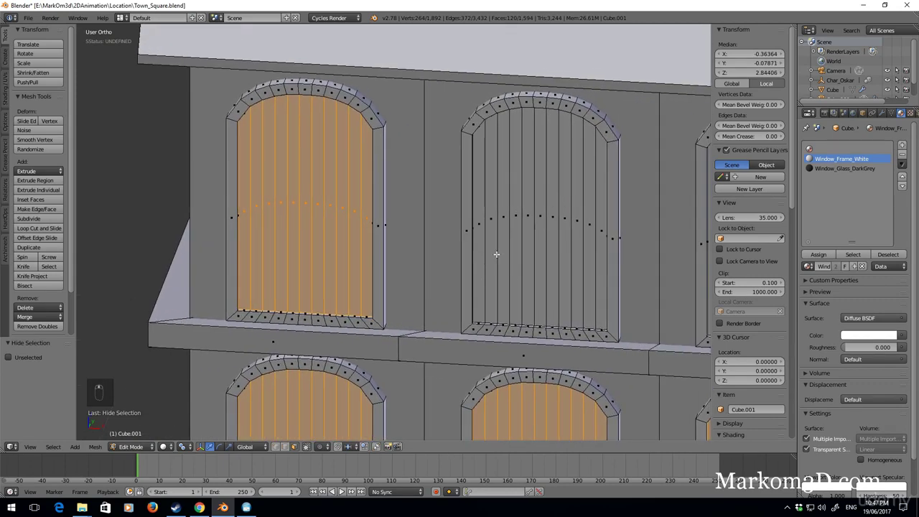
mouse_move(496, 253)
ctrl+mouse_down()
mouse_move(596, 244)
mouse_move(472, 230)
ctrl+mouse_up()
shift+middle_drag(498, 264, 455, 232)
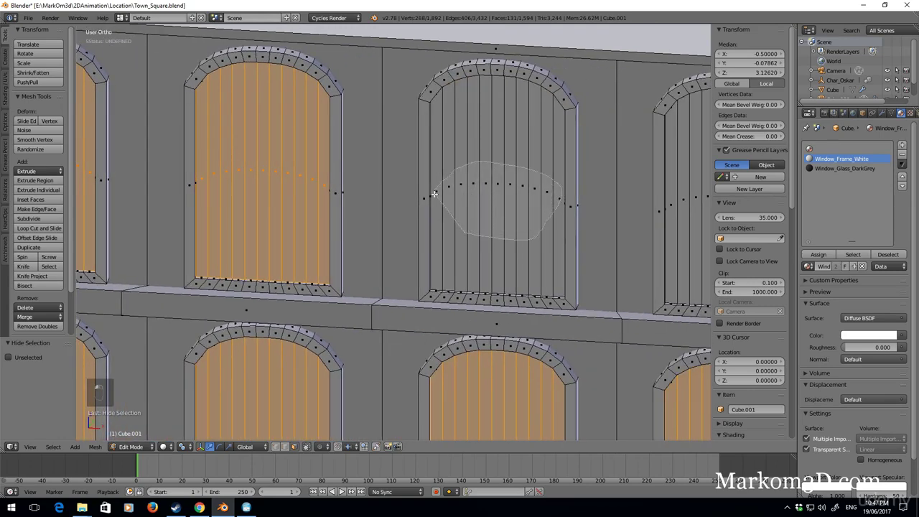
ctrl+drag(455, 232, 449, 222)
mouse_move(540, 258)
shift+middle_down()
mouse_move(423, 248)
mouse_move(424, 206)
shift+middle_up()
mouse_move(425, 205)
ctrl+mouse_down()
mouse_move(389, 186)
mouse_move(370, 188)
ctrl+mouse_up()
scroll(375, 187, up, 5)
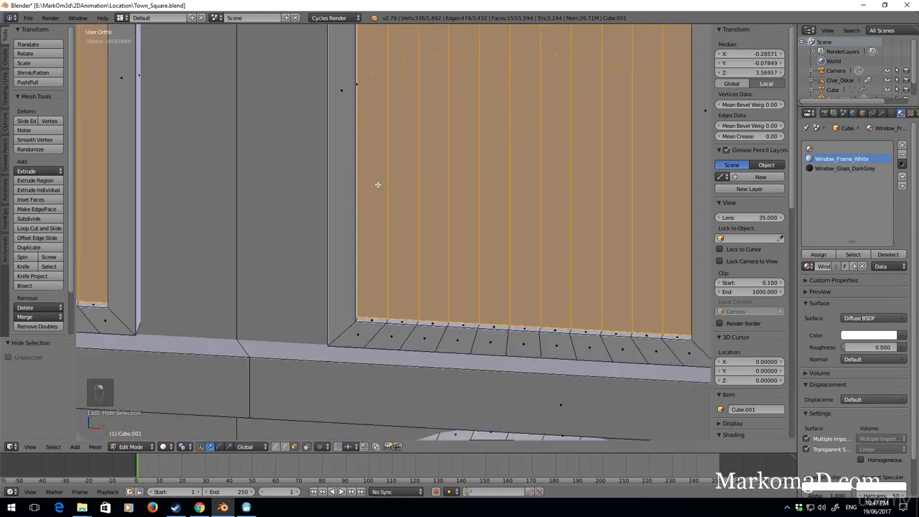
scroll(323, 190, up, 3)
scroll(259, 209, up, 3)
scroll(379, 247, down, 3)
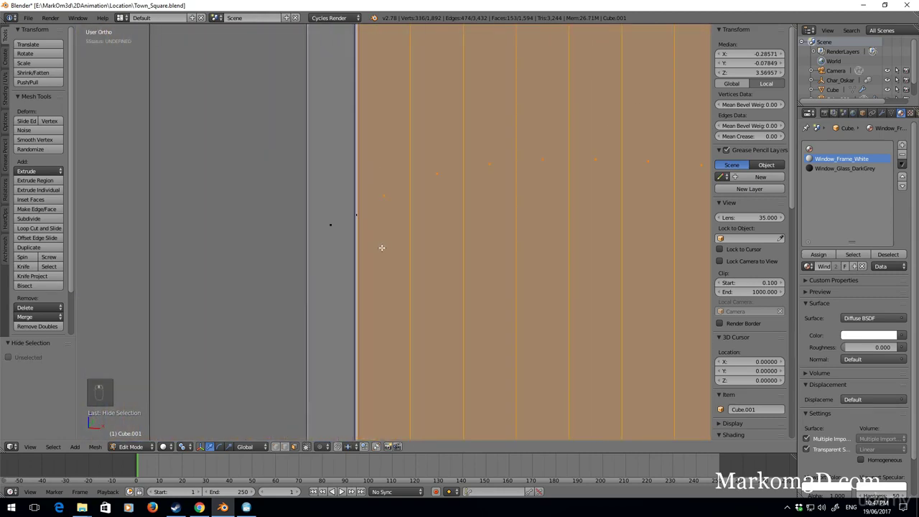
scroll(402, 247, down, 3)
scroll(416, 247, down, 2)
mouse_move(363, 250)
ctrl+mouse_down()
mouse_move(469, 244)
mouse_move(332, 237)
ctrl+mouse_up()
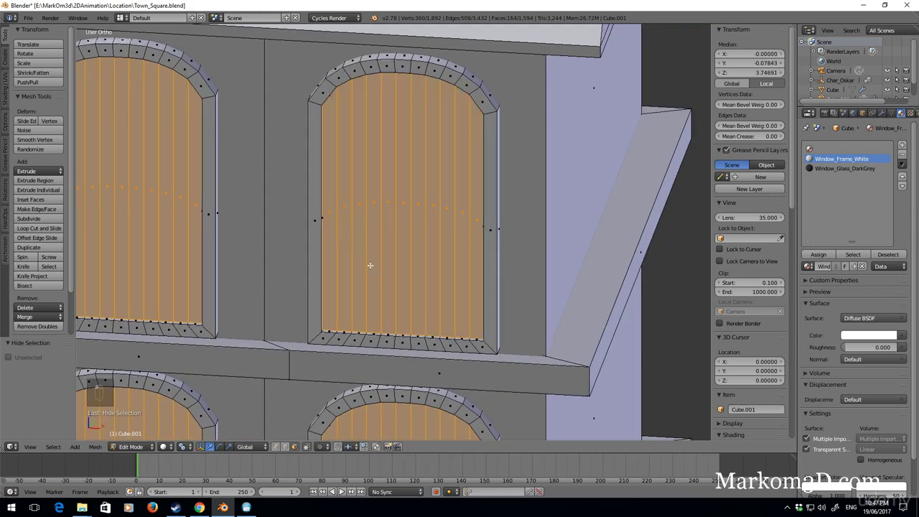
- Assign Window_Glass_DarkGrey to the selected panes and check them in wireframe
click(845, 169)
click(818, 254)
scroll(339, 300, down, 4)
key(z)
scroll(332, 322, down, 3)
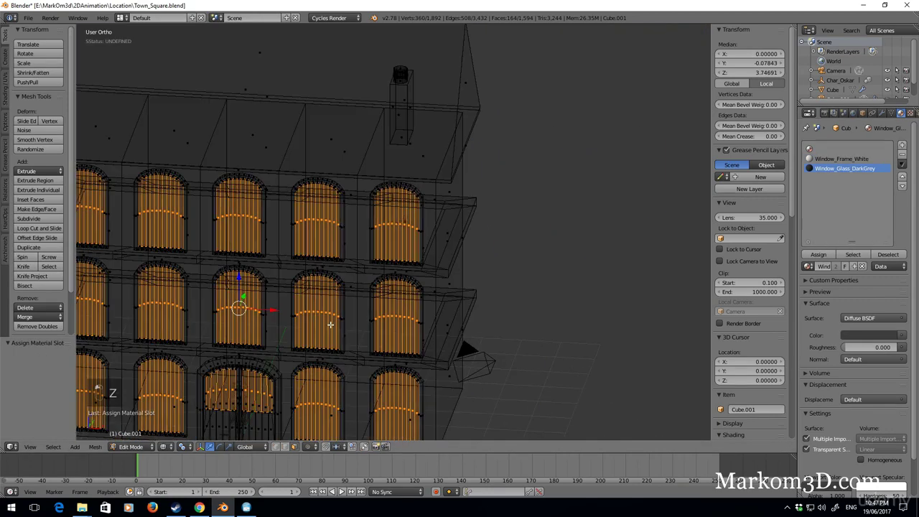
key(z)
- Reveal the hidden window bars and inspect the house from an angled view
key(Tab)
scroll(386, 320, down, 3)
key(Tab)
scroll(407, 296, down, 2)
key(Tab)
key(Tab)
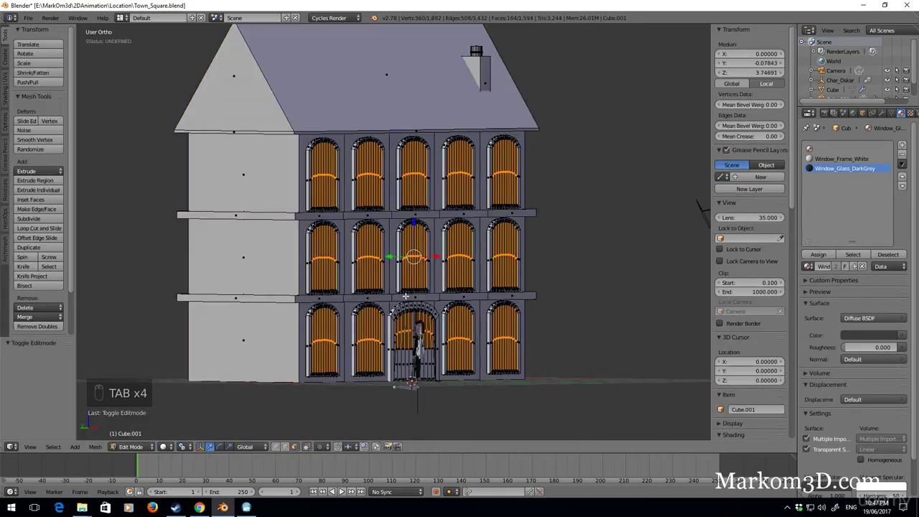
key(alt+h)
key(z)
key(z)
key(z)
key(Tab)
mouse_move(405, 309)
middle_down()
mouse_move(318, 308)
mouse_move(319, 337)
mouse_move(391, 339)
mouse_move(401, 199)
mouse_move(402, 251)
mouse_move(517, 288)
middle_up()
- Add a new material slot with a new material named Walls_Building2
scroll(391, 340, up, 5)
scroll(402, 252, down, 2)
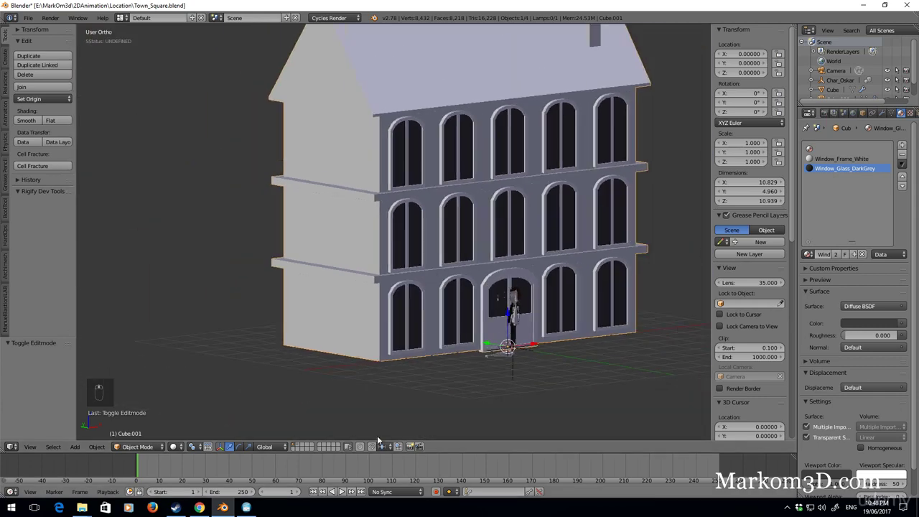
click(903, 146)
click(834, 255)
click(819, 255)
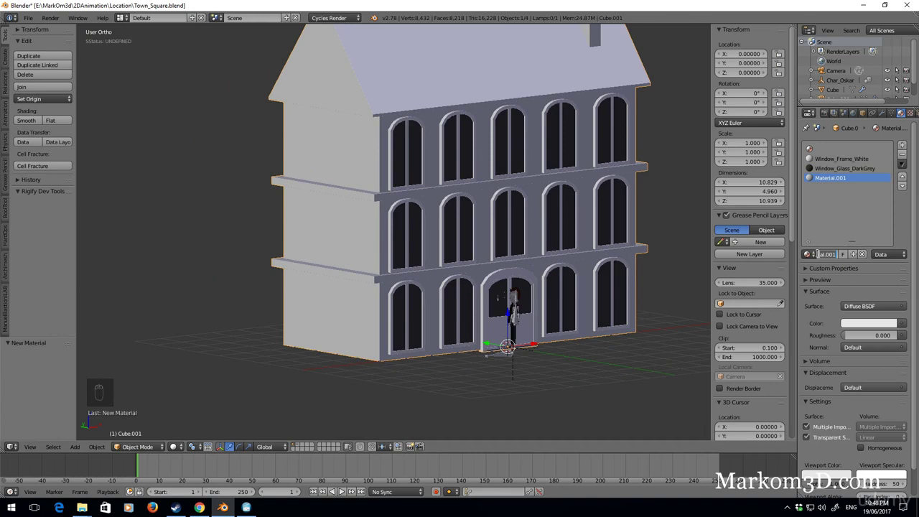
key(BackSpace)
text(Wall)
key(Return)
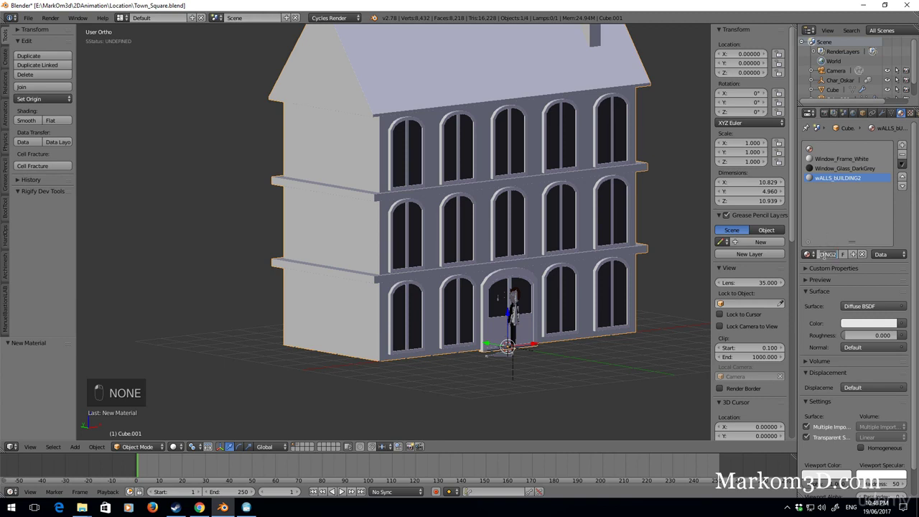
key(l)
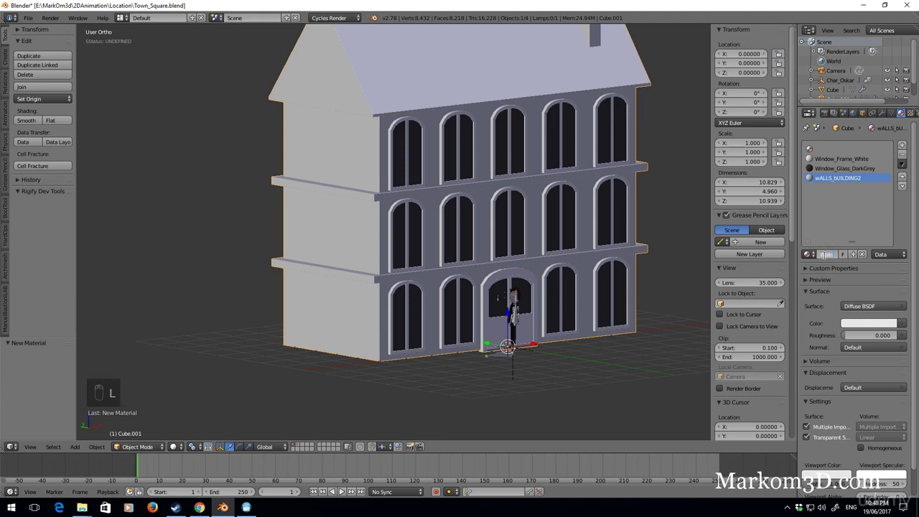
key(Return)
- Darken the material's Color and Viewport Color to dark blue-grey
click(867, 324)
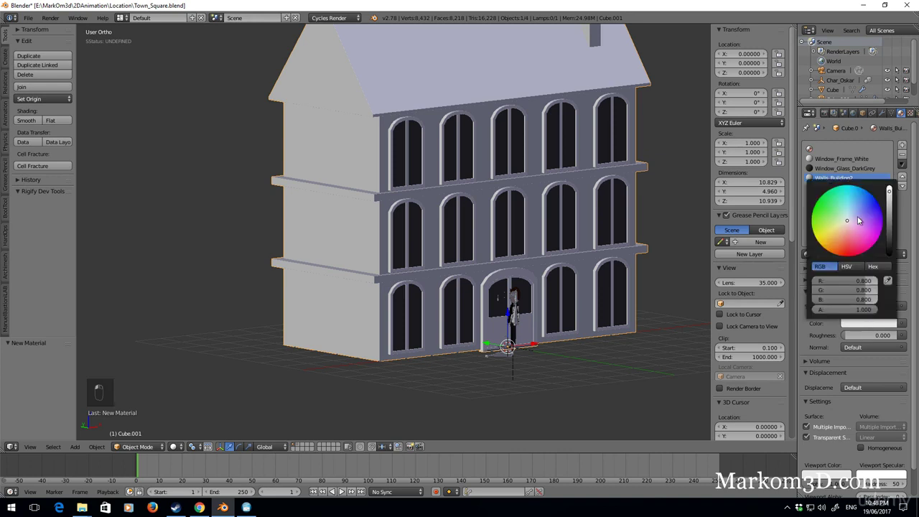
mouse_move(891, 212)
mouse_down()
mouse_move(893, 235)
mouse_move(854, 213)
mouse_up()
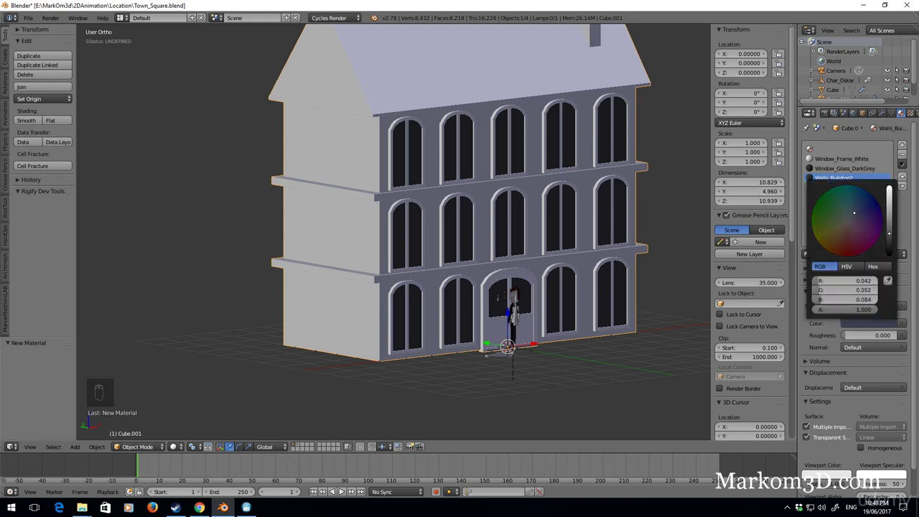
click(833, 473)
click(842, 444)
click(551, 407)
- Select the connected wall mesh, then orbit to look down on the roof
key(Tab)
right_click(353, 288)
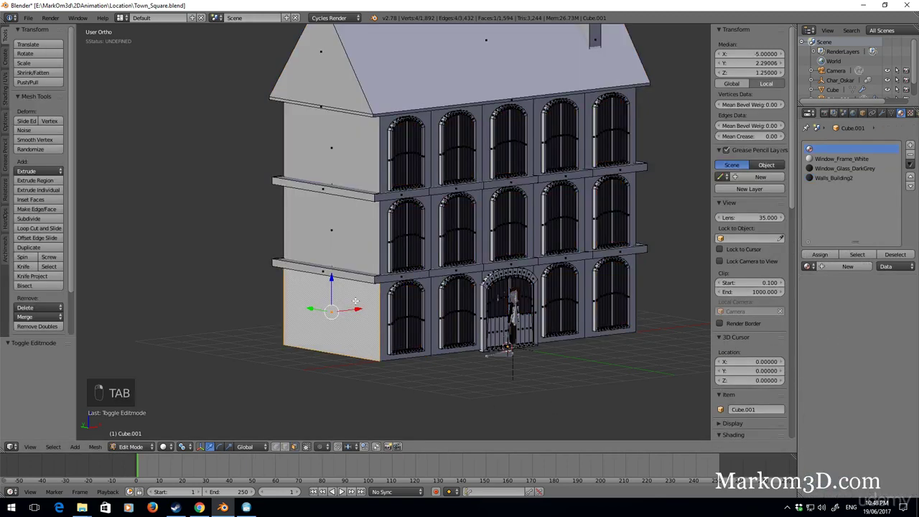
right_click(332, 158)
key(ctrl+z)
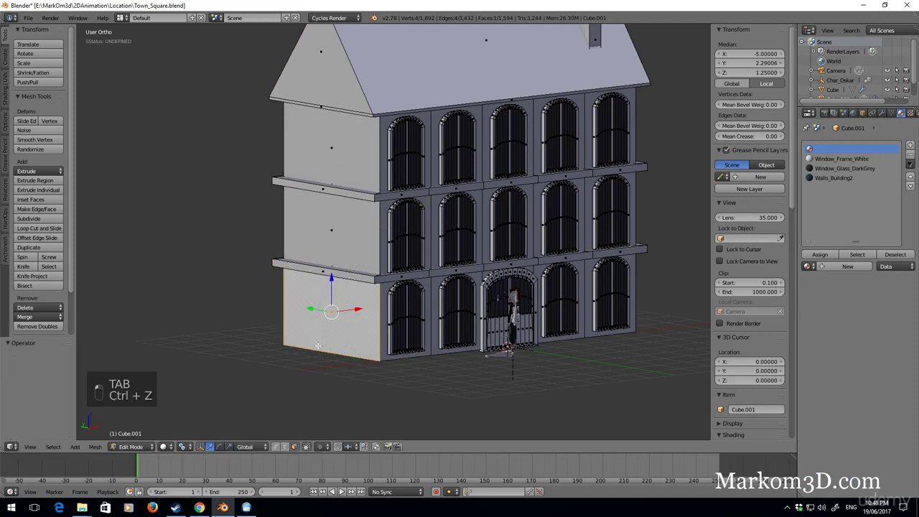
key(ctrl+z)
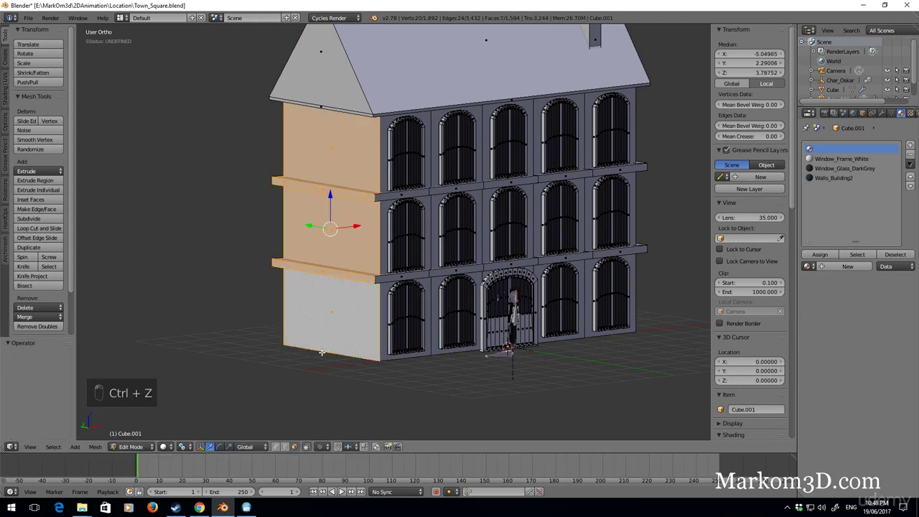
key(ctrl+l)
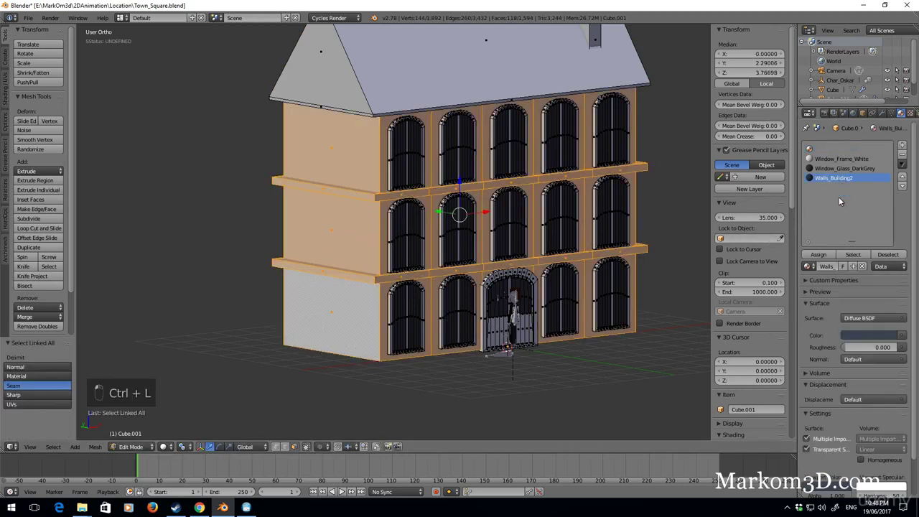
scroll(646, 287, down, 3)
key(z)
key(z)
key(z)
key(Tab)
mouse_move(574, 307)
middle_down()
mouse_move(473, 301)
mouse_move(409, 248)
mouse_move(671, 207)
mouse_move(651, 290)
middle_up()
scroll(651, 289, up, 5)
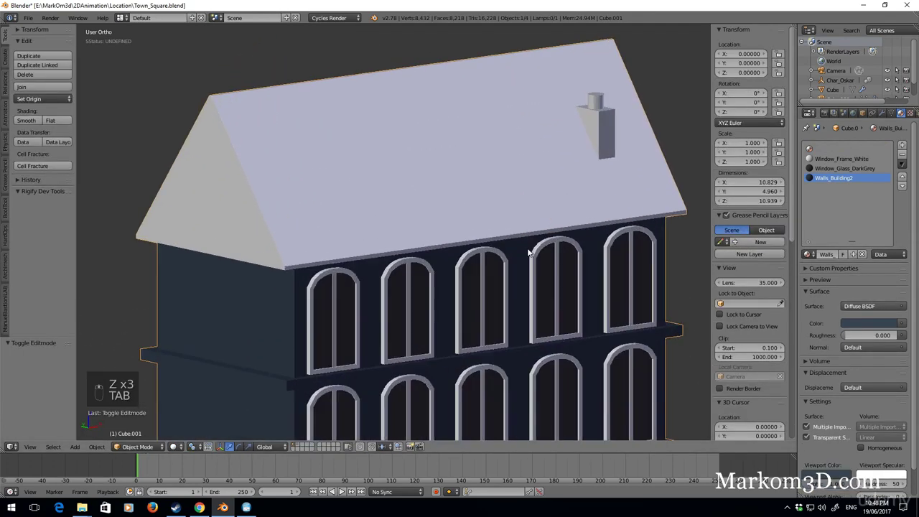
mouse_move(528, 254)
middle_down()
mouse_move(560, 276)
mouse_move(351, 284)
middle_up()
scroll(322, 283, down, 3)
scroll(346, 273, up, 3)
- Give the chimney the dark wall material and its top cap the Metal material
key(Tab)
key(ctrl+l)
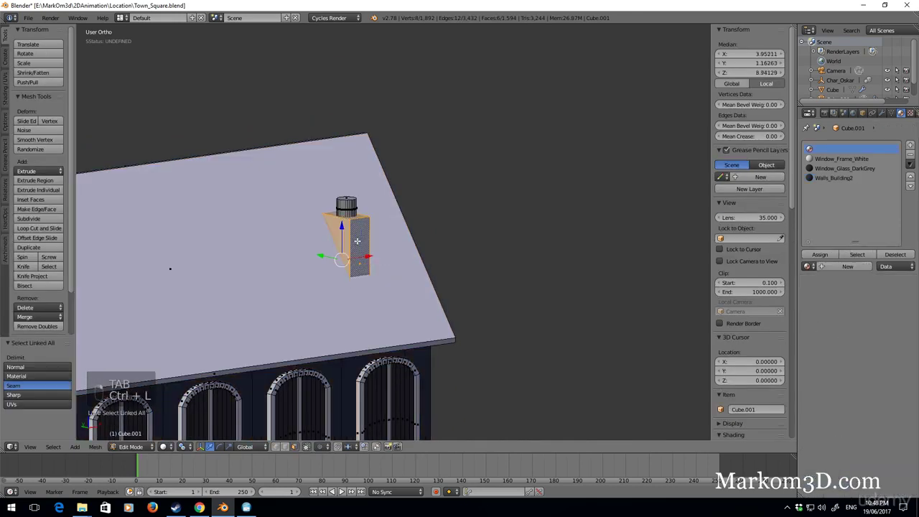
click(820, 255)
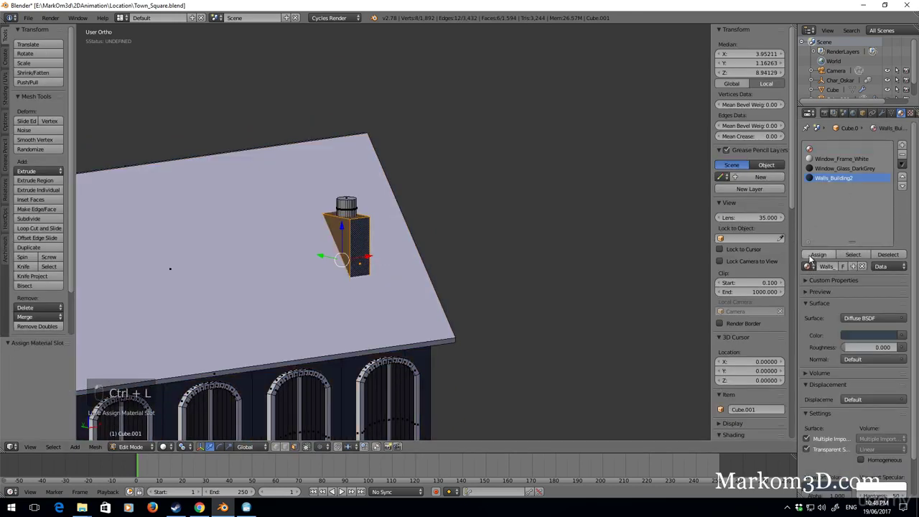
right_click(352, 205)
key(ctrl+l)
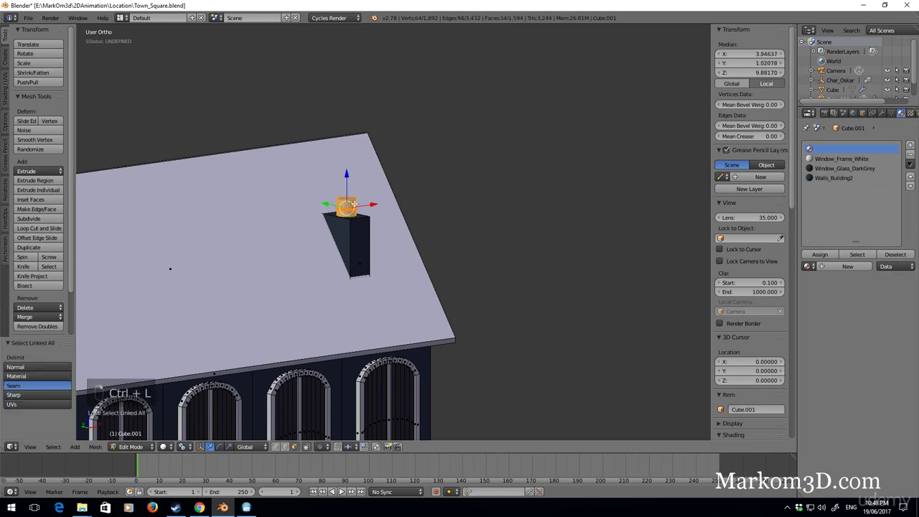
click(910, 144)
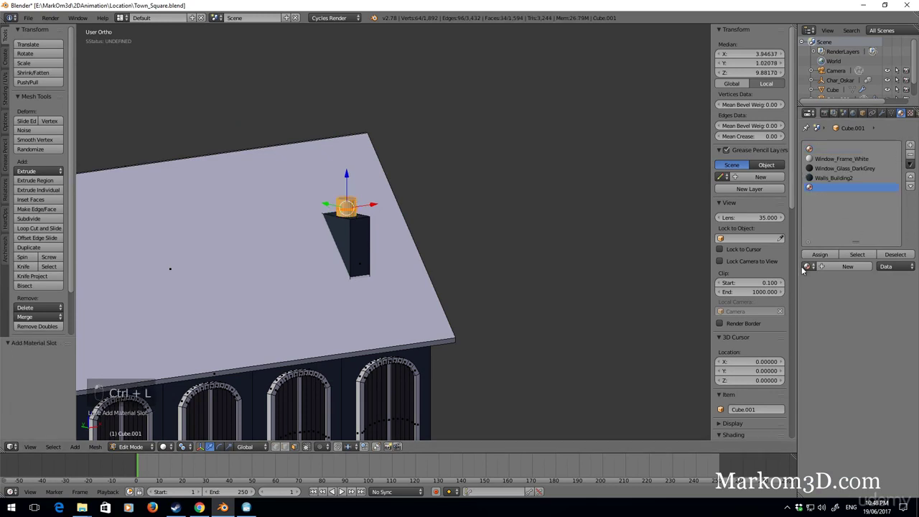
click(807, 266)
click(790, 299)
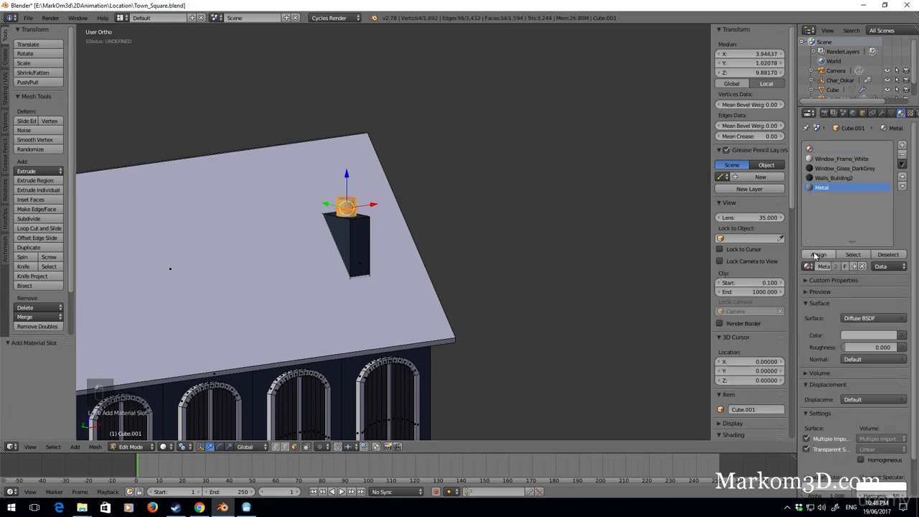
click(819, 255)
- Select the whole roof and assign it Roof_Red in a new material slot
shift+middle_drag(537, 273, 618, 227)
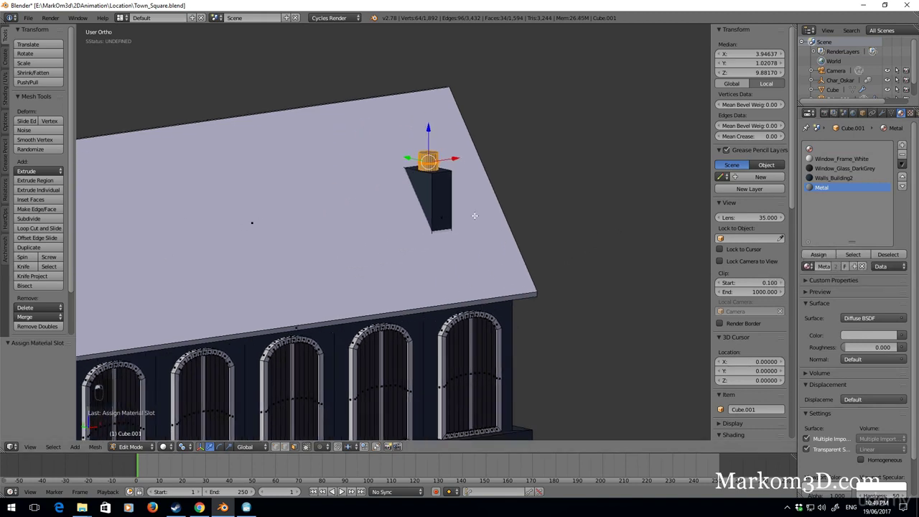
click(902, 144)
scroll(336, 224, down, 3)
right_click(337, 223)
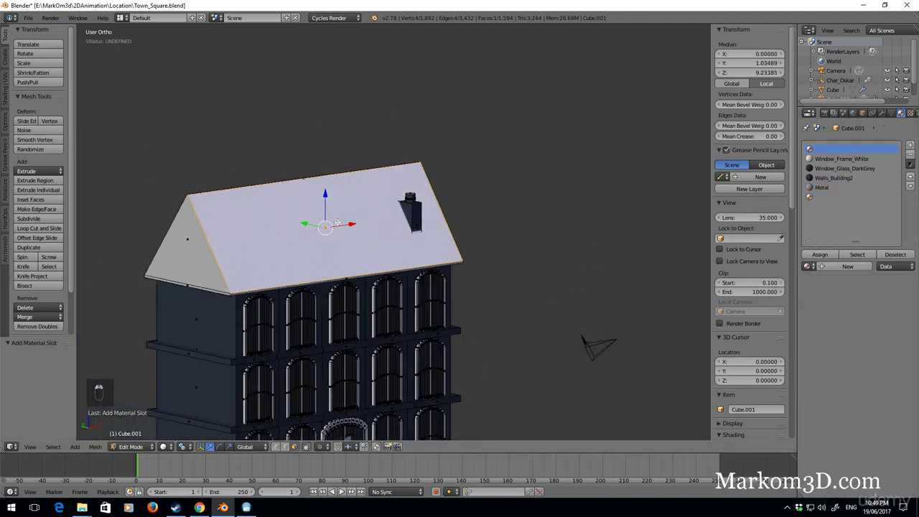
key(ctrl+l)
click(834, 197)
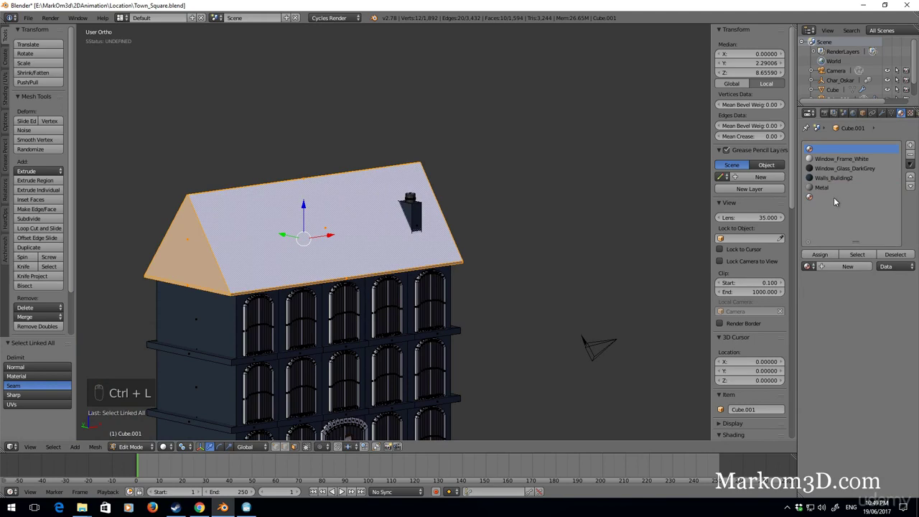
click(807, 267)
click(790, 304)
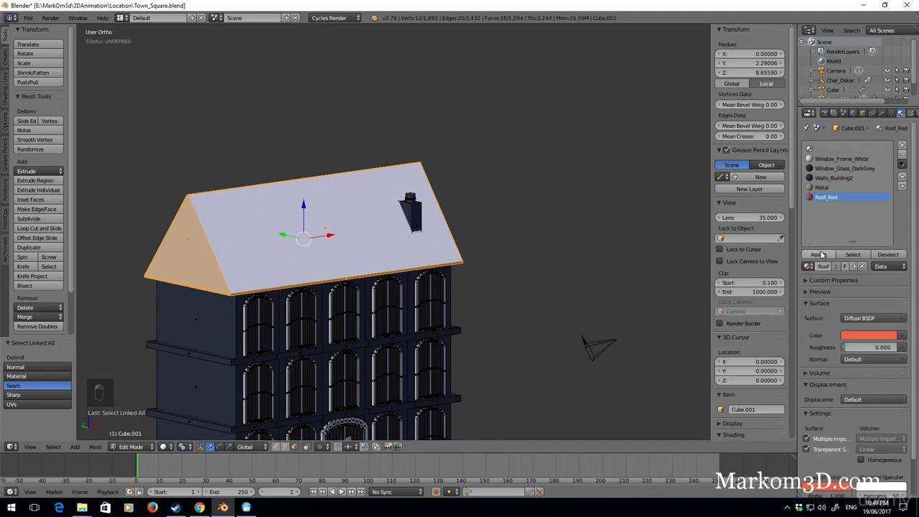
click(819, 255)
scroll(416, 304, down, 2)
scroll(415, 305, down, 2)
- Return to Object Mode and save the blend file
scroll(415, 304, up, 2)
key(Tab)
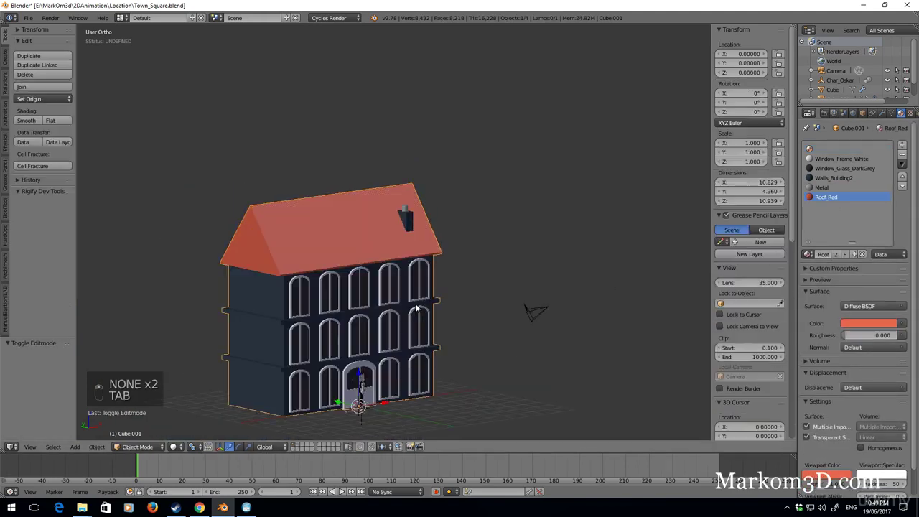
key(ctrl+s)
- Frame the building front-on, group it as City_Building_2, and show the second building
mouse_move(417, 307)
middle_down()
mouse_move(417, 293)
mouse_move(564, 232)
middle_up()
scroll(462, 252, up, 3)
shift+middle_drag(482, 242, 427, 245)
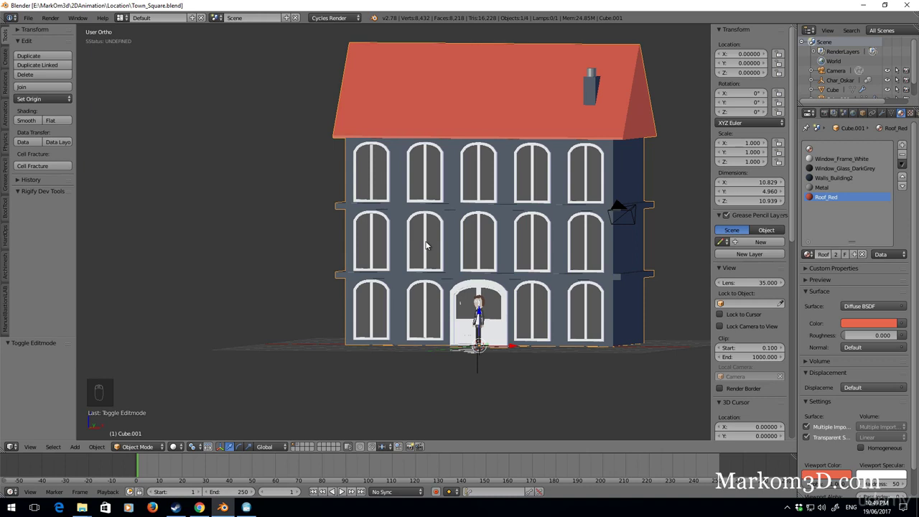
key(ctrl+g)
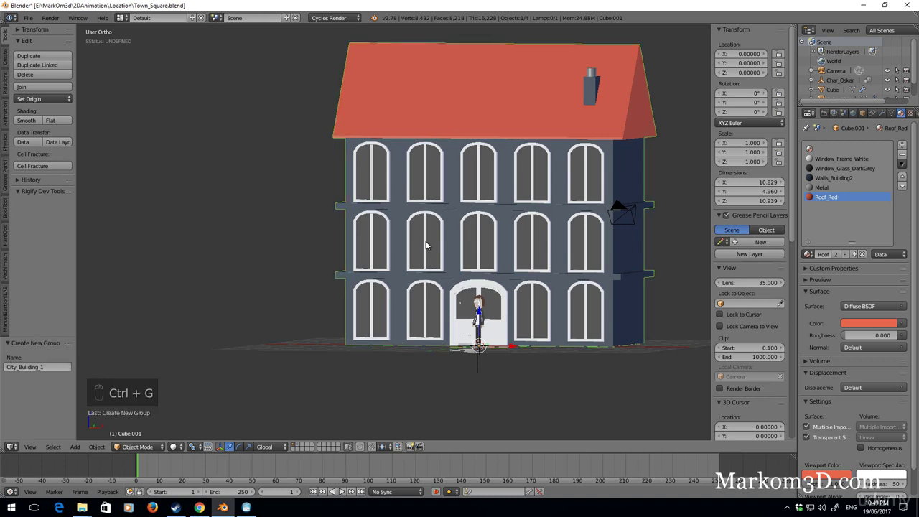
click(60, 367)
text(2)
key(Return)
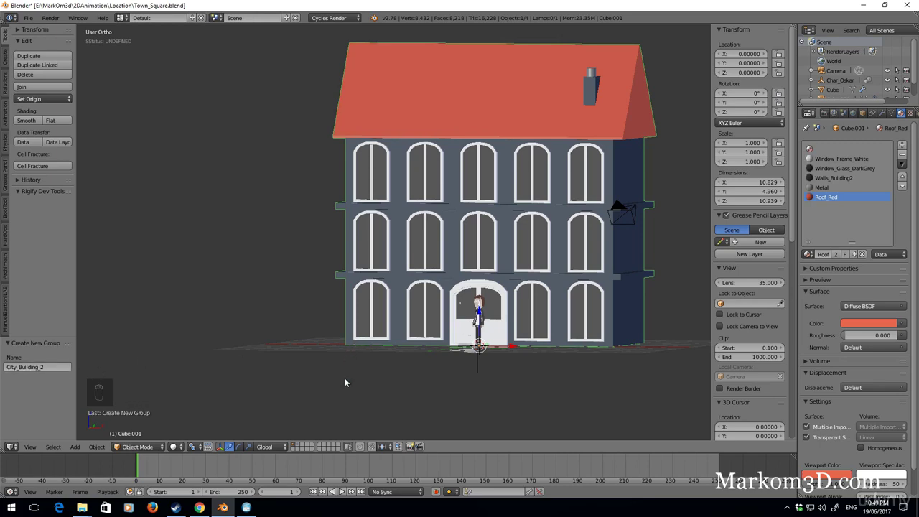
key(shift+d)
- Slide the brown building along X so it stands left of the blue building
middle_drag(402, 373, 426, 364)
scroll(452, 360, down, 2)
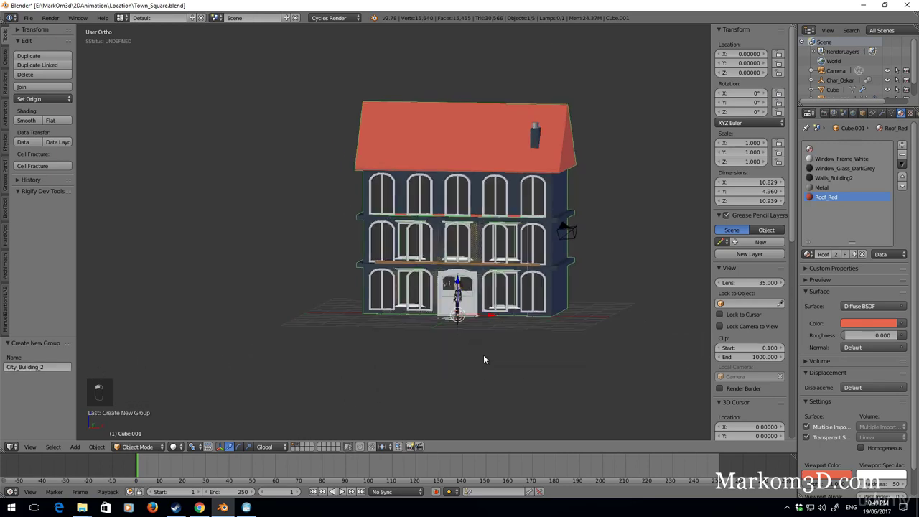
scroll(496, 341, down, 1)
right_click(505, 323)
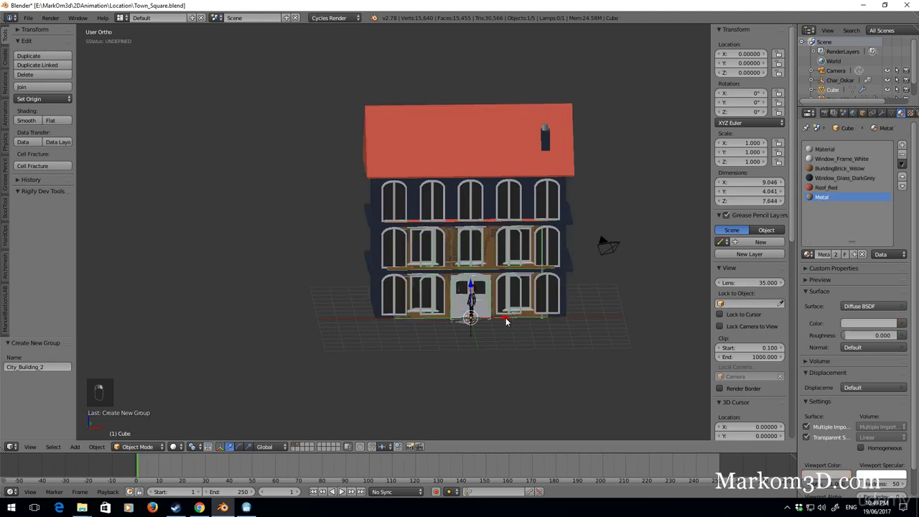
key(g)
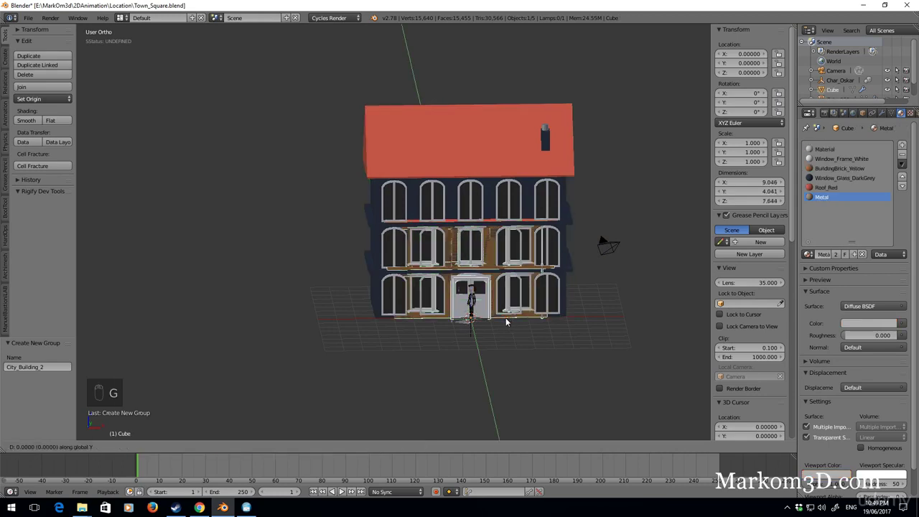
key(x)
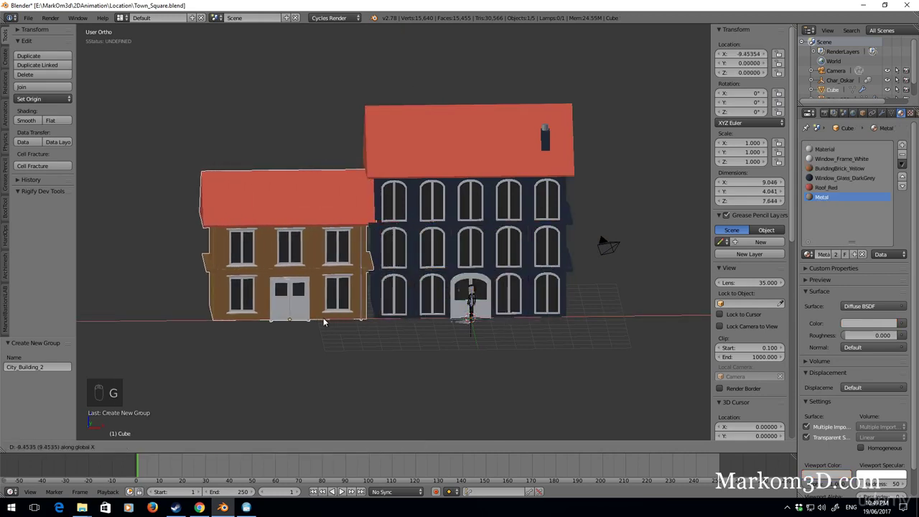
click(299, 320)
- Tilt the blue building 2.25° about the X axis
middle_drag(300, 322, 409, 306)
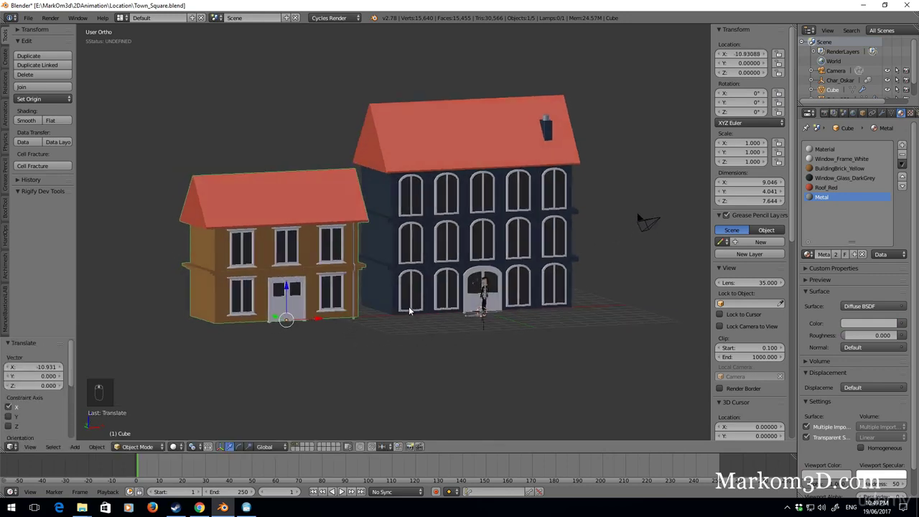
key(z)
key(z)
key(z)
key(Tab)
key(Tab)
middle_drag(347, 313, 375, 320)
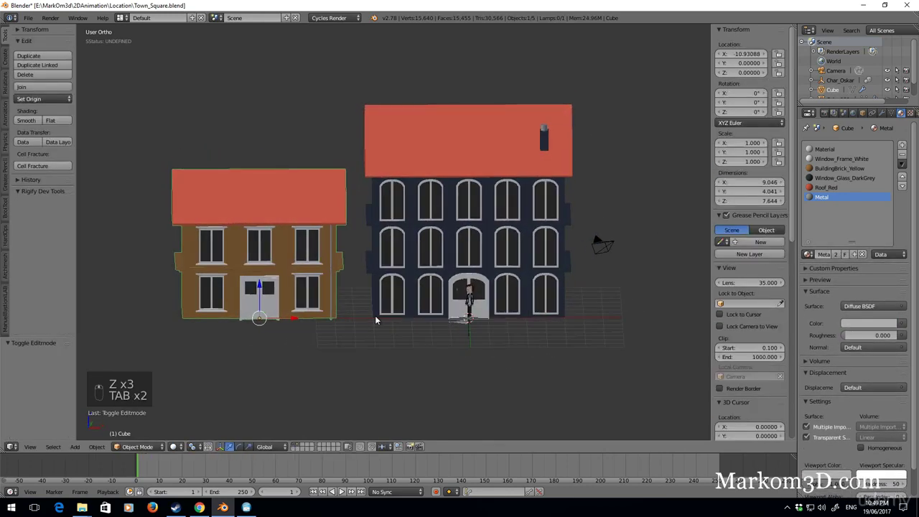
right_click(404, 306)
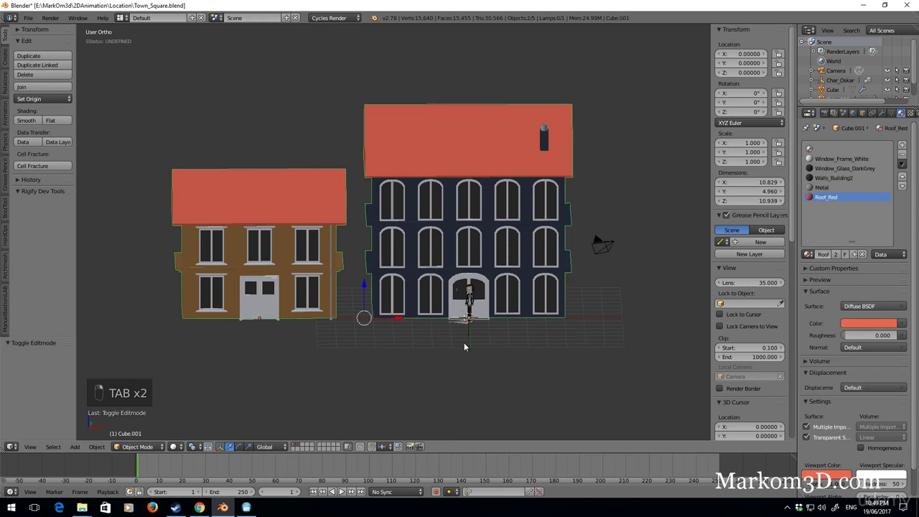
key(g)
text(x)
text(2.25)
text(r)
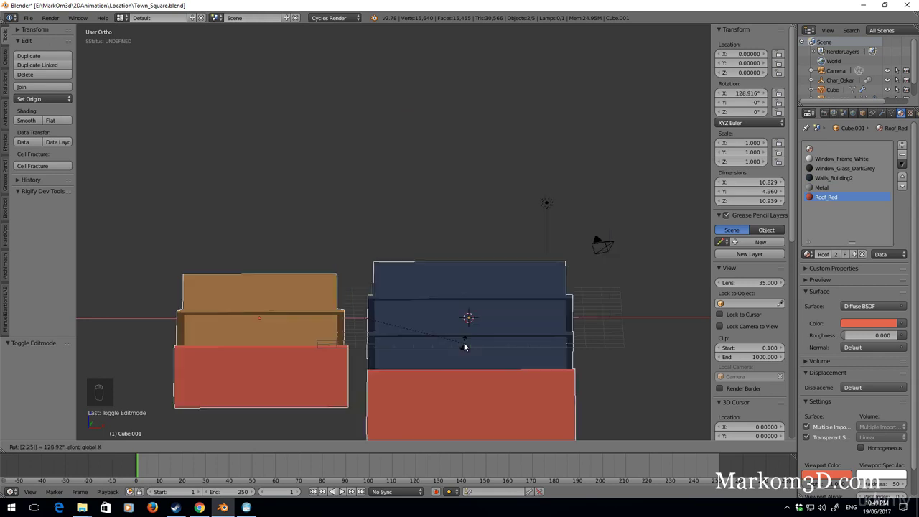
key(Escape)
key(r)
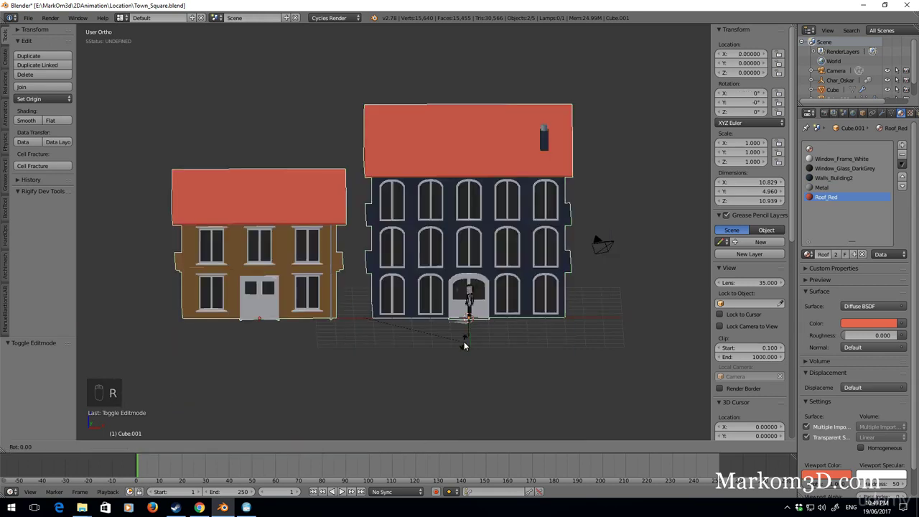
text(x2.25)
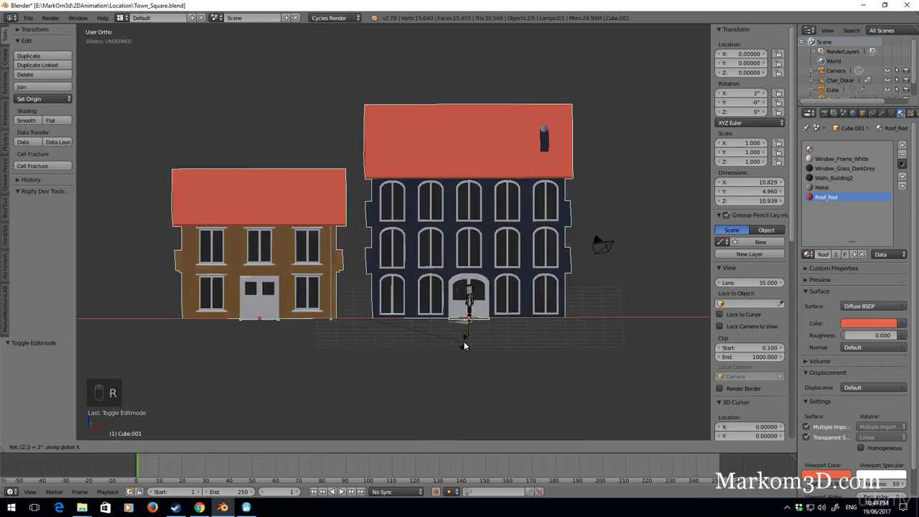
key(Return)
- Check the buildings from side and front, then tilt the blue building 2.25° about Z
key(KP_Decimal)
key(KP_3)
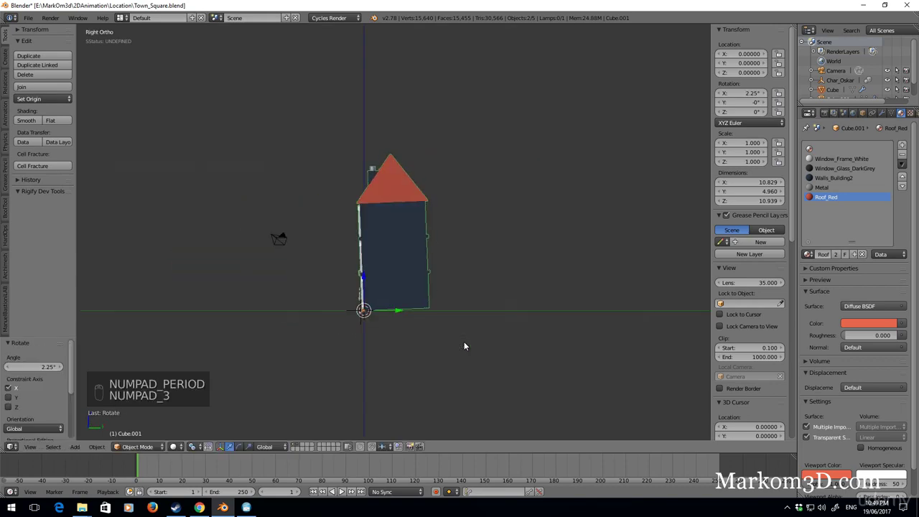
key(KP_1)
scroll(464, 346, up, 1)
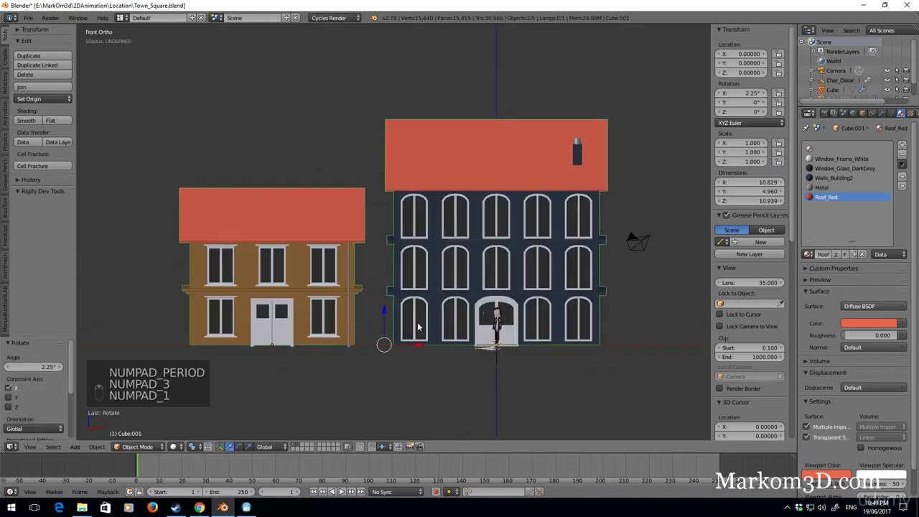
scroll(468, 351, up, 3)
shift+middle_drag(452, 226, 399, 206)
scroll(399, 206, down, 1)
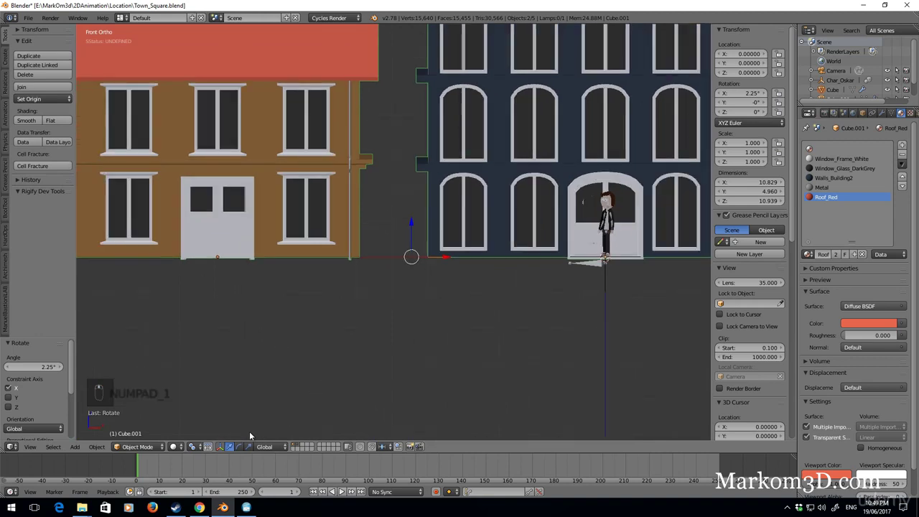
key(r)
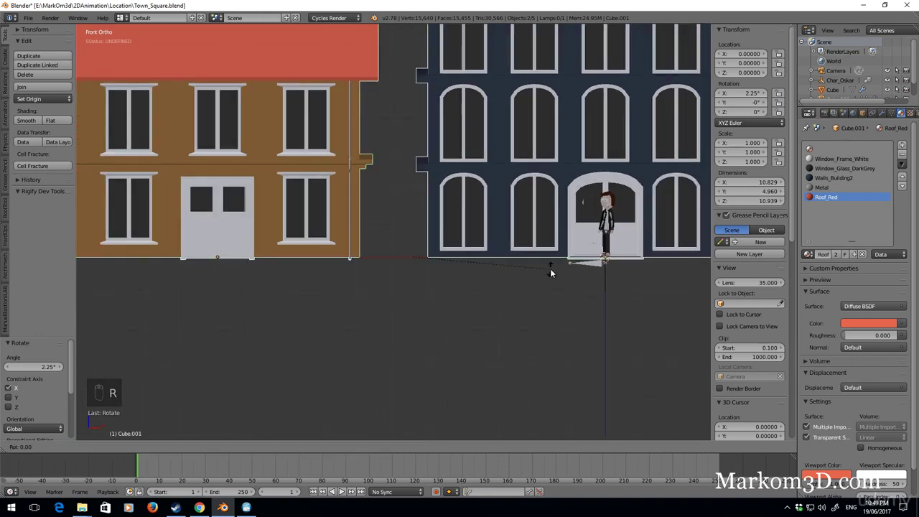
text(z2.25z)
- Inspect both buildings in wireframe and reframe the view on the blue building's front
key(z)
key(z)
key(Tab)
scroll(485, 267, down, 3)
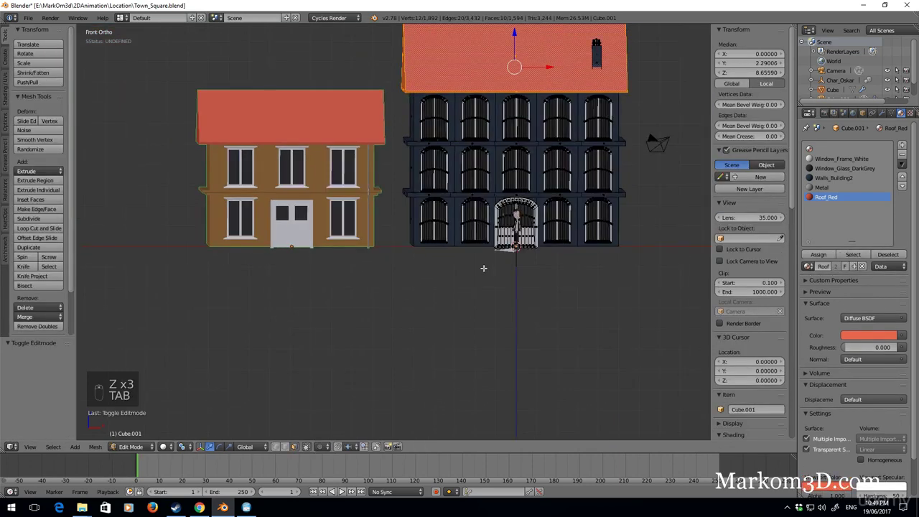
key(Tab)
scroll(486, 263, up, 1)
scroll(486, 264, up, 2)
ctrl+scroll(416, 261, down, 2)
scroll(288, 253, down, 2)
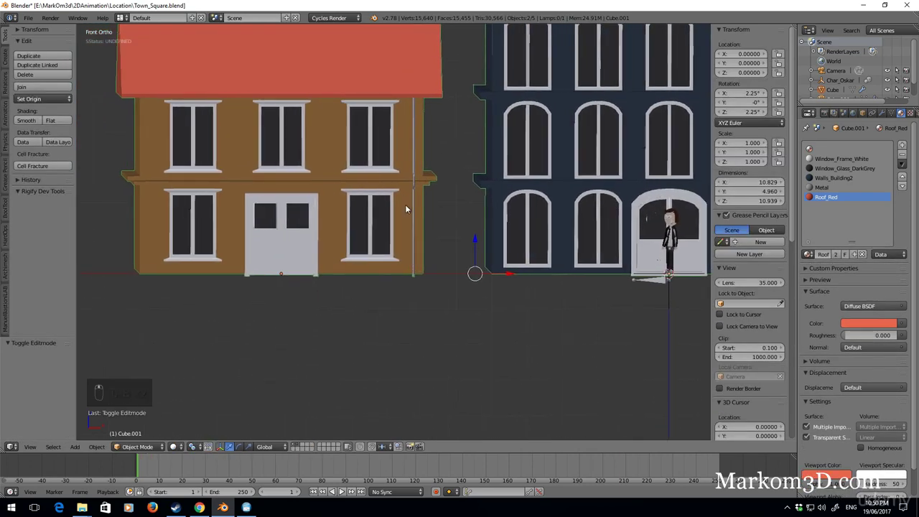
ctrl+scroll(379, 288, down, 1)
scroll(380, 288, down, 2)
shift+middle_drag(583, 217, 483, 249)
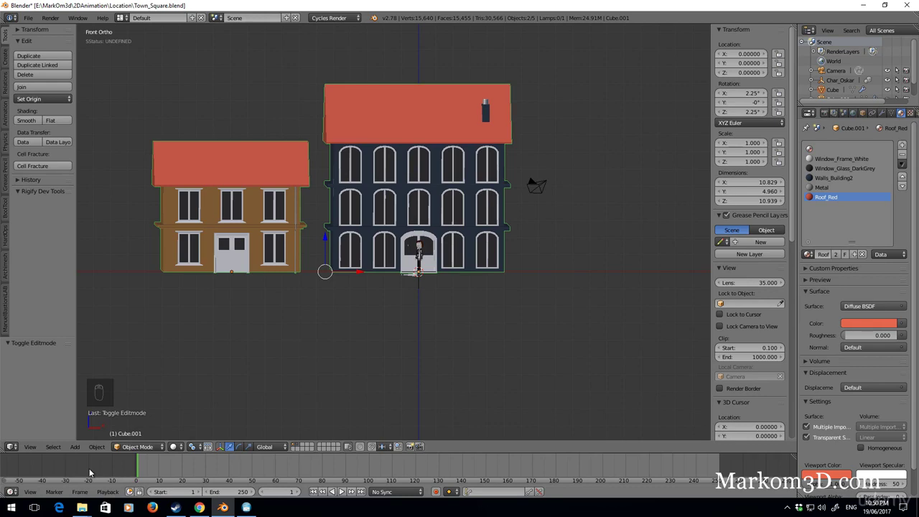
key(Home)
scroll(379, 304, up, 3)
shift+middle_drag(379, 309, 485, 270)
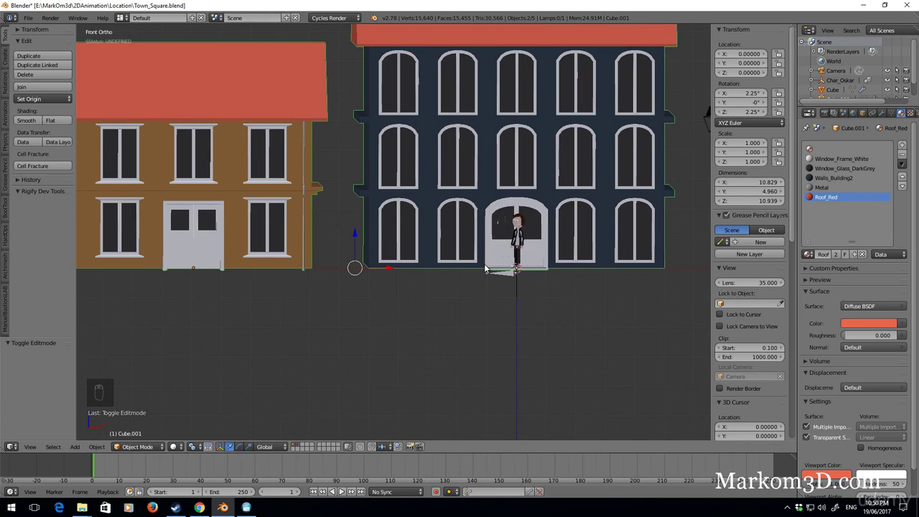